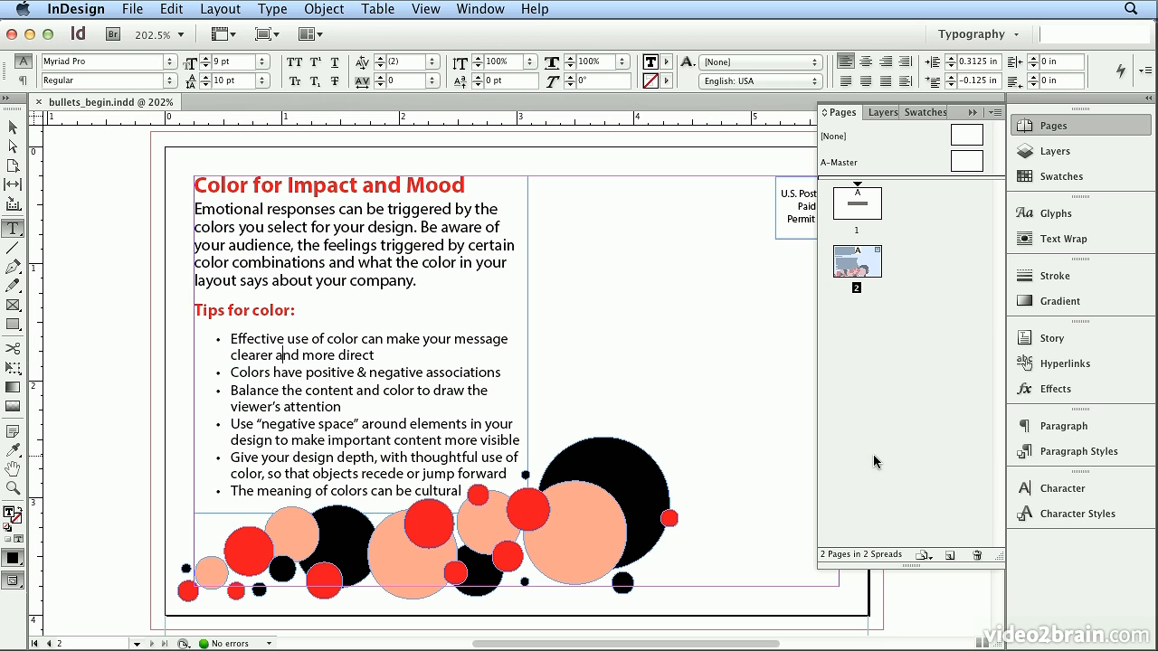
- Show the document's paragraph styles and select all the bulleted text under "Tips for color:"
left_click(1068, 452)
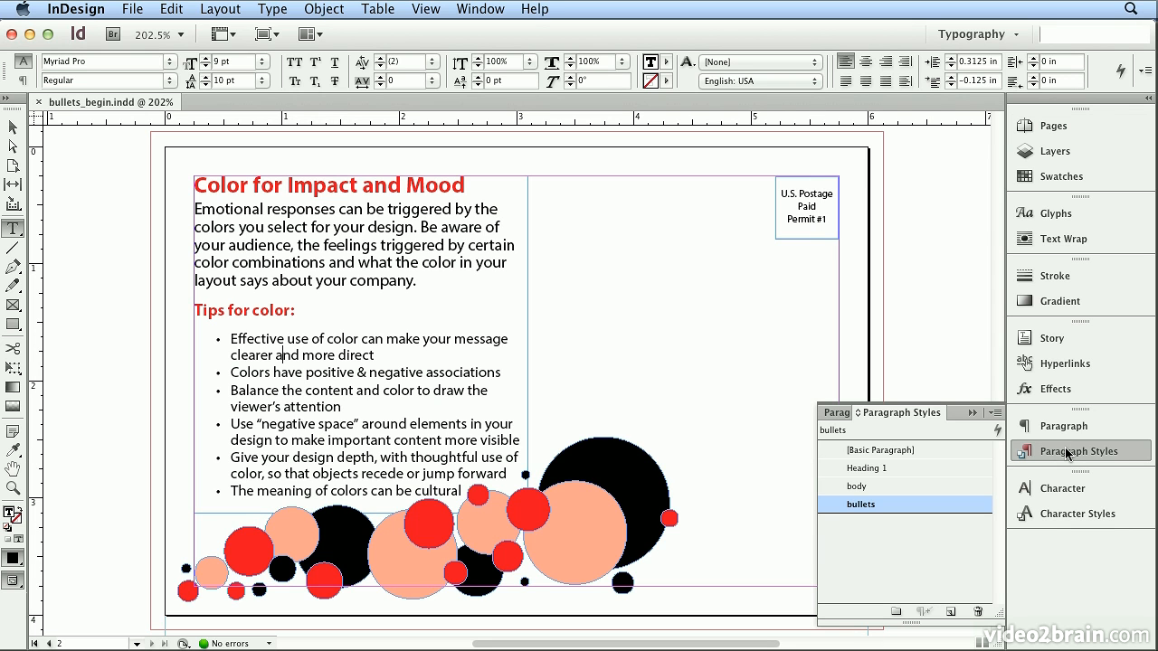
left_click(971, 34)
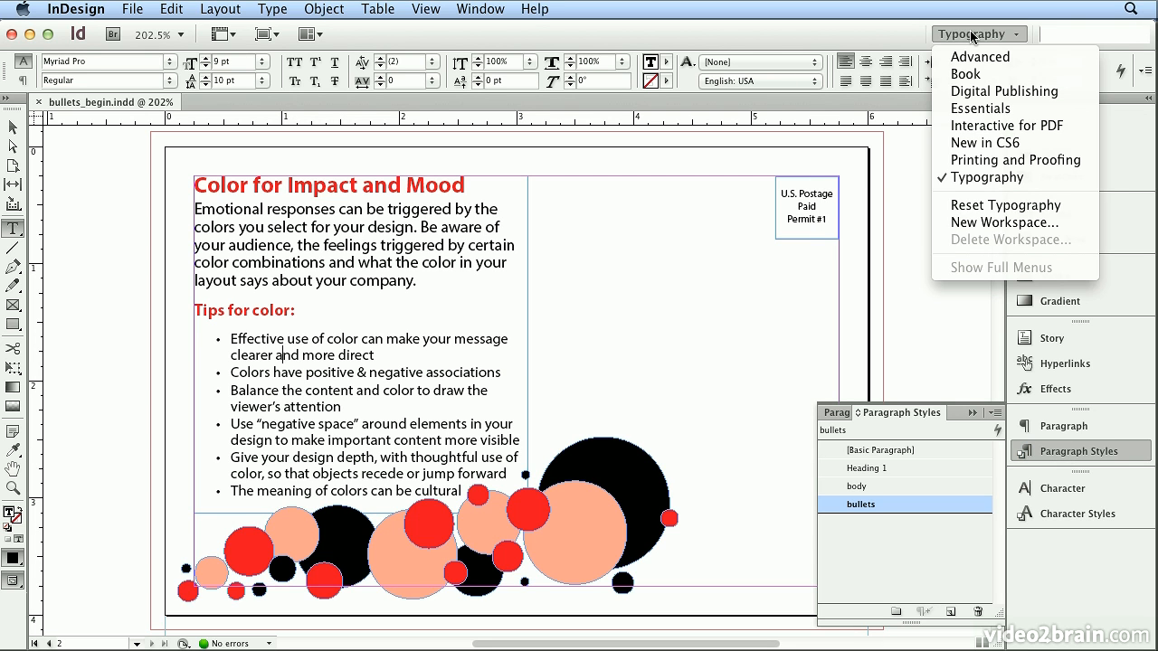
left_click(970, 34)
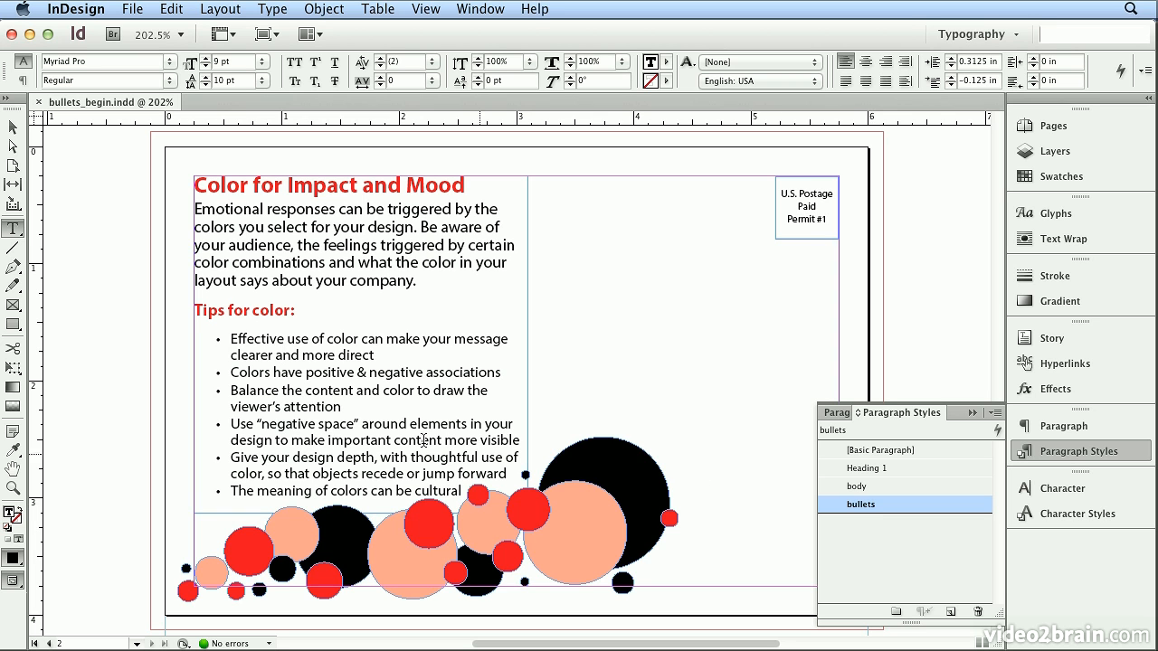
left_click_drag(233, 340, 465, 491)
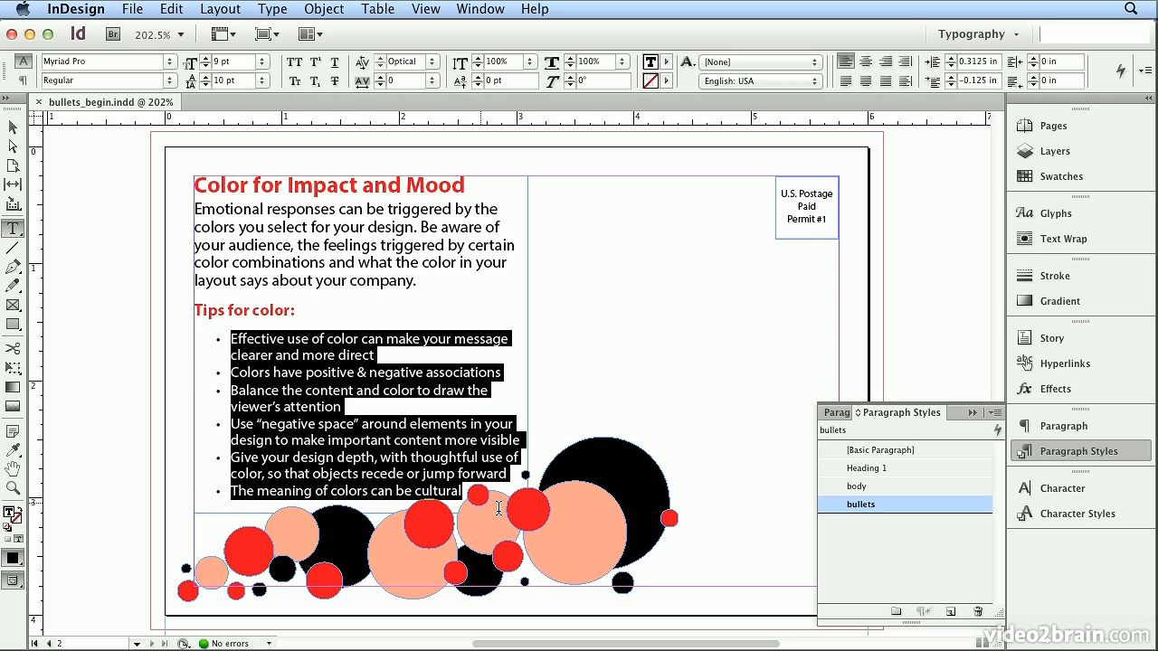
left_click(1146, 73)
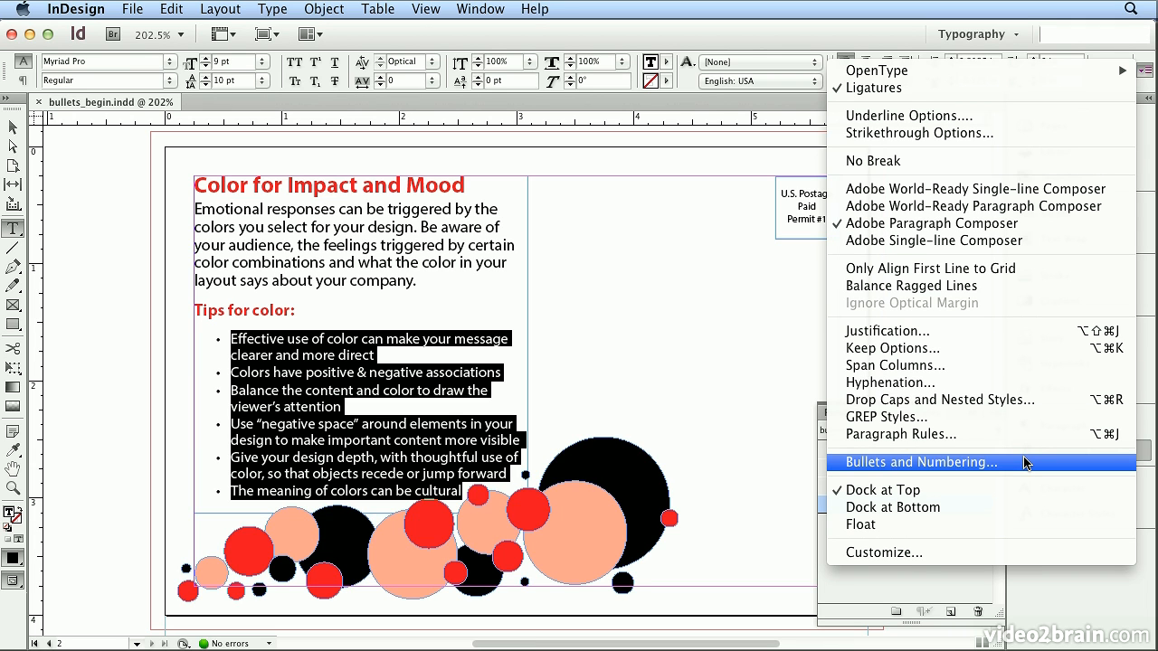
left_click(785, 483)
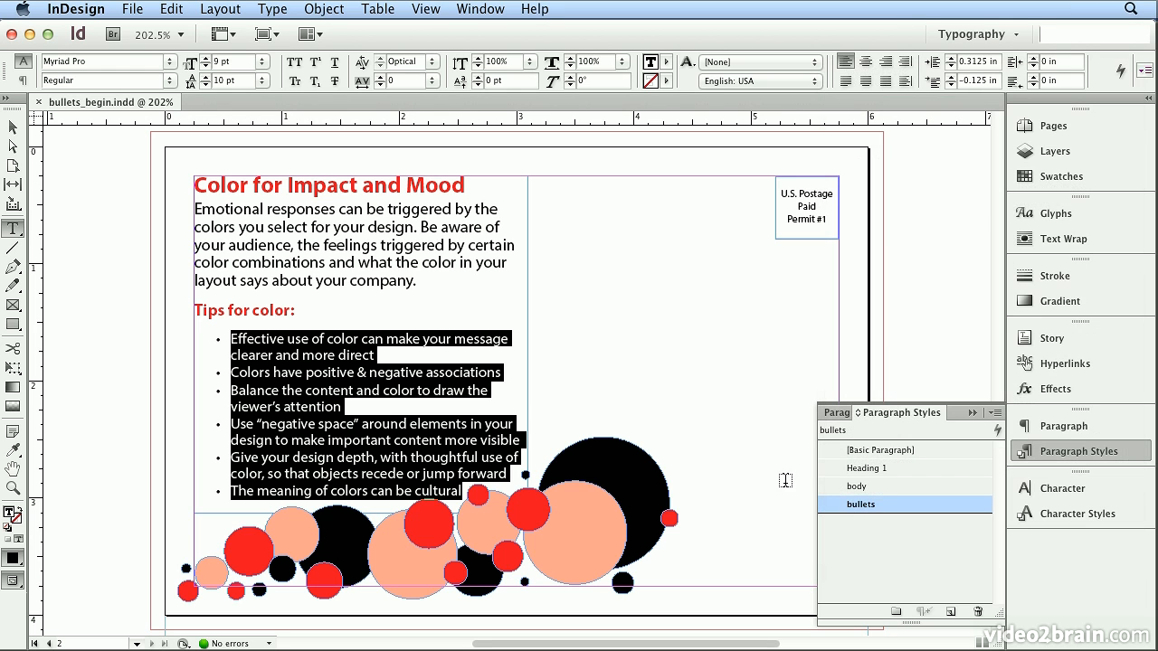
- Open the Bullets and Numbering options of the "bullets" paragraph style and browse the Myriad Pro glyphs for a new bullet
double_click(869, 504)
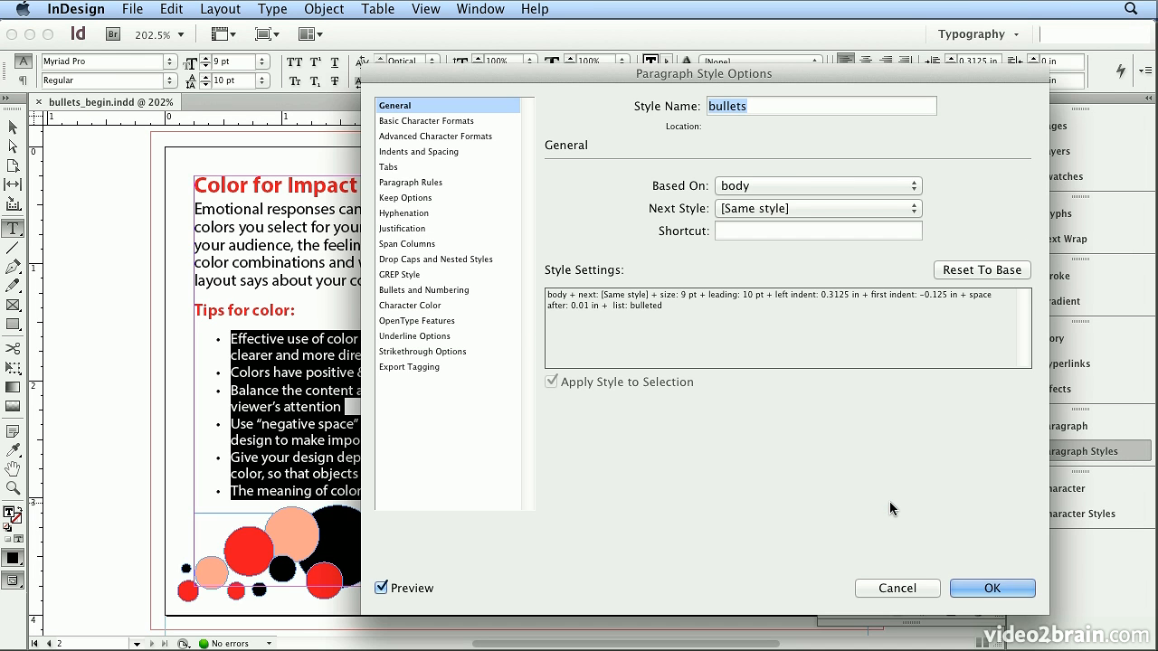
left_click(448, 290)
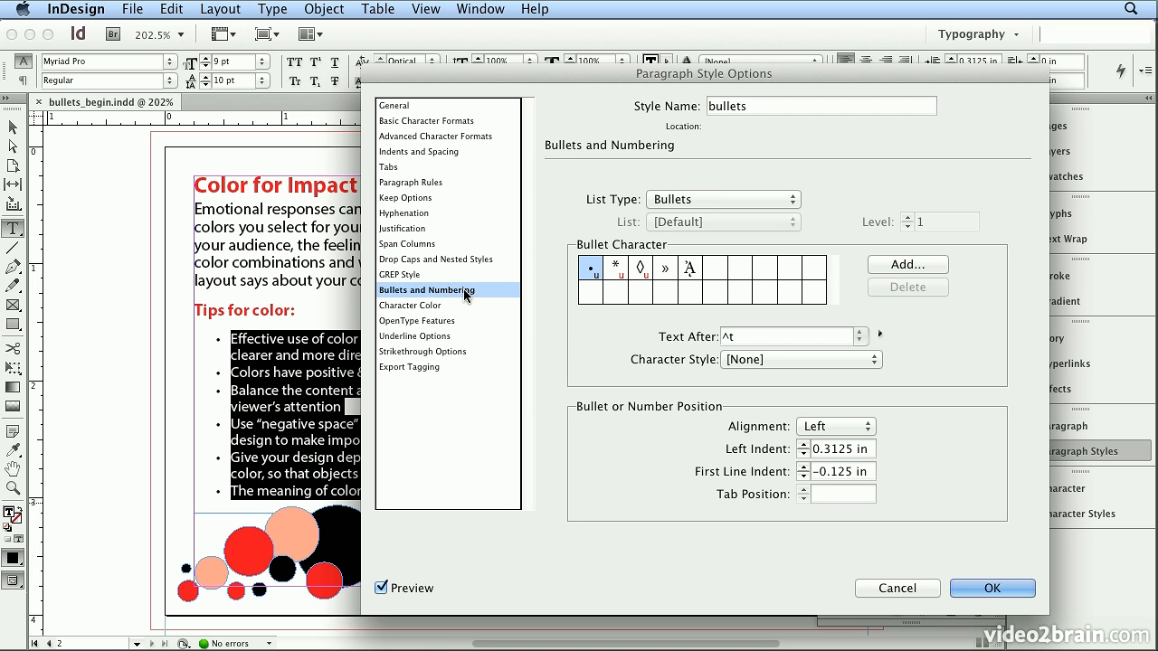
left_click(885, 265)
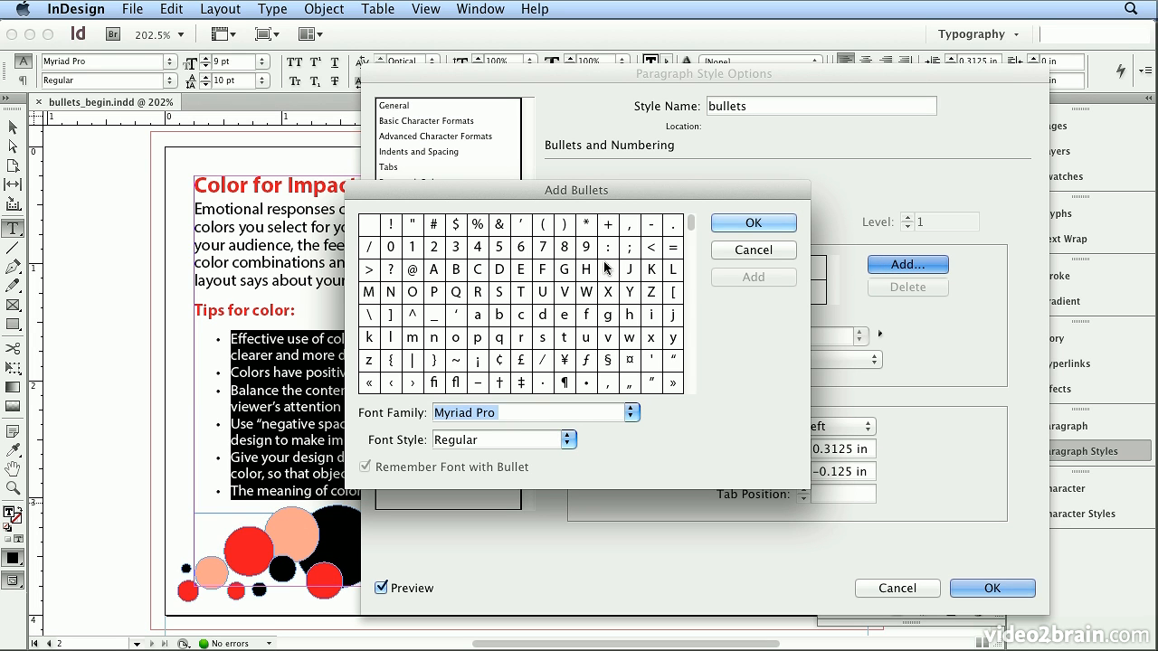
left_click(689, 282)
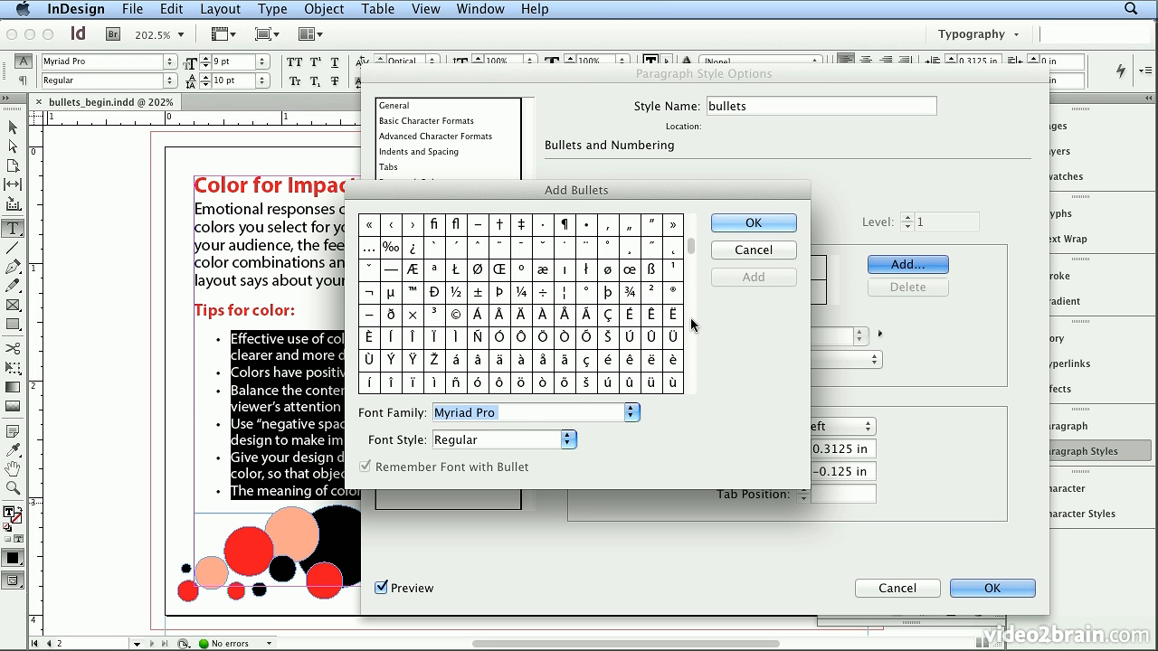
left_click(690, 319)
left_click(691, 347)
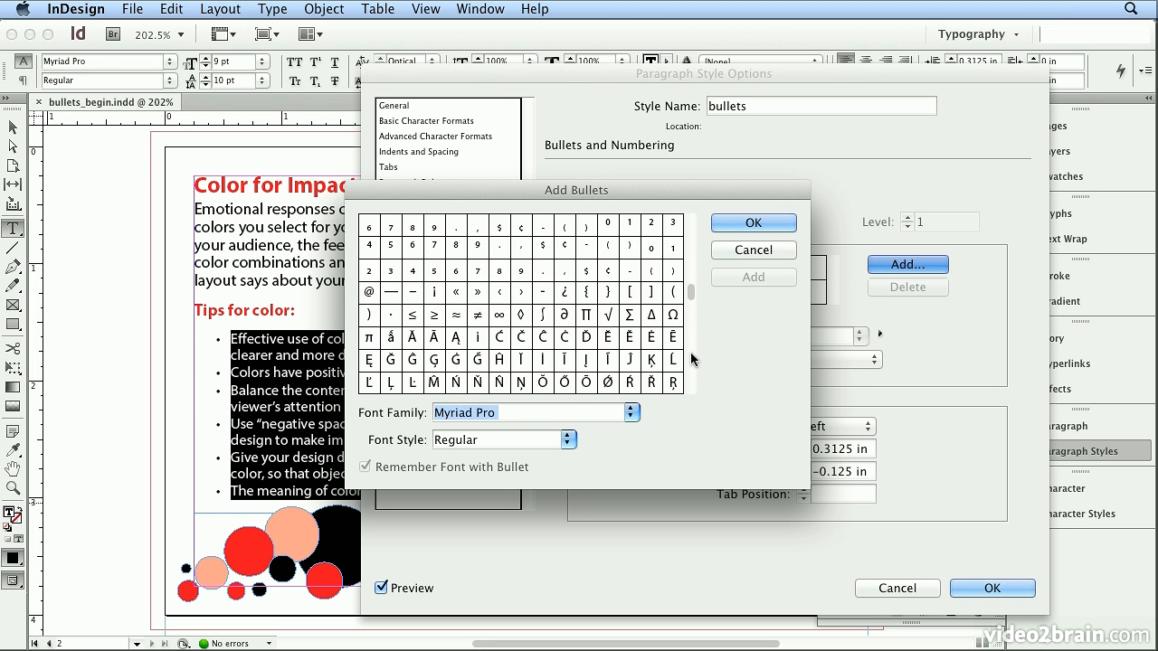
left_click(690, 362)
left_click(689, 367)
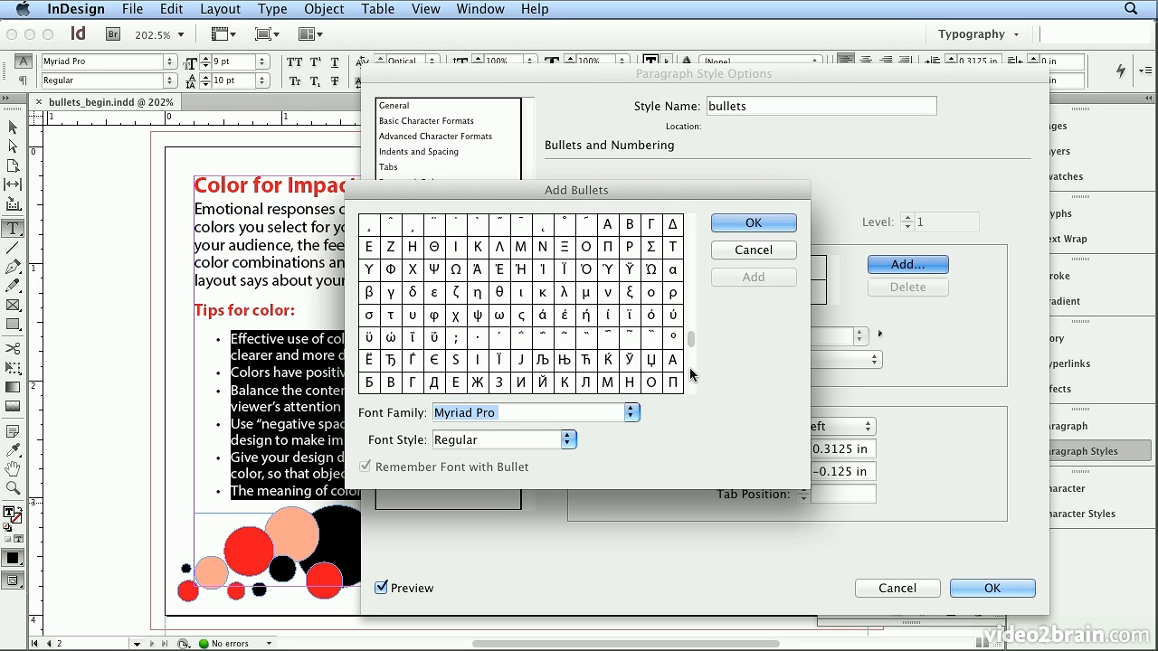
left_click(690, 380)
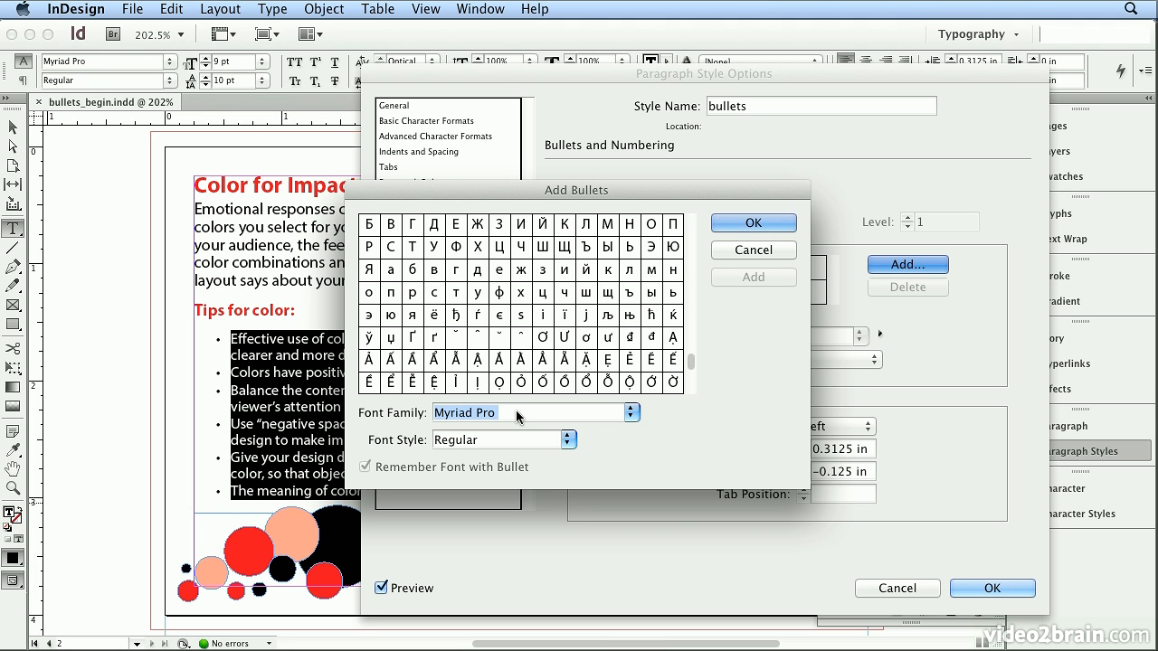
- Add the small right-pointing triangle from the Webdings font and use it as the style's bullet character
type("Webdings")
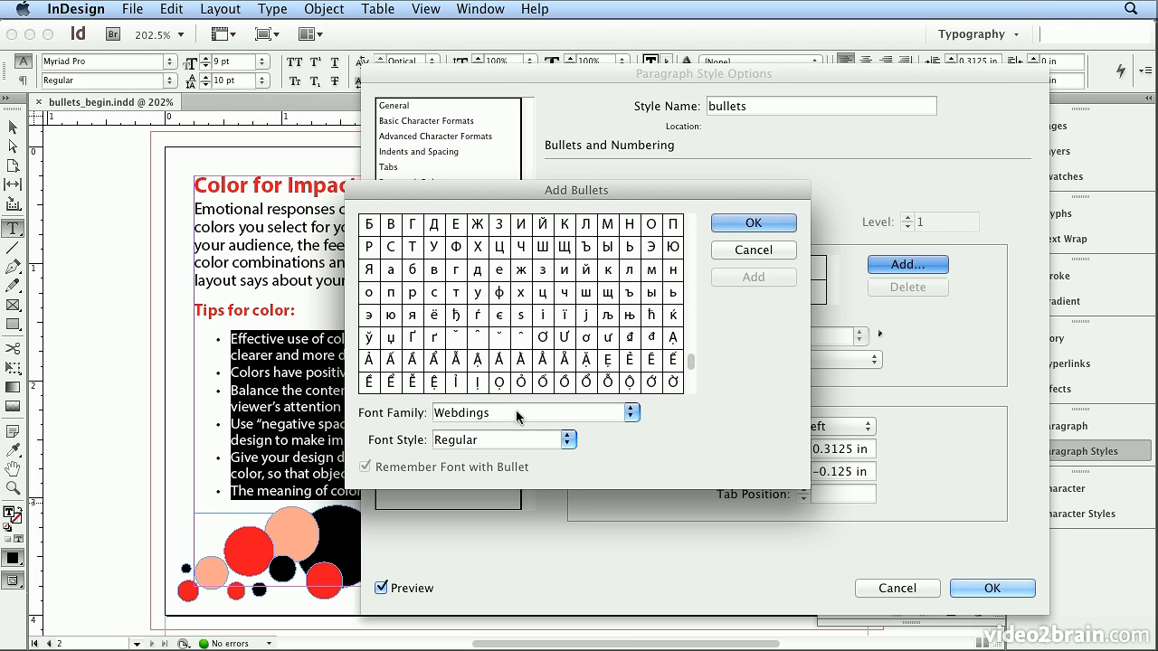
left_click(634, 413)
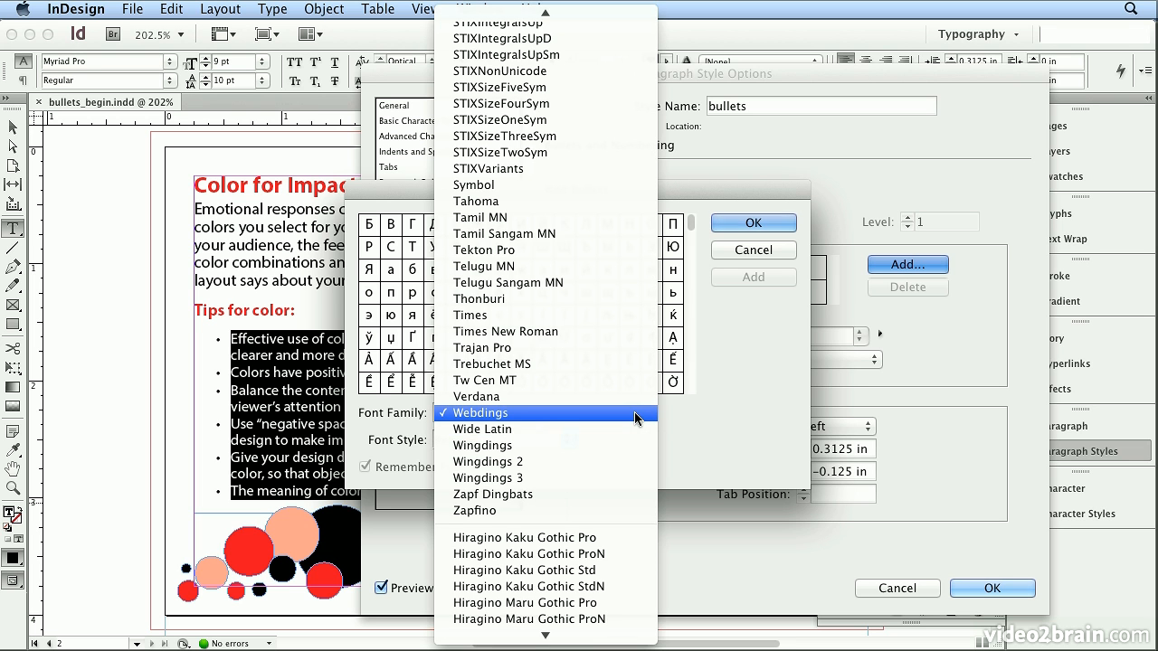
left_click(635, 412)
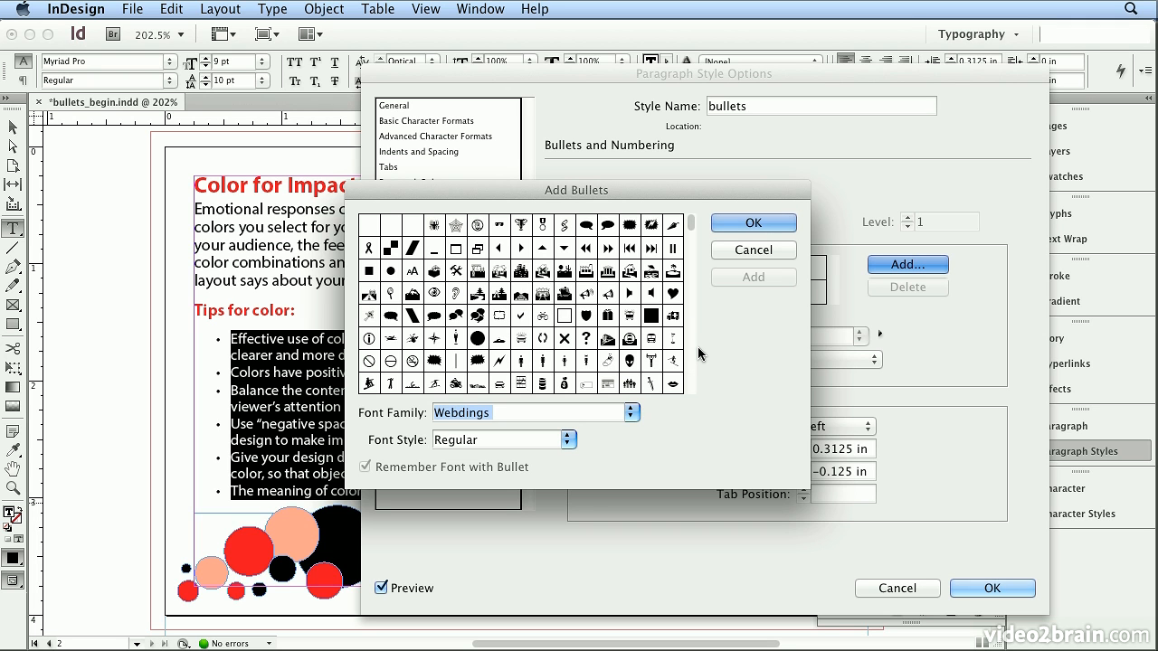
left_click(523, 250)
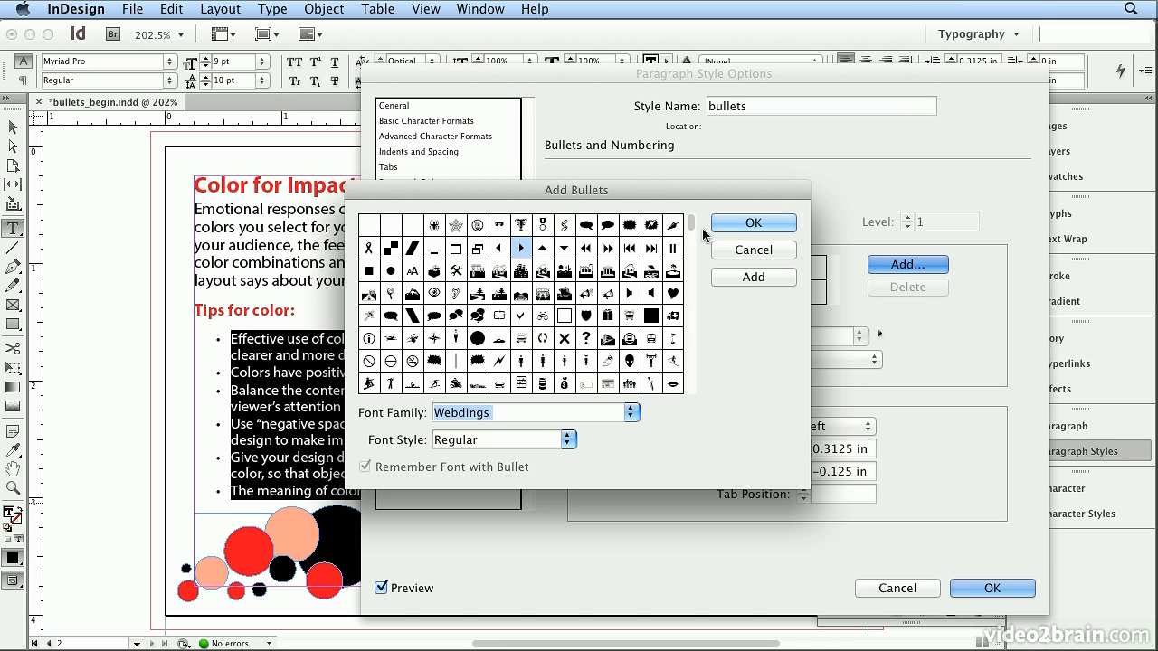
left_click(745, 221)
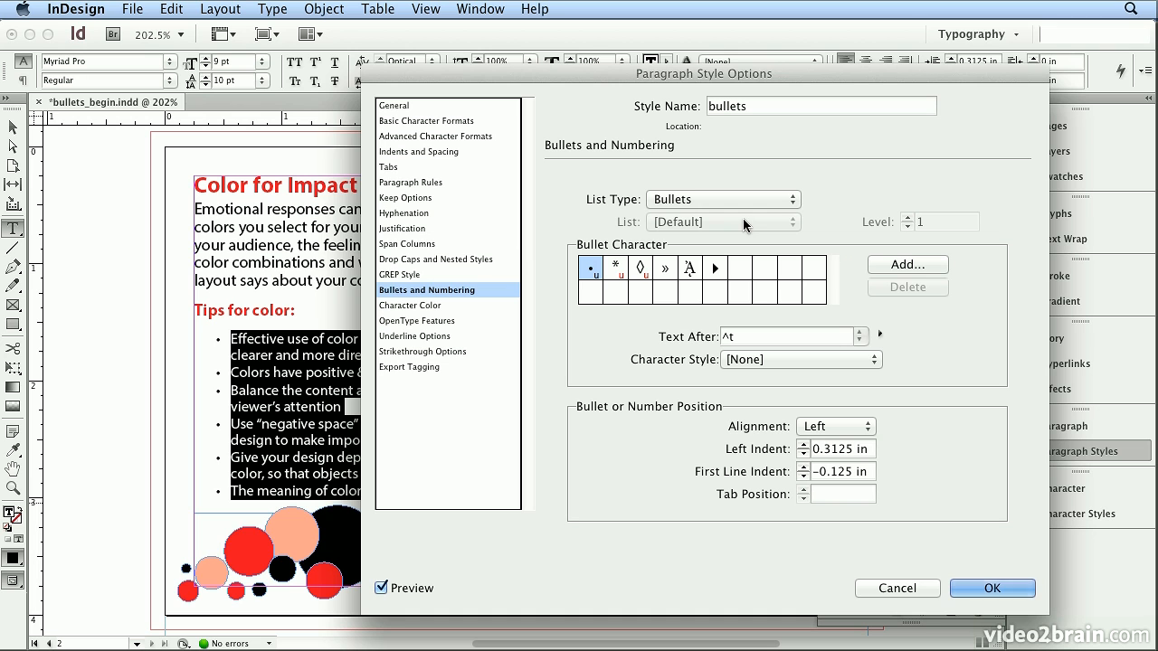
left_click(714, 268)
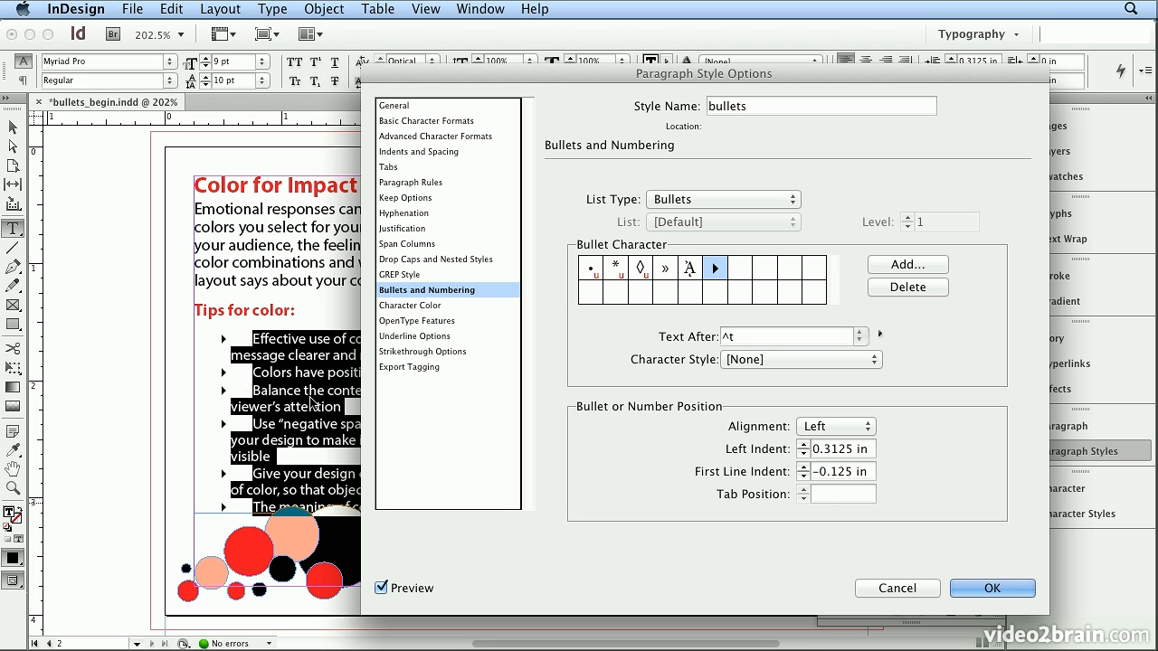
- Set the bullet style's left indent to 0.25 in and its first line indent to -0.25 in
left_click(805, 446)
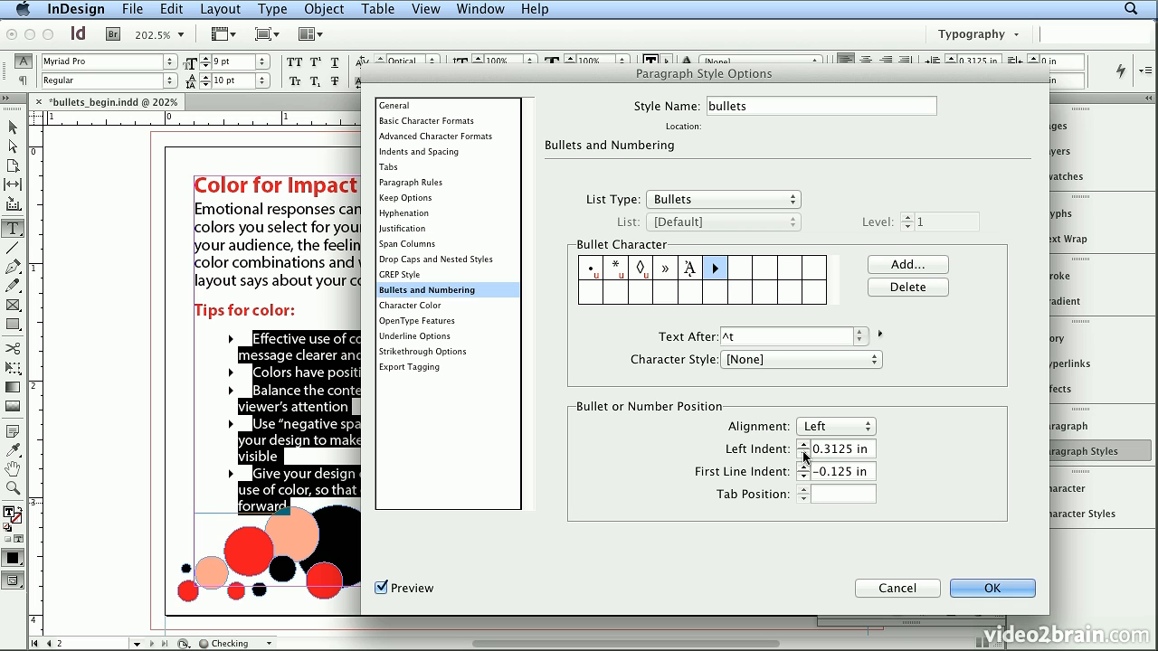
left_click(804, 454)
left_click(804, 455)
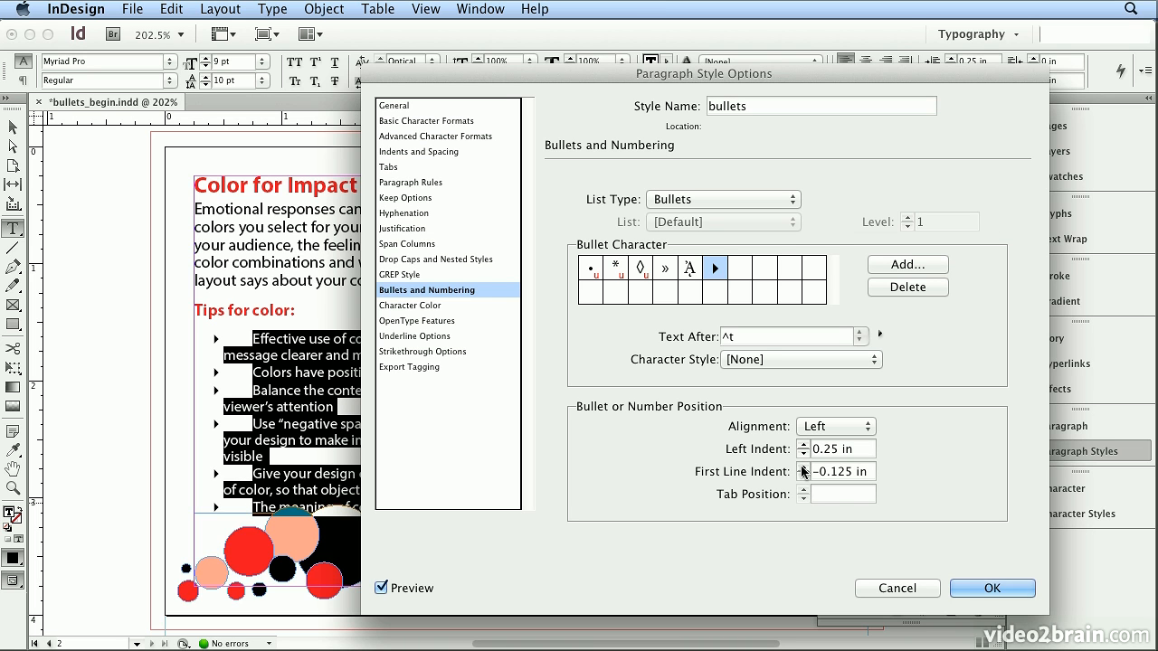
left_click(803, 468)
left_click(802, 467)
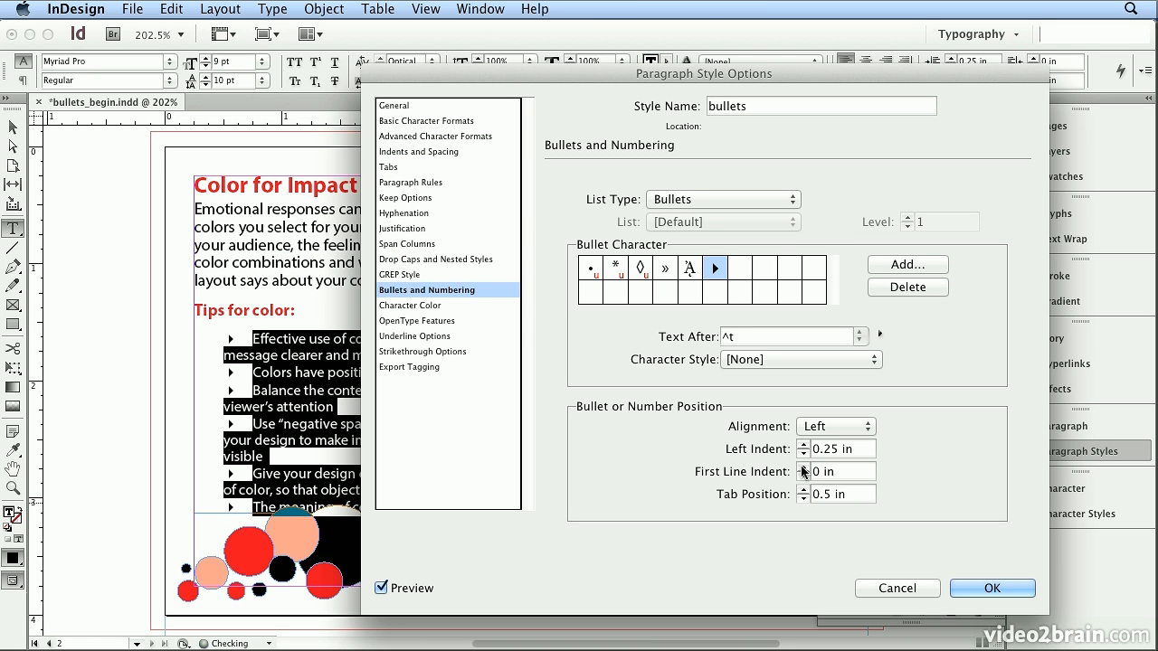
left_click(803, 476)
left_click(803, 475)
left_click(803, 476)
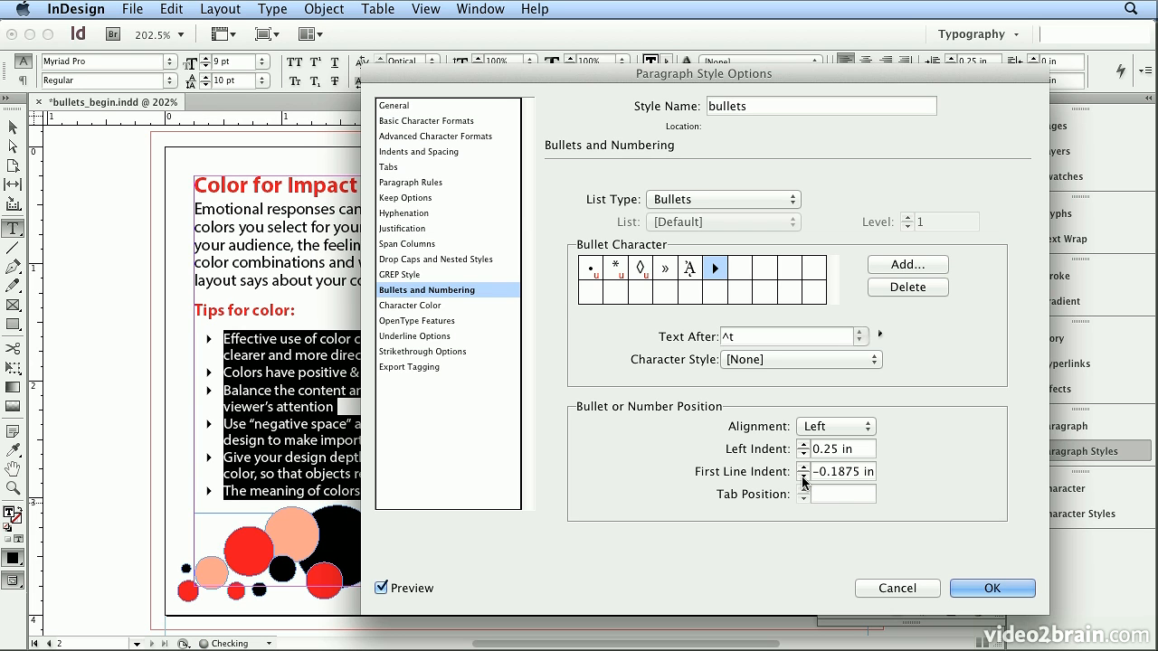
left_click(803, 476)
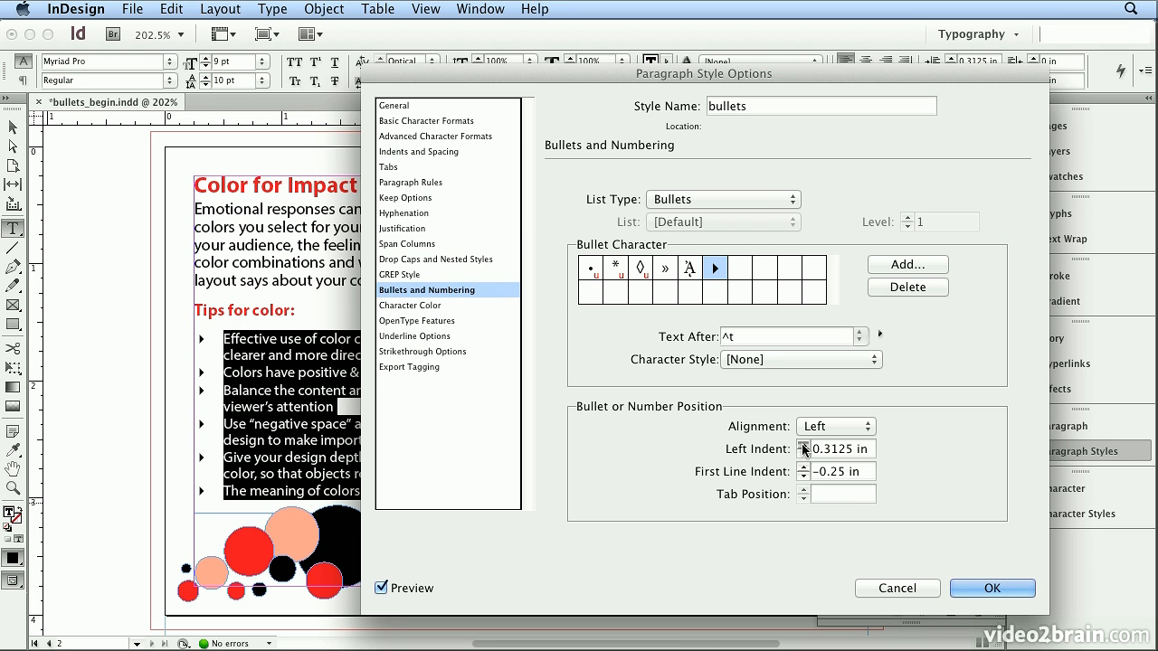
- Increase the bullet style's left indent to 0.375 in
left_click(803, 445)
left_click(802, 445)
left_click(803, 476)
left_click(802, 467)
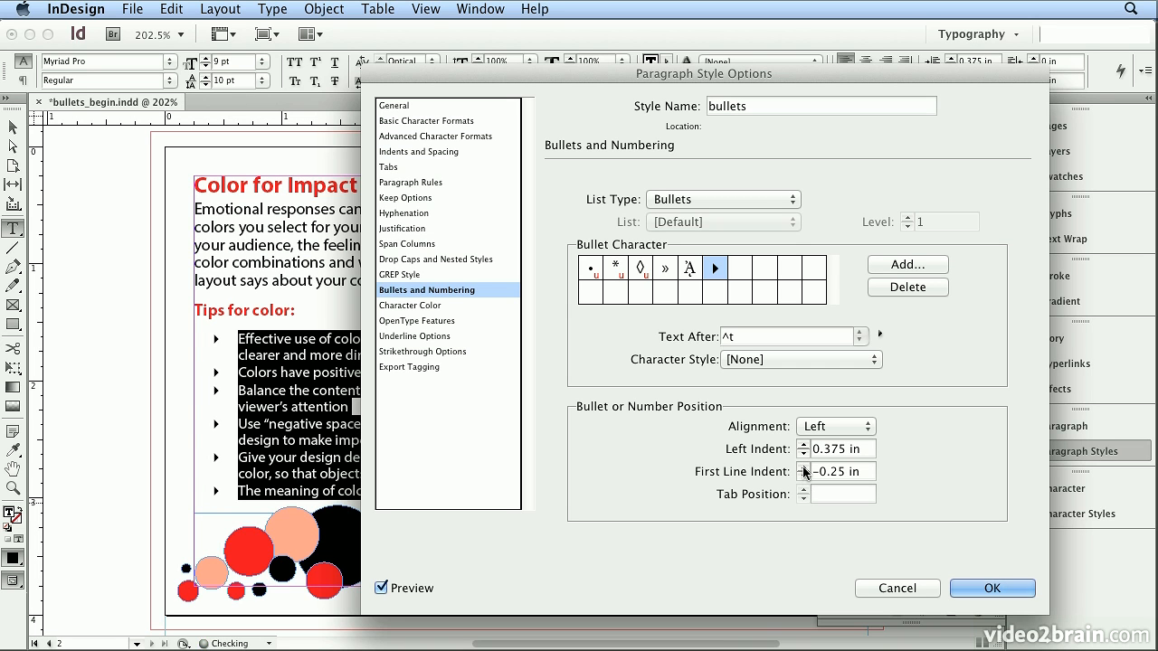
- Add the shadowed open circle from Zapf Dingbats, make it the bullet character, and accept the paragraph style changes
left_click(908, 267)
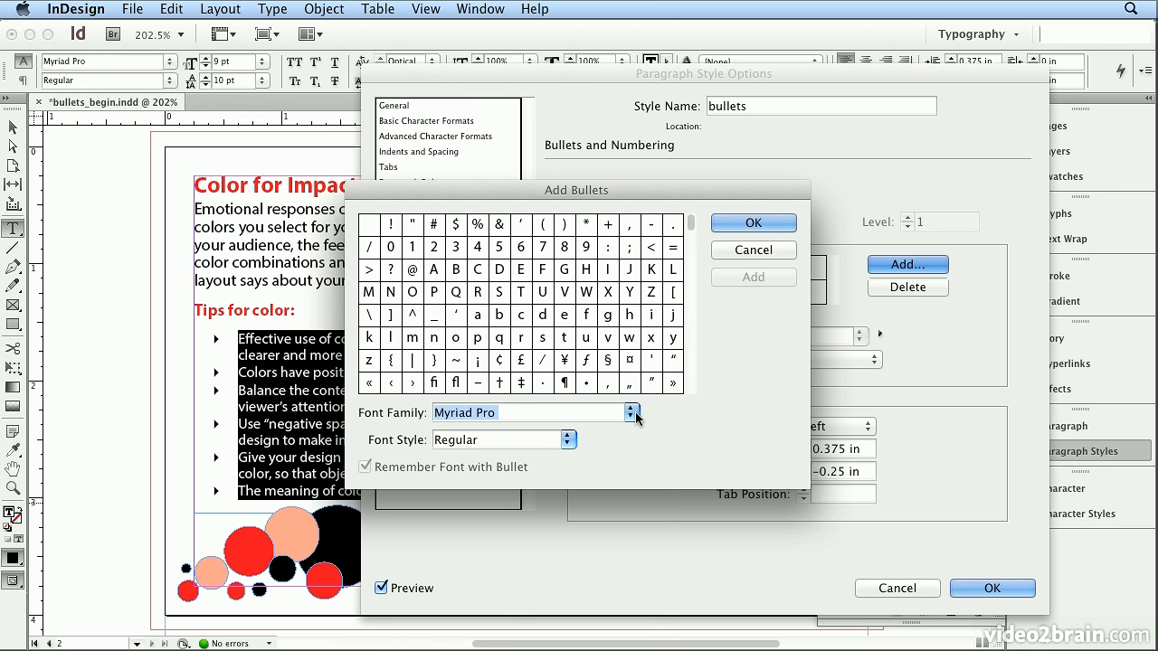
left_click(633, 413)
scroll(543, 543, "down", 5)
scroll(543, 598, "down", 10)
scroll(548, 633, "down", 3)
scroll(529, 631, "down", 3)
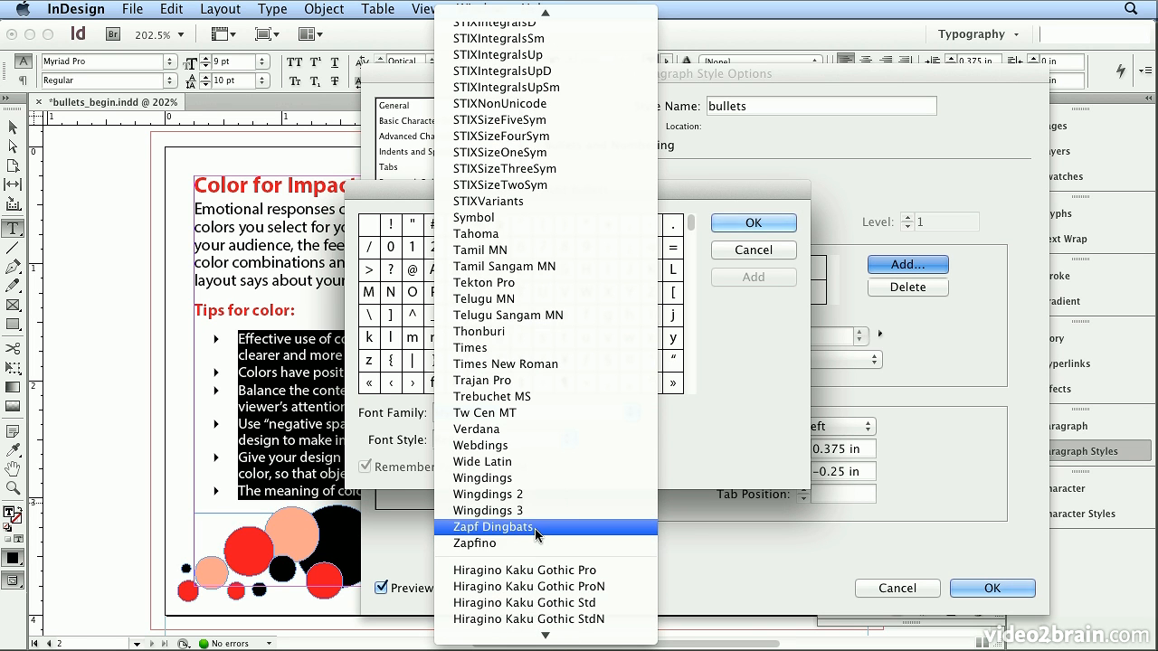
left_click(537, 532)
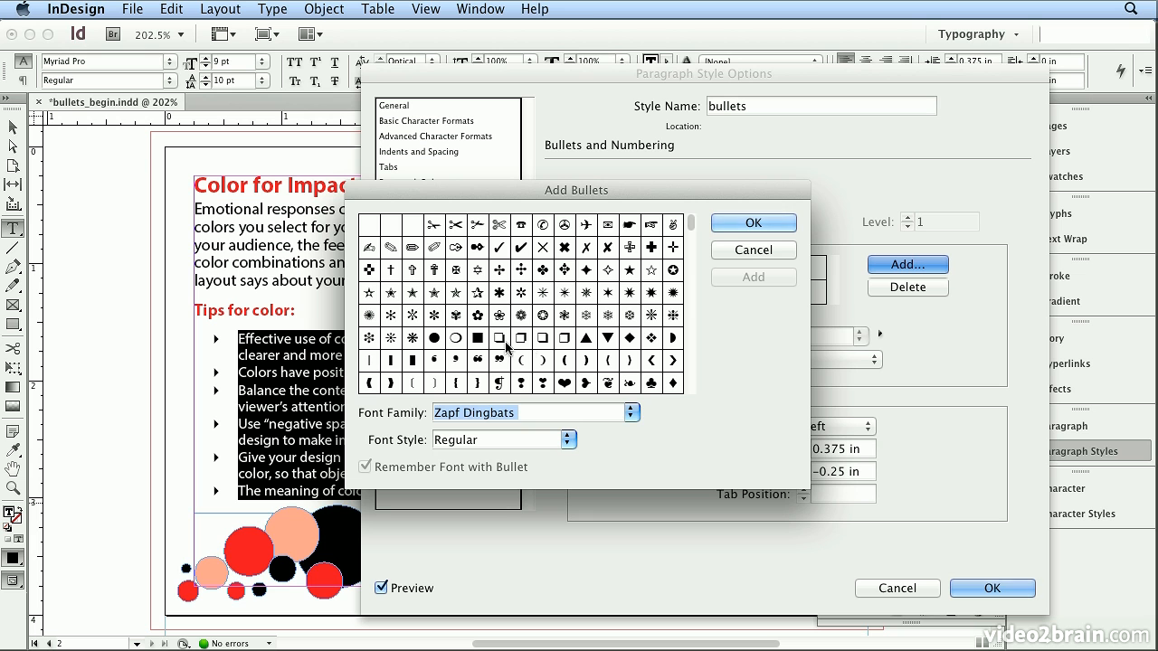
left_click(457, 338)
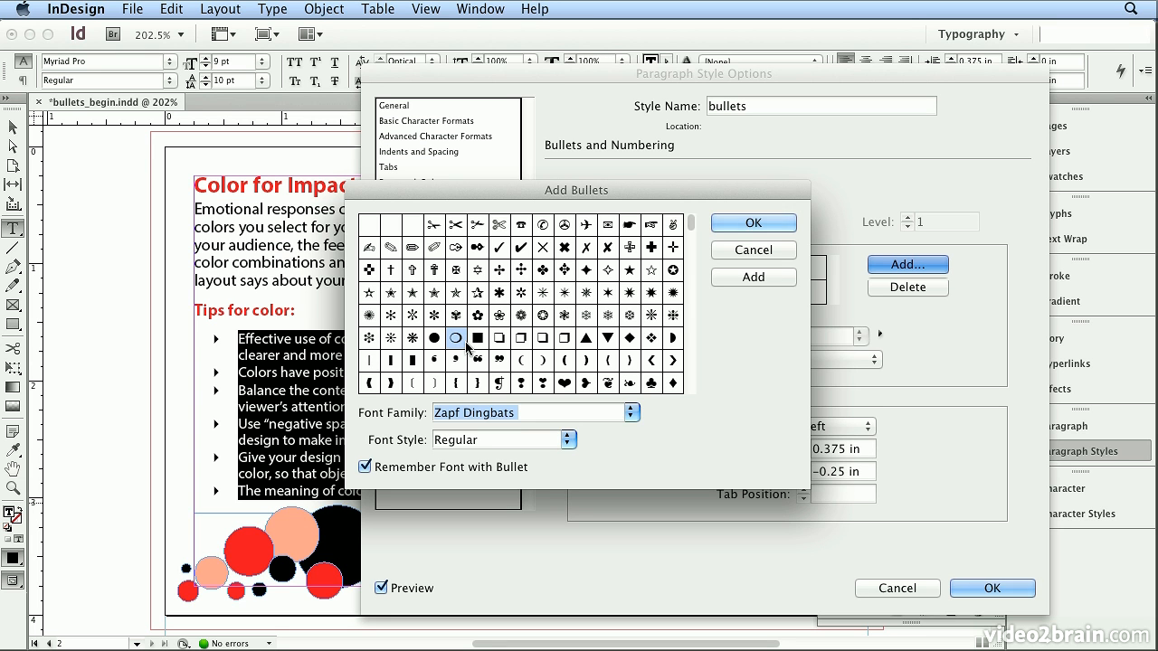
left_click(721, 223)
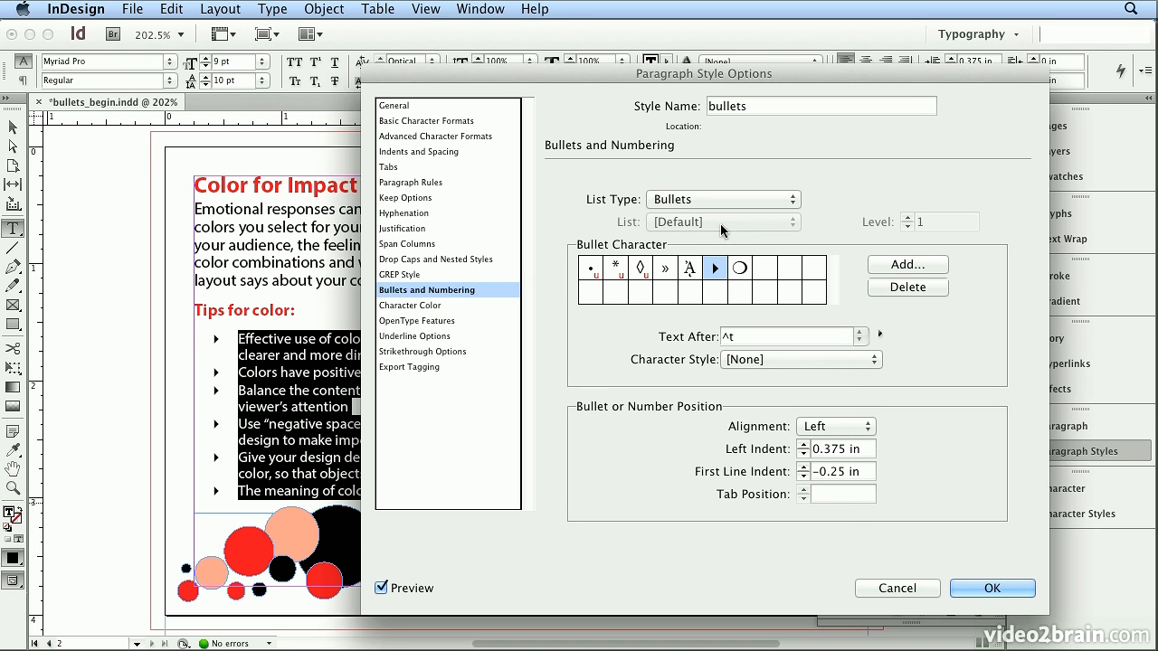
left_click(740, 269)
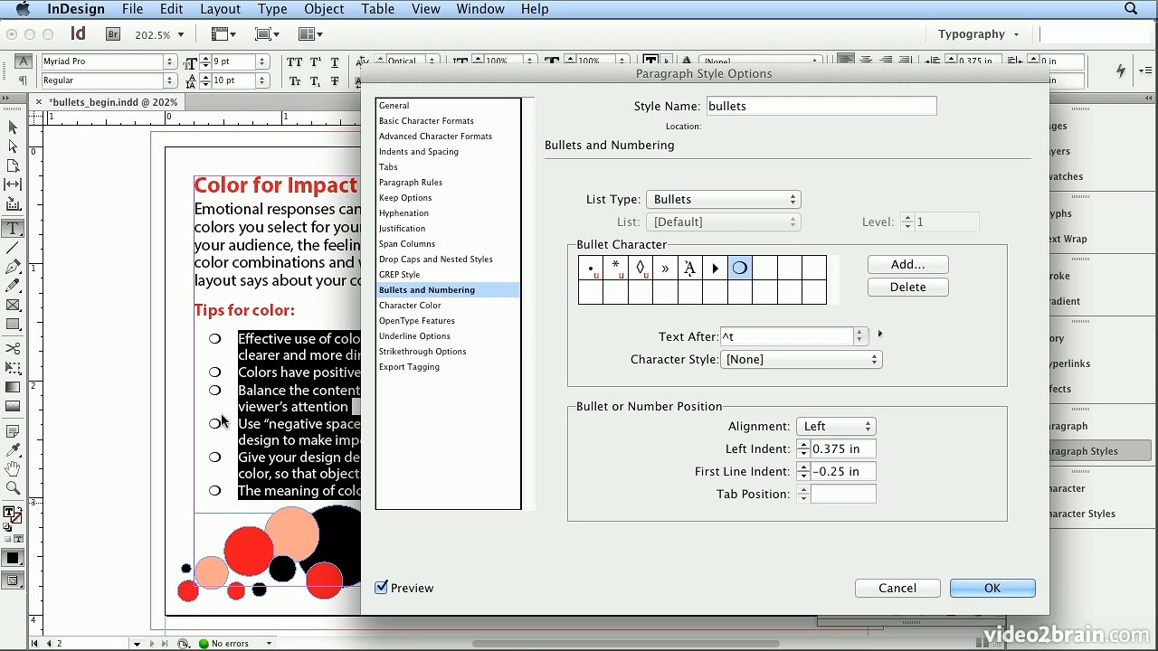
left_click(1030, 589)
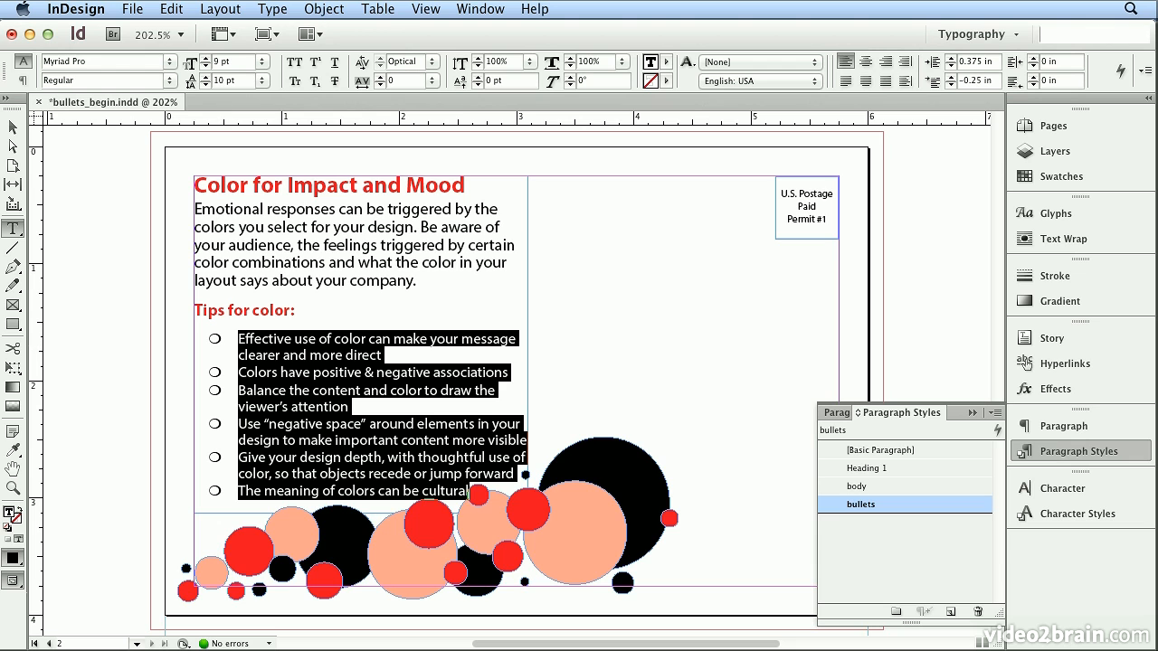
- Start a new character style named bullets
left_click(1098, 515)
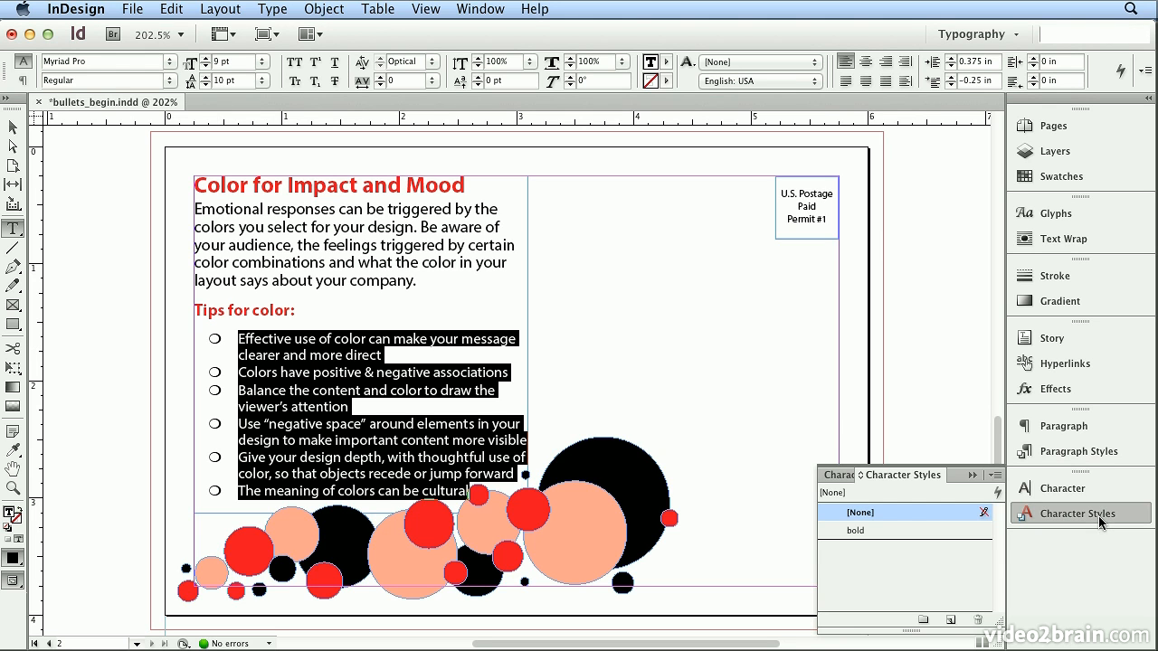
left_click(994, 476)
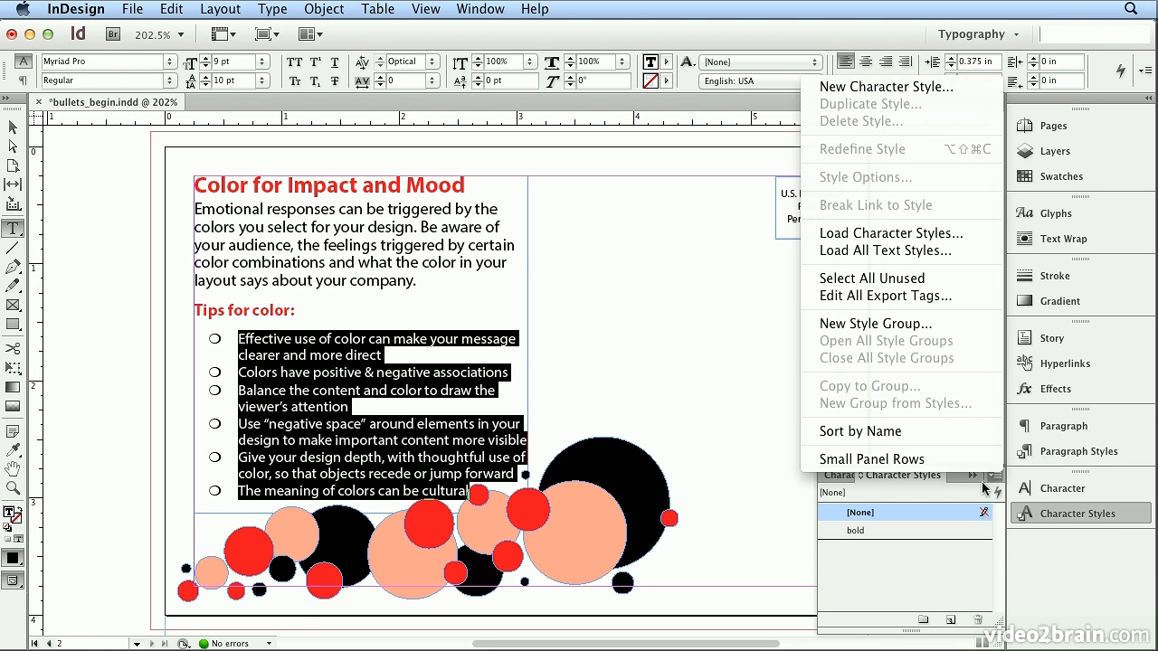
left_click(903, 87)
type("bu")
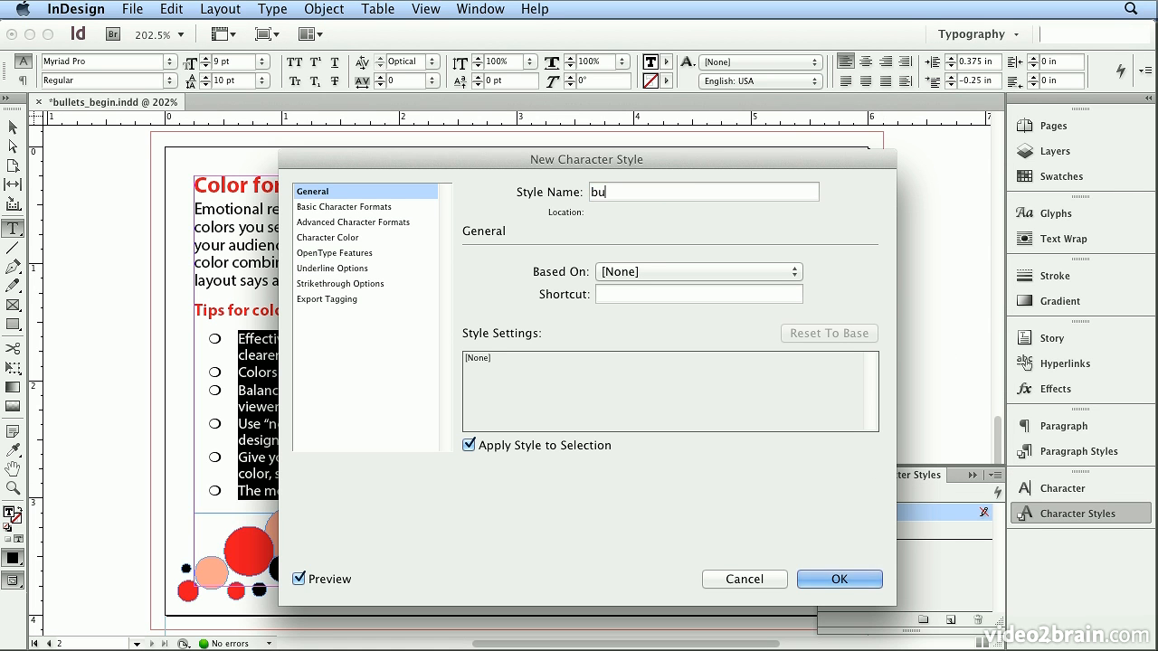
type("llets")
- Set the new character style's font to Zapf Dingbats Regular at 4 pt and create the style
left_click(391, 206)
left_click(597, 275)
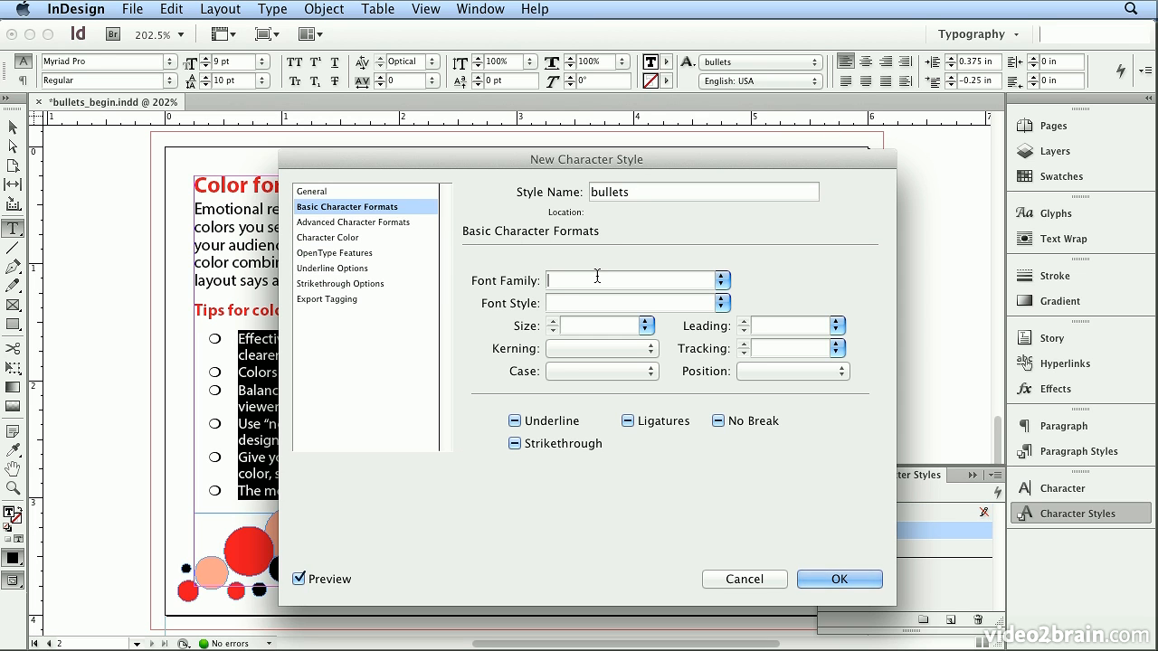
type("Zapf Dingbats")
key("Tab")
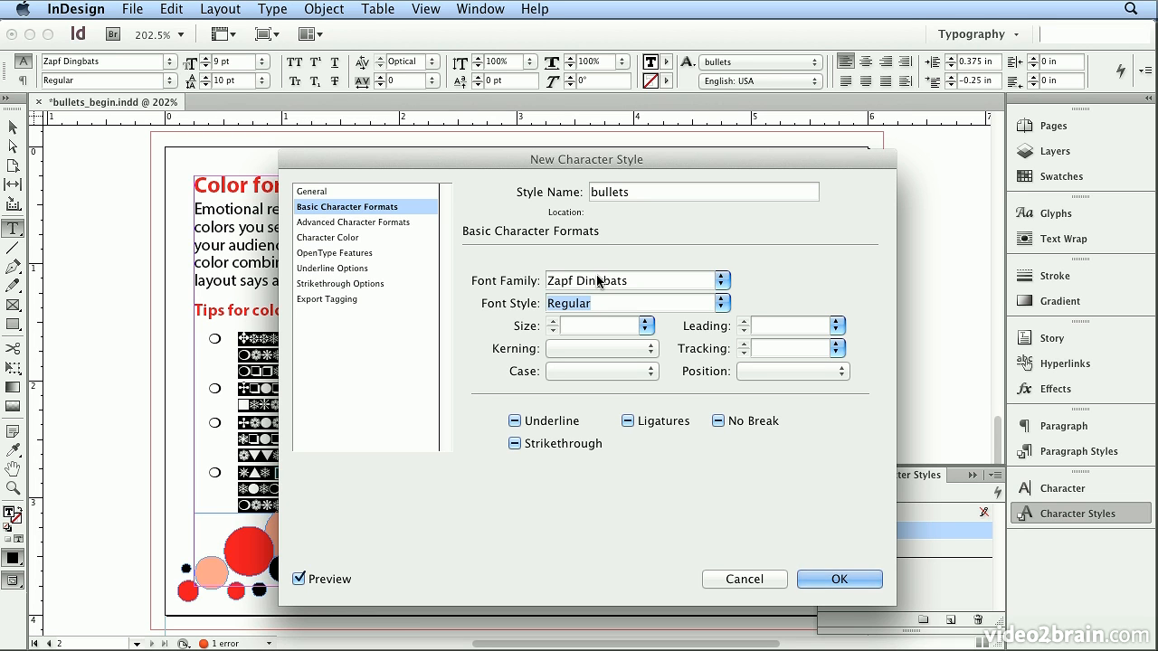
left_click(575, 328)
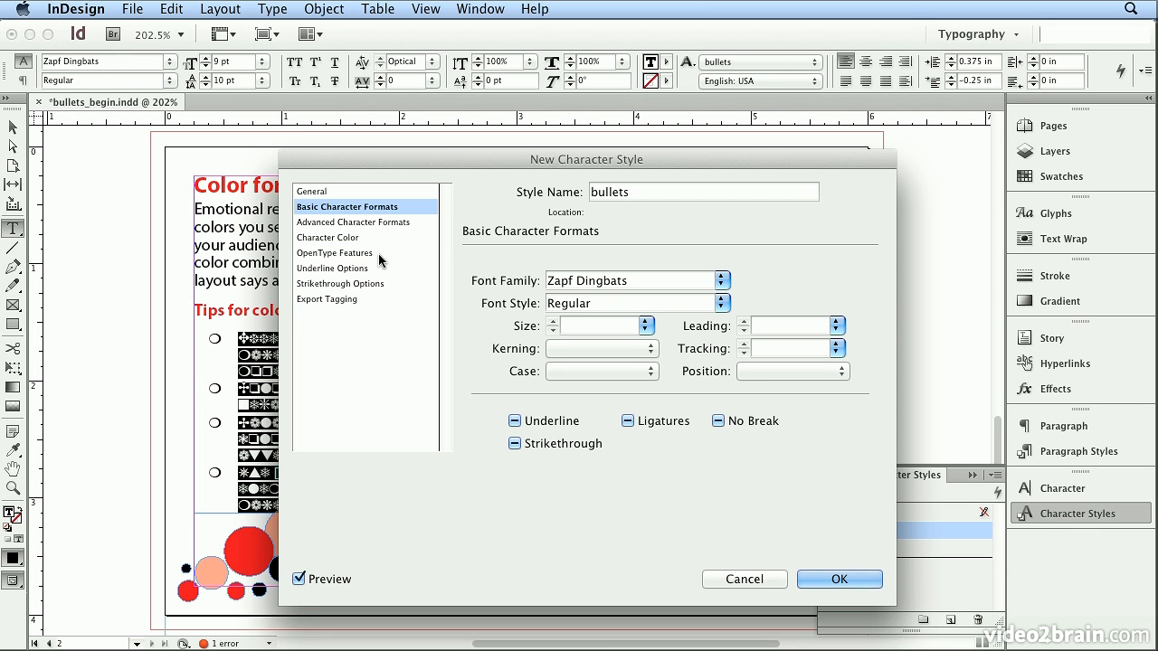
type("4")
key("Tab")
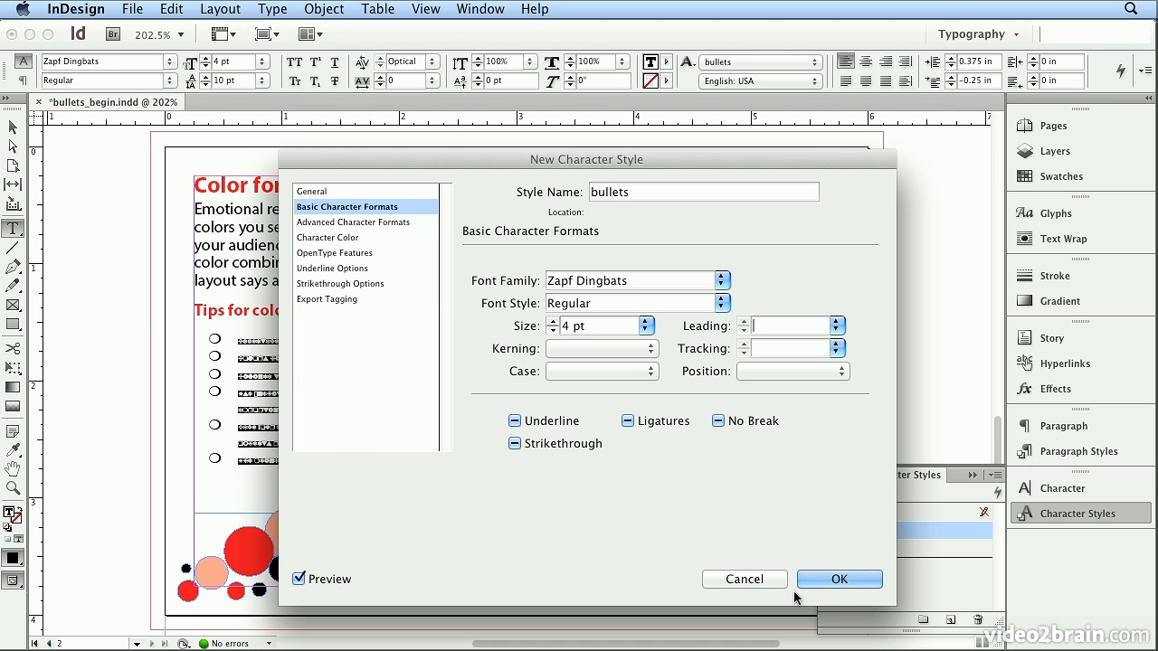
left_click(839, 579)
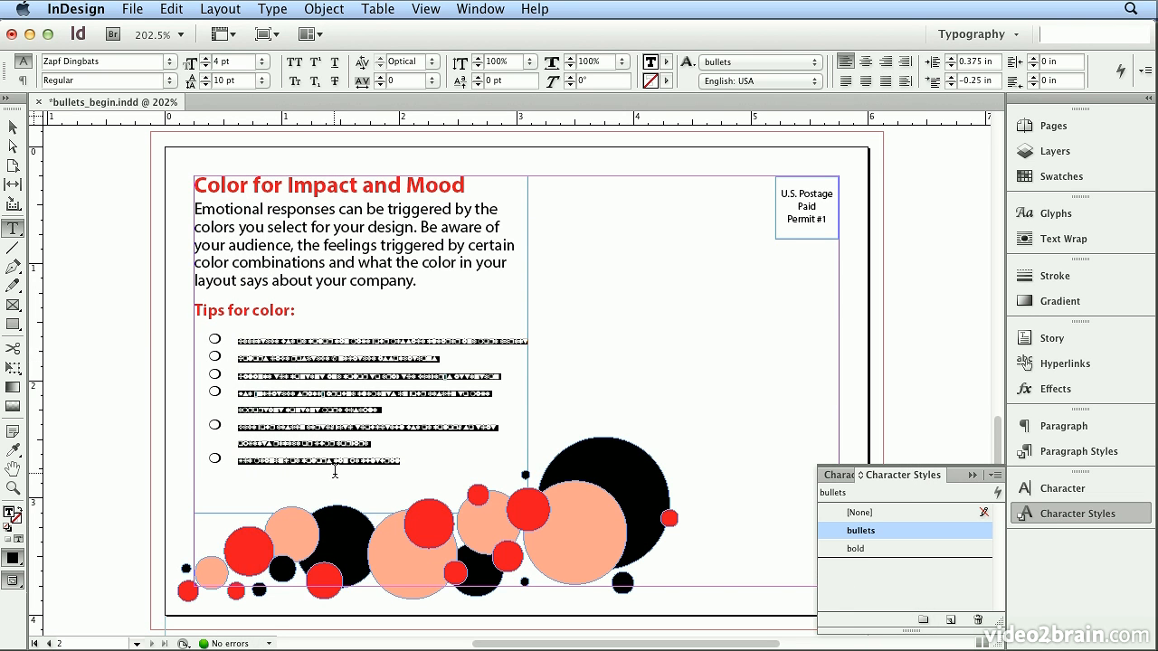
- Clear the character style from the selected list text and assign the bullets character style to the bullet characters in the bullets paragraph style
left_click(867, 514)
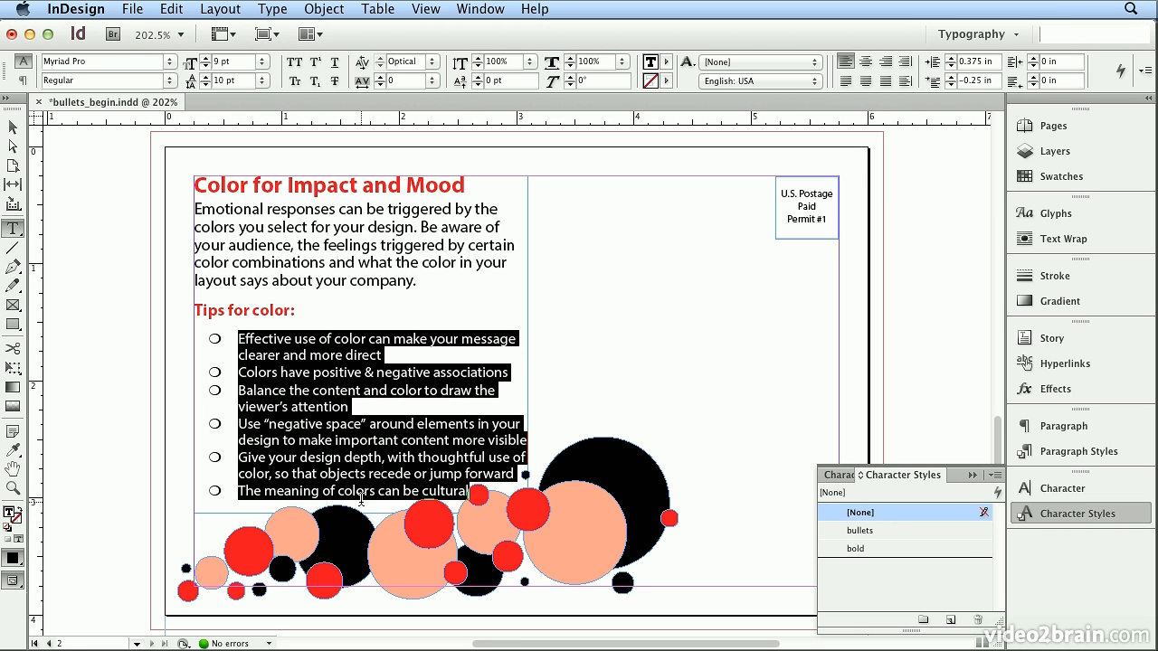
left_click(1064, 452)
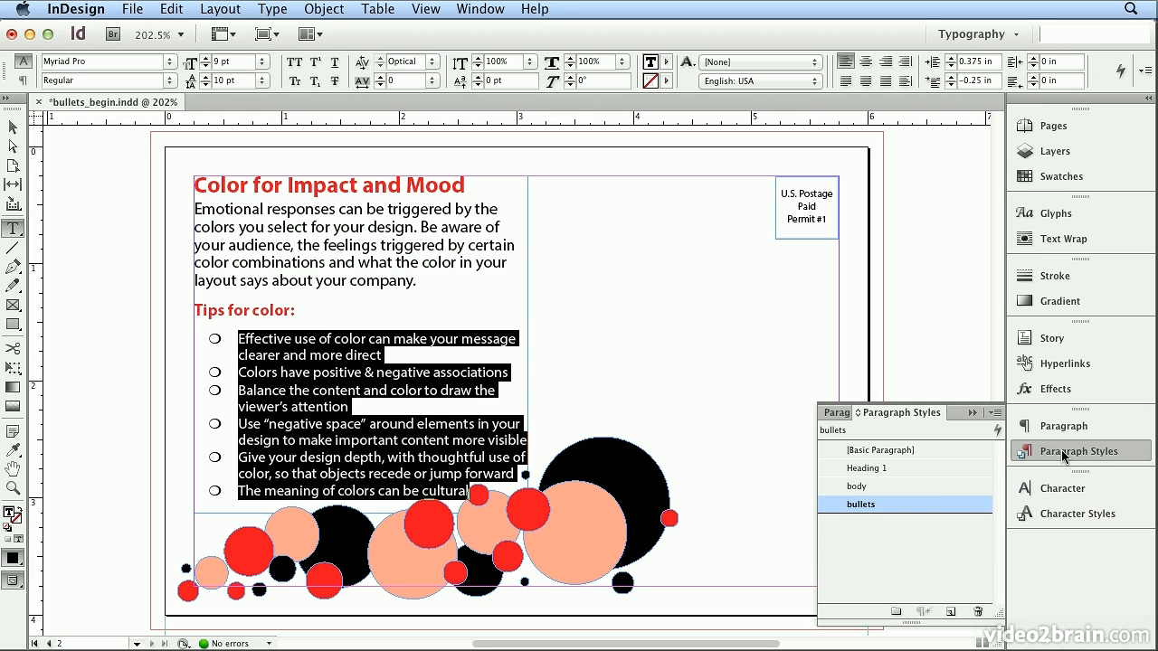
double_click(933, 505)
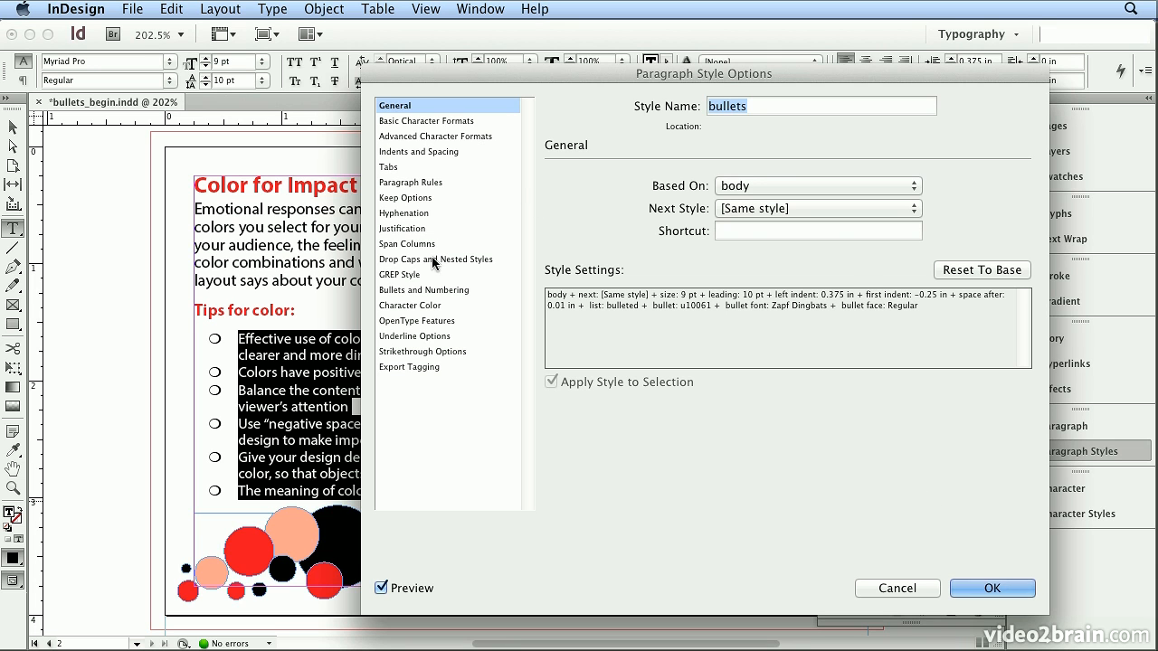
left_click(423, 290)
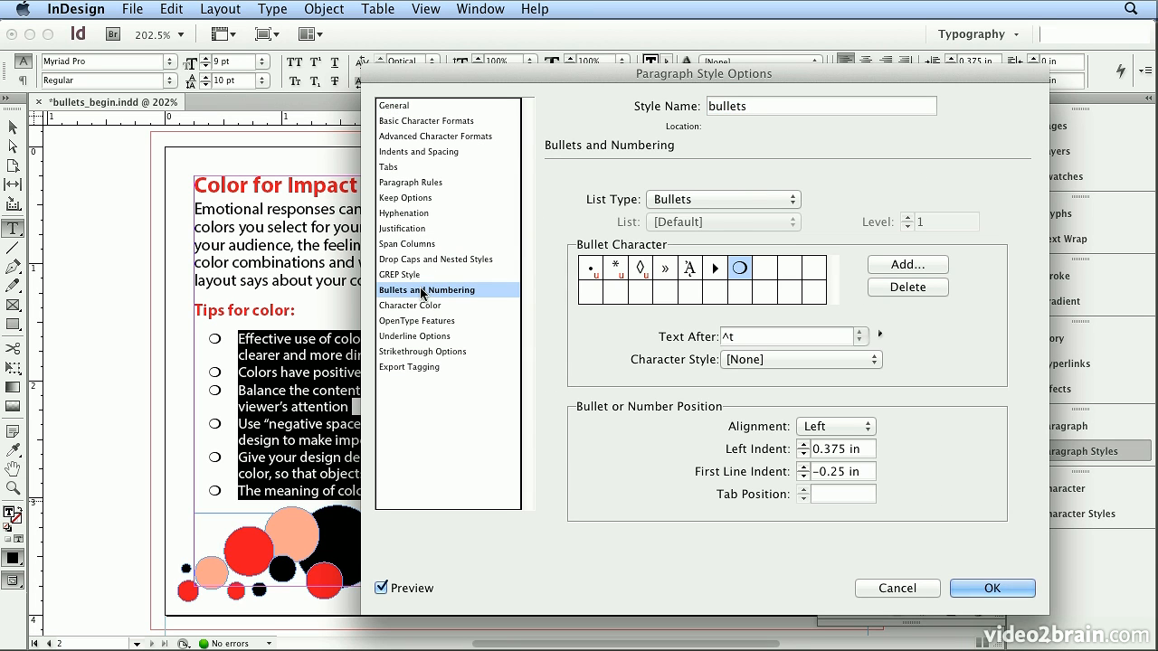
left_click(731, 362)
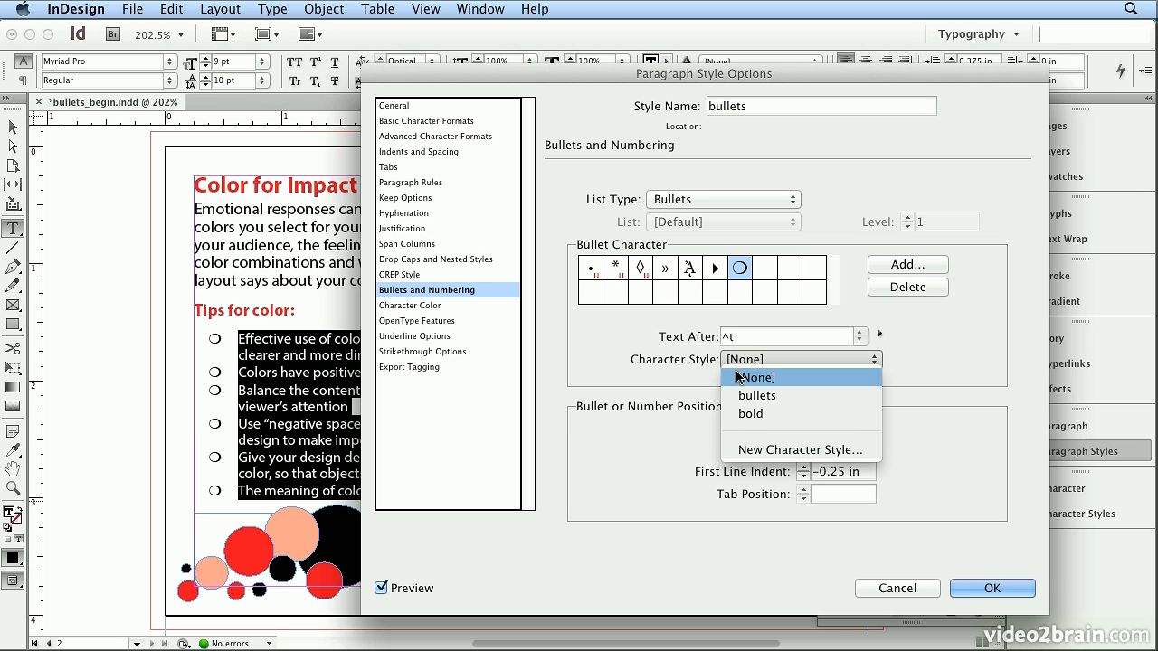
left_click(744, 398)
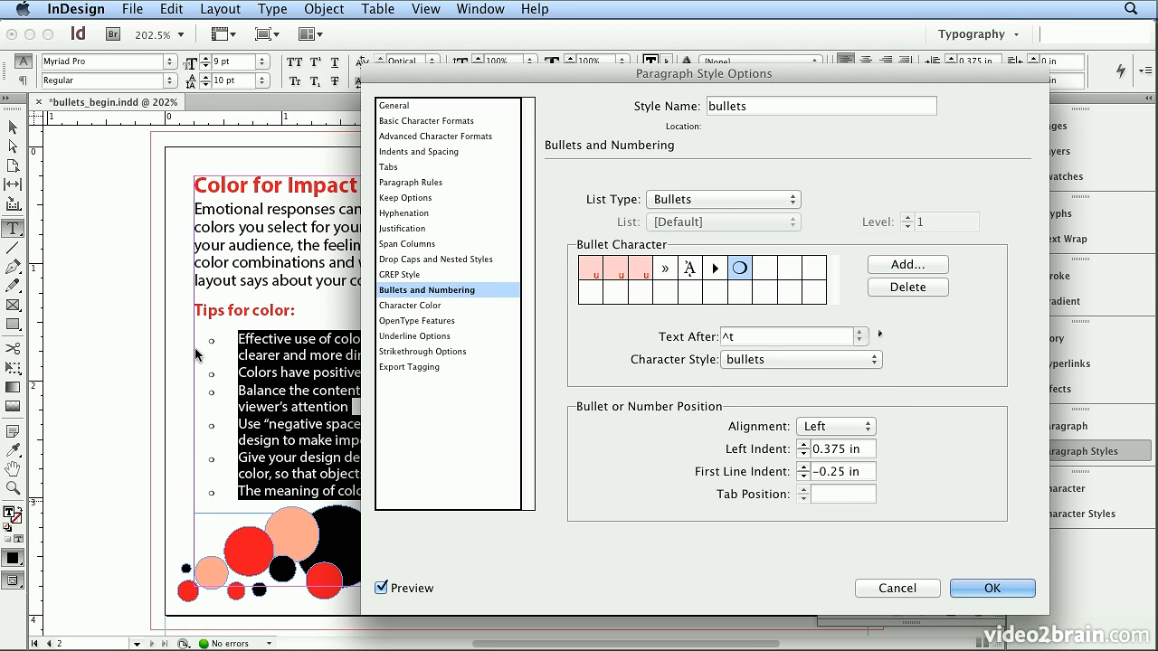
left_click(996, 587)
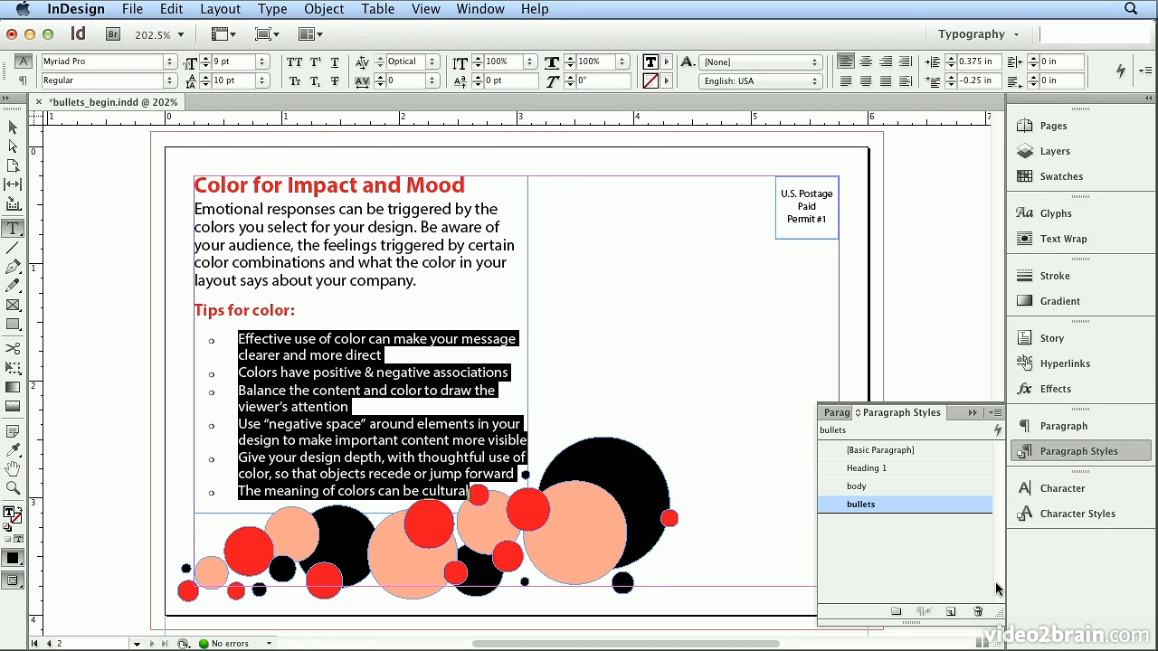
- Deselect the list text and increase the bullets character style's size to 5 pt
left_click(238, 329)
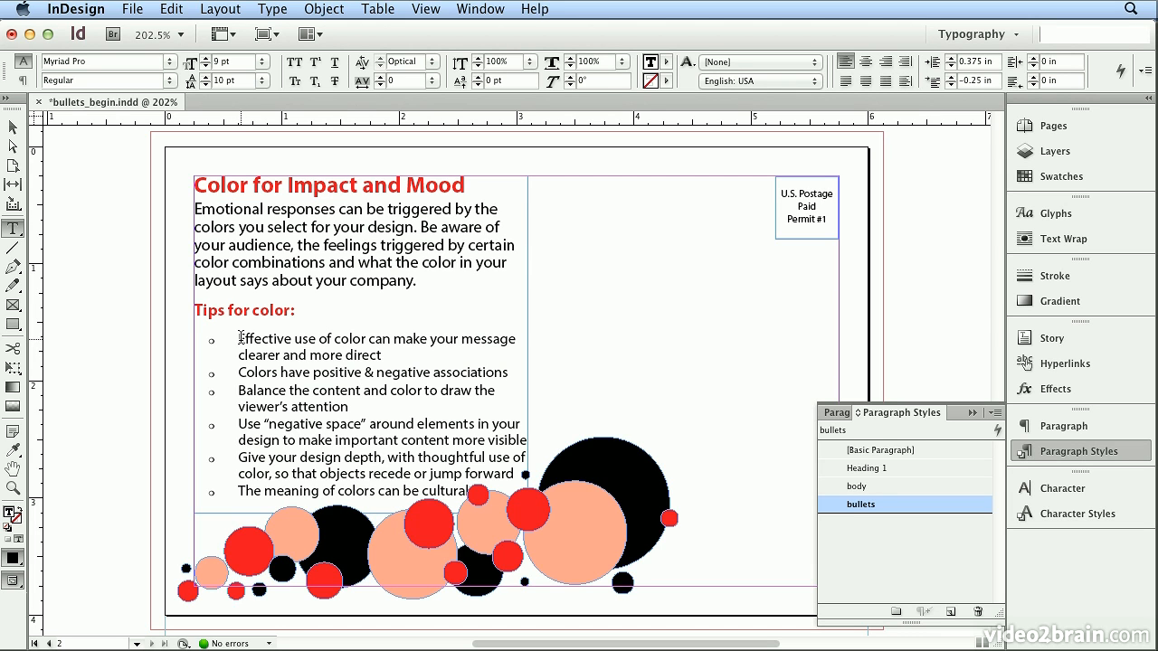
left_click(1120, 522)
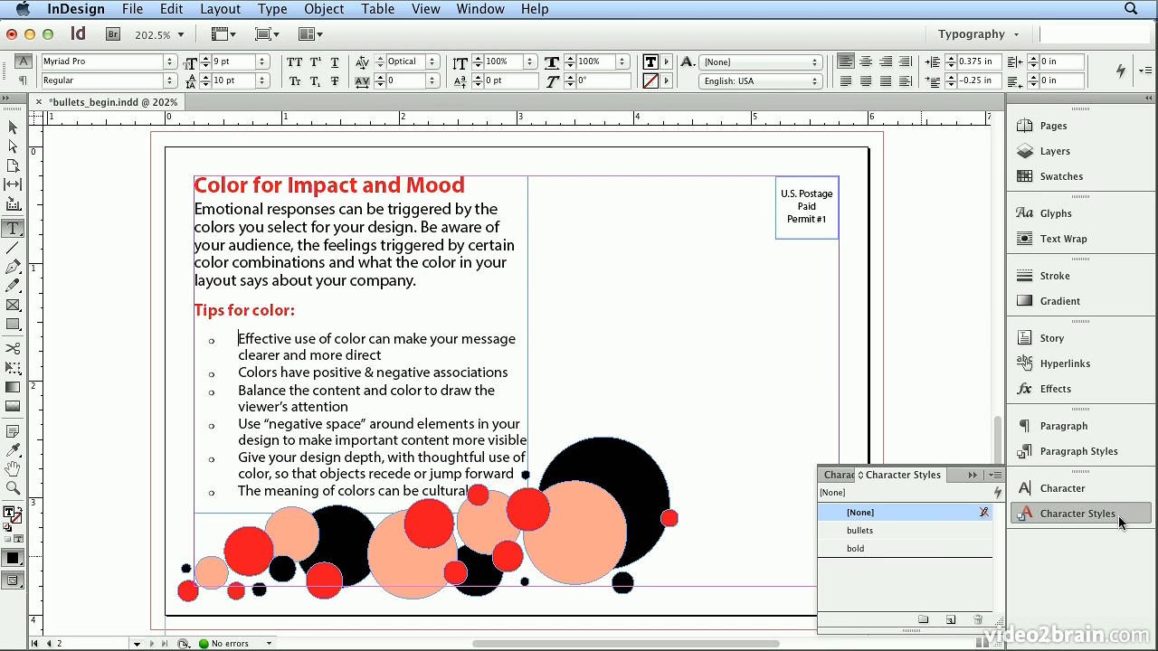
double_click(927, 532)
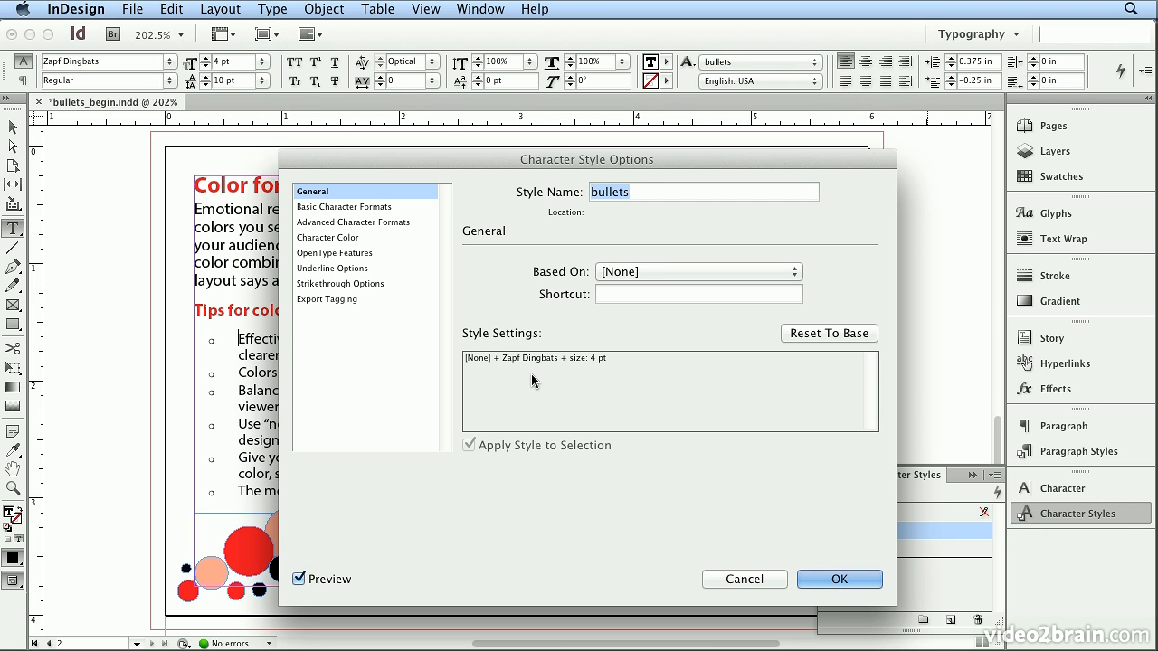
left_click(363, 207)
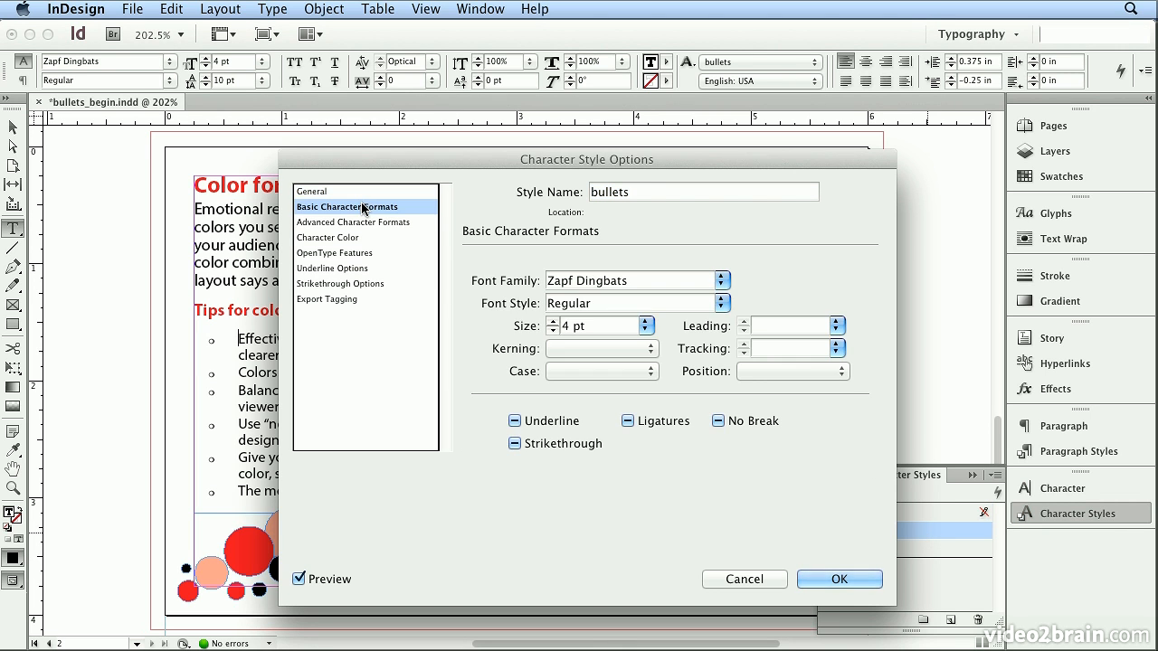
left_click(553, 321)
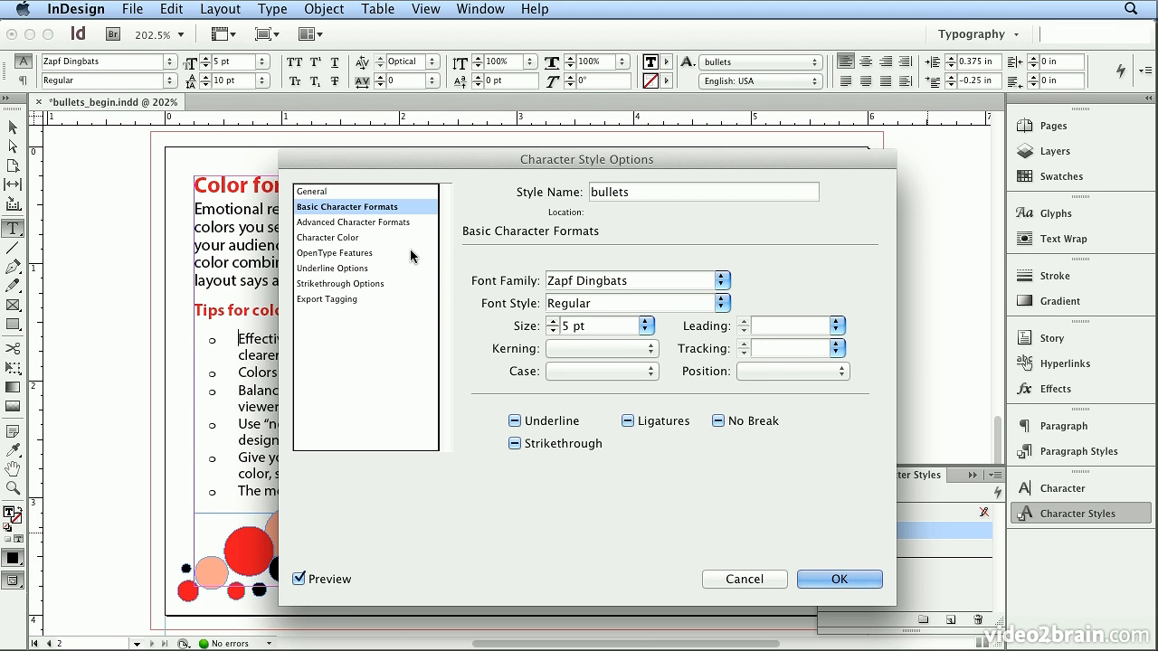
- Set the bullets character style's baseline shift to 1 pt
left_click(387, 221)
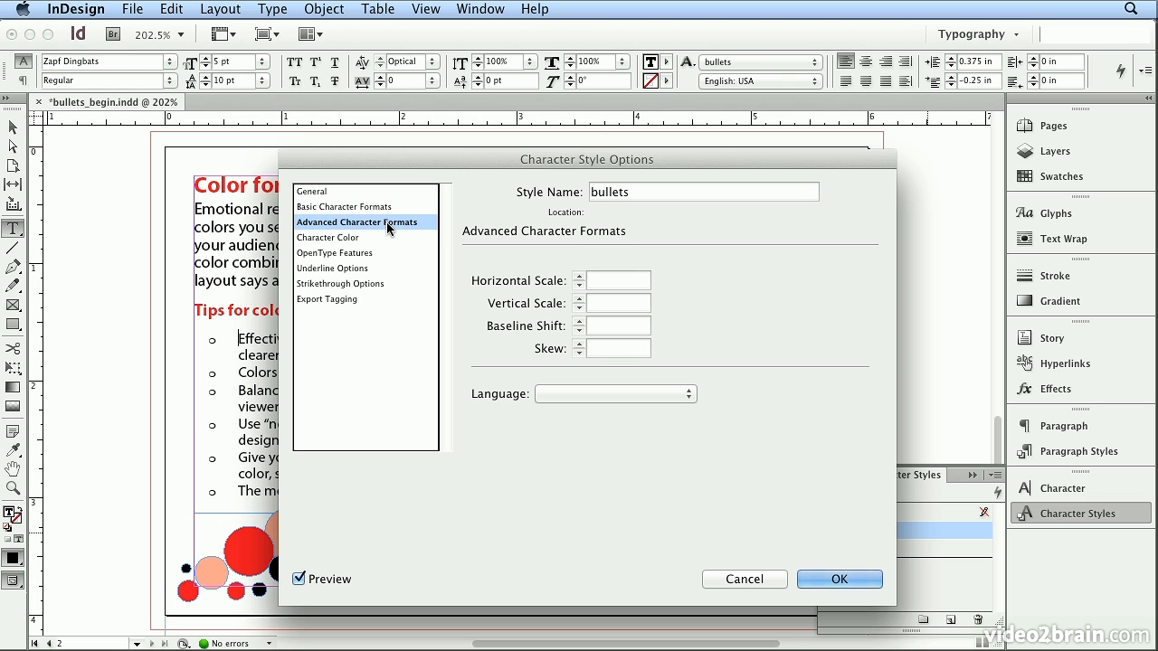
left_click(596, 327)
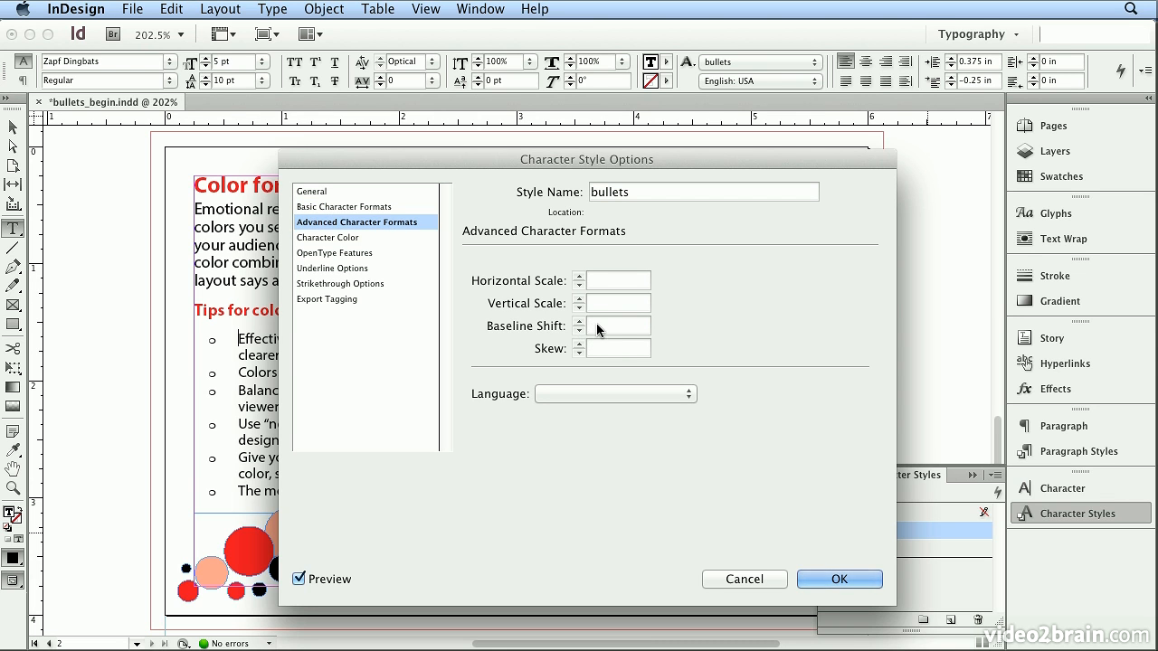
type("1")
key("Tab")
left_click(579, 321)
left_click(579, 321)
left_click(579, 332)
left_click(579, 332)
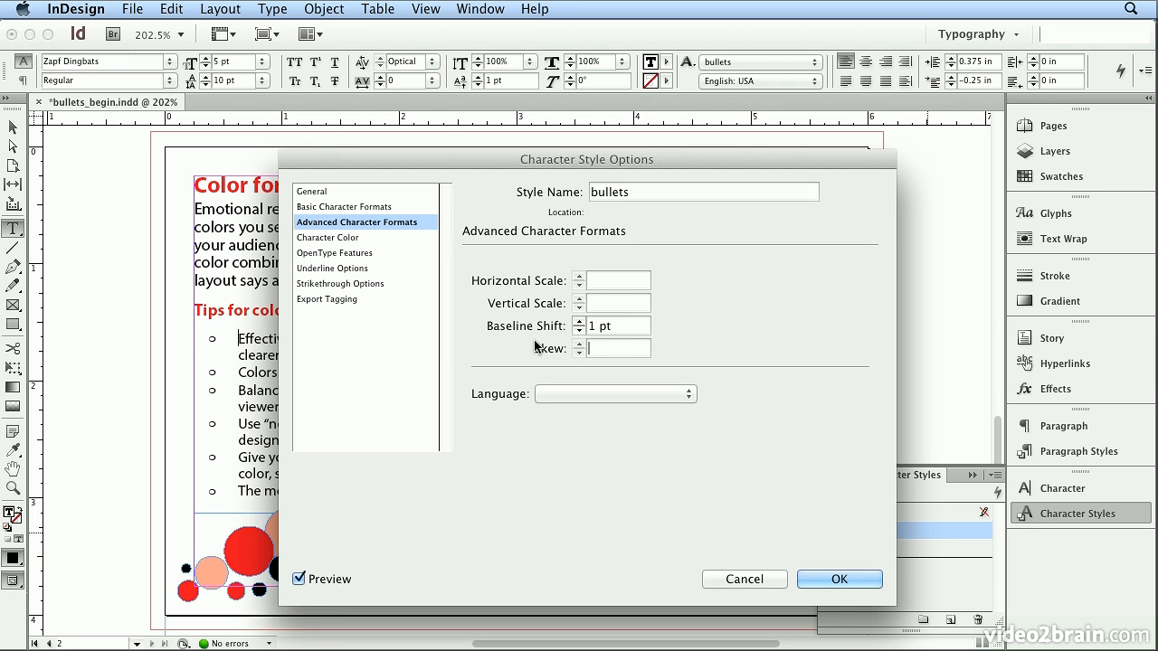
- Set the bullets character style's horizontal scale to 80% and accept the style changes
left_click(621, 282)
type("70")
key("Tab")
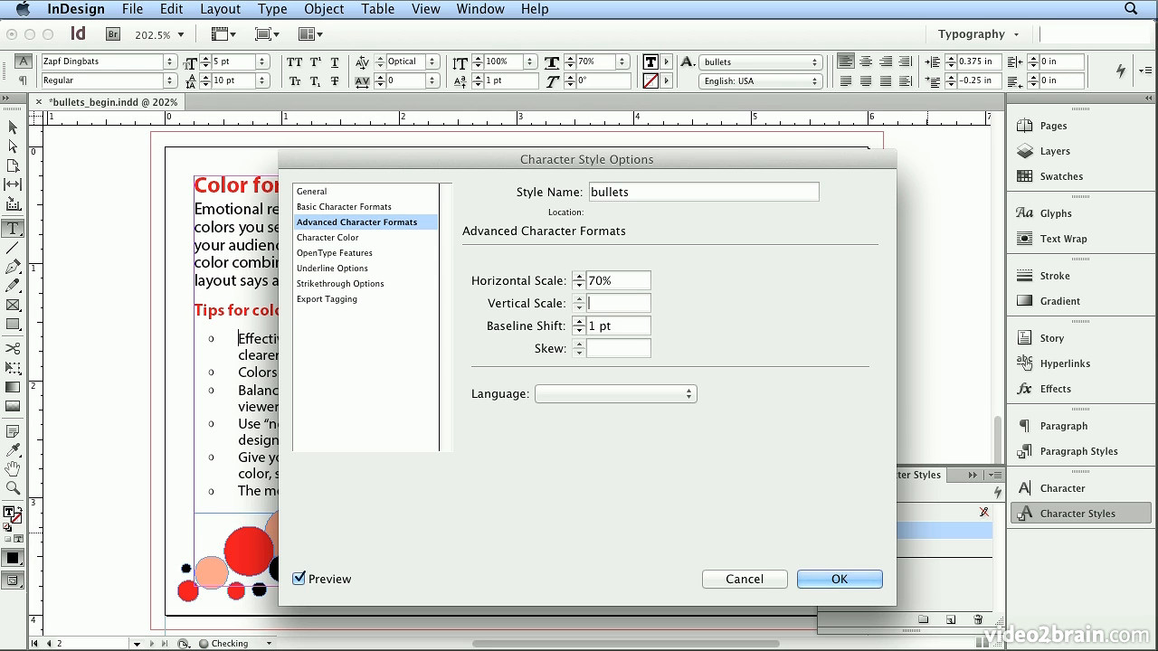
left_click(598, 281)
key("BackSpace")
type("80")
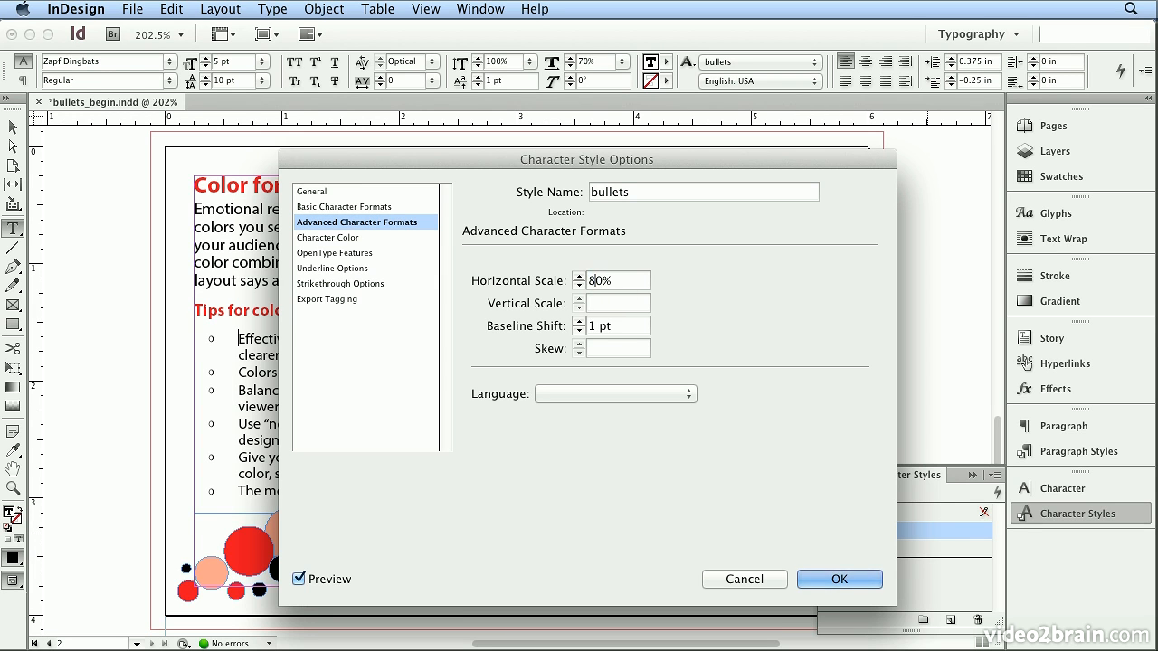
key("Tab")
left_click(828, 582)
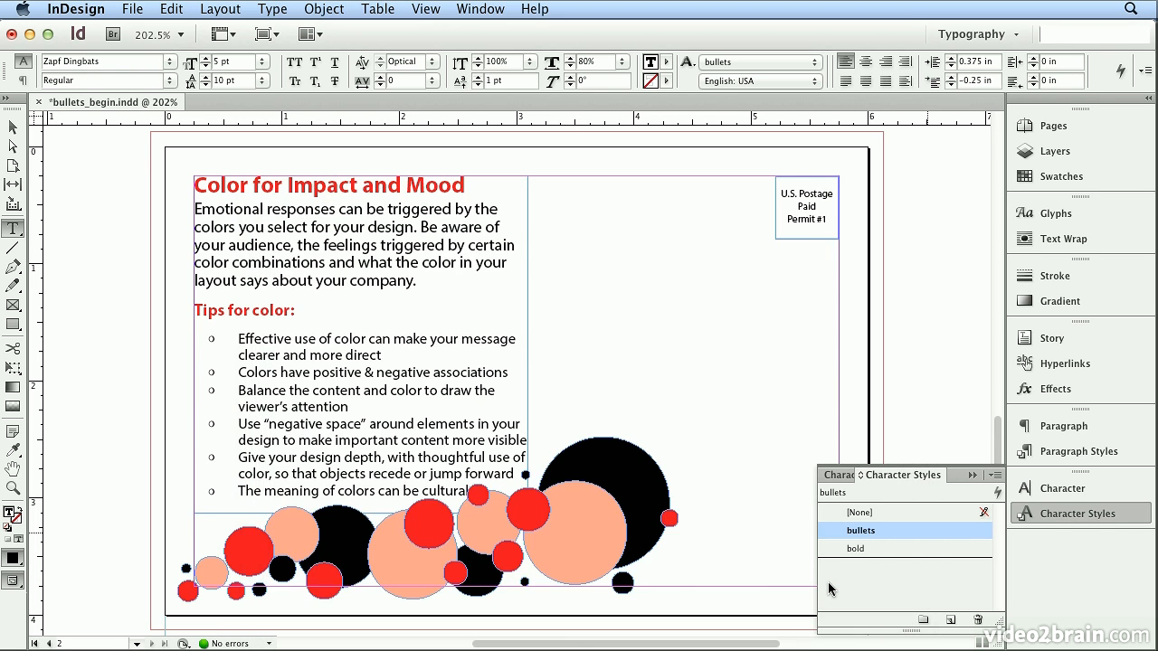
- Inspect the bullets up close and set the bullets character style's horizontal scale to 90%
key("super+equal")
key("super+equal")
key("super+equal")
key("super+equal")
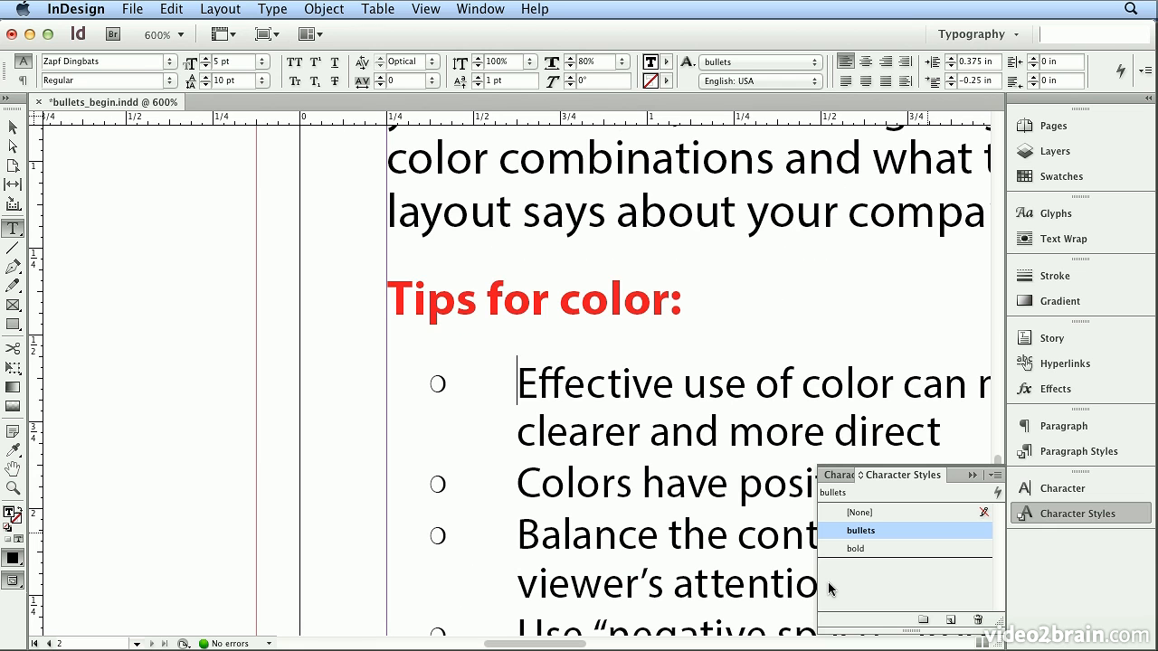
double_click(968, 530)
left_click_drag(459, 157, 744, 163)
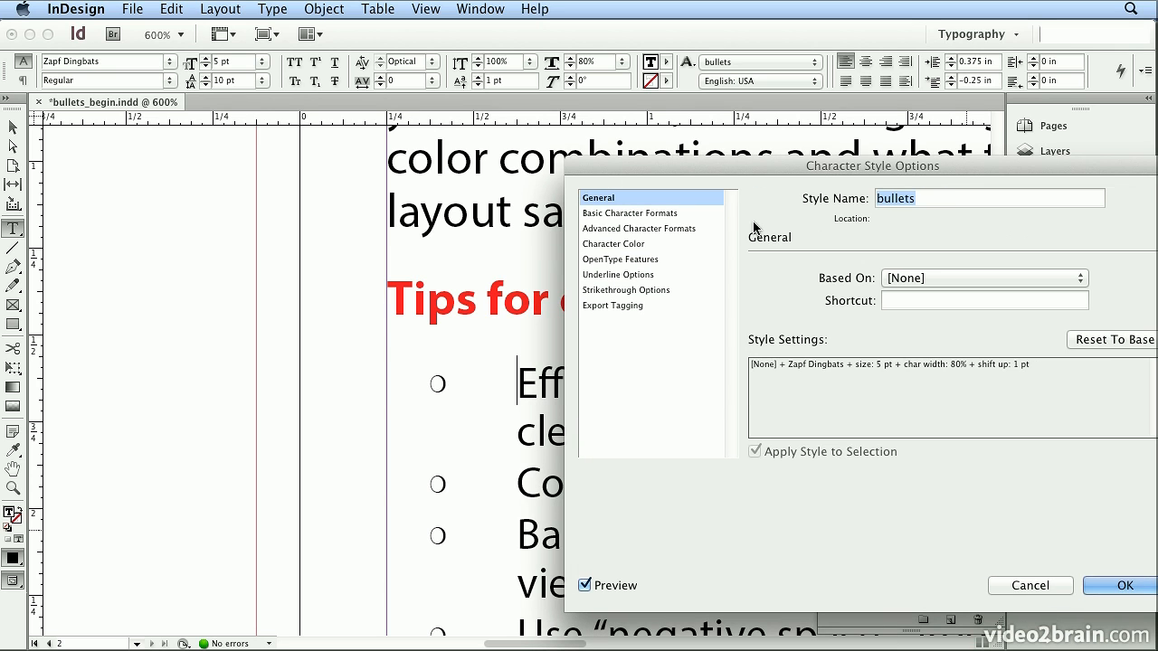
left_click(677, 228)
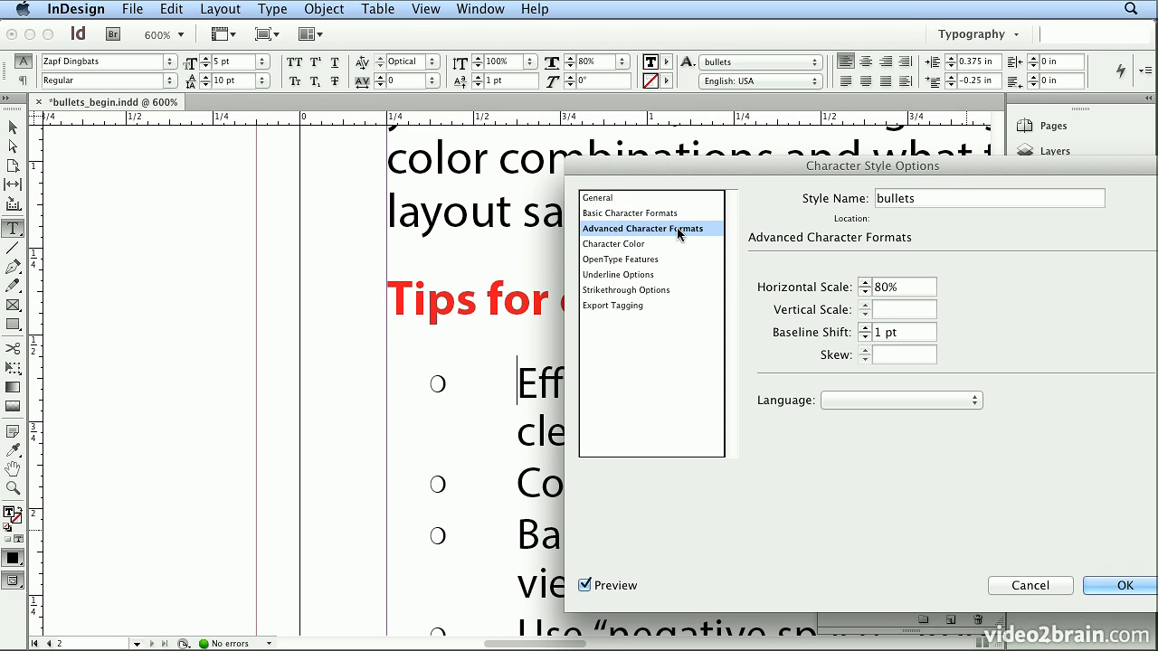
left_click(874, 288)
type("9")
key("Tab")
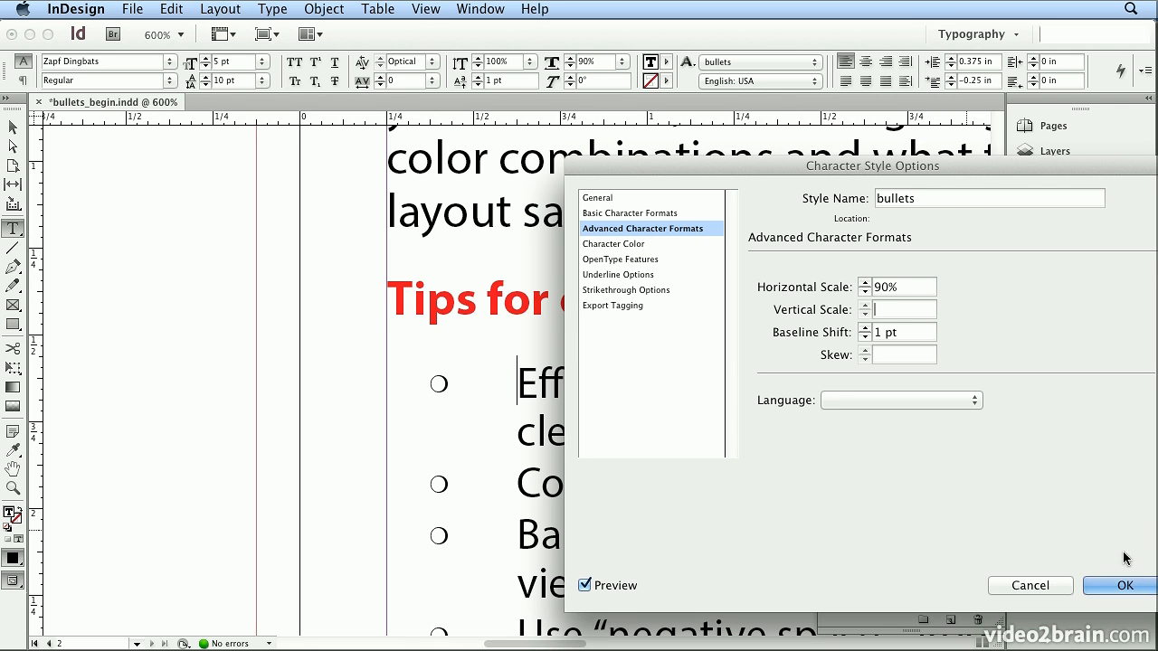
left_click(1124, 585)
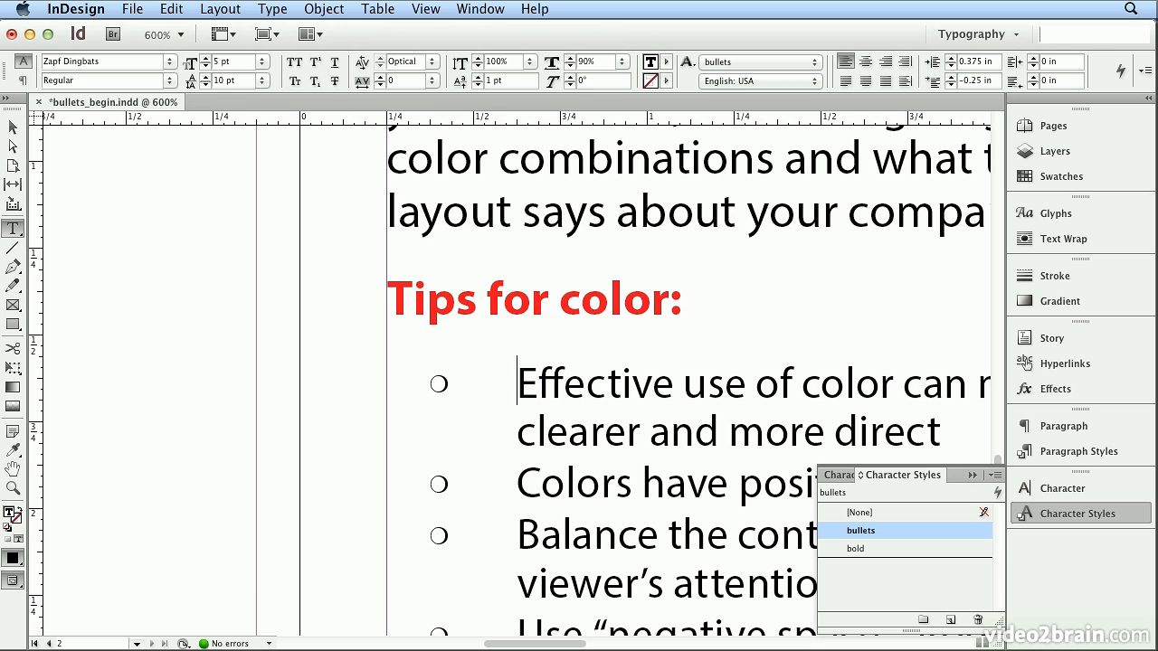
- On page 1, draw a small text frame about 0.35 in square at the upper-left corner of the margins
left_click(425, 10)
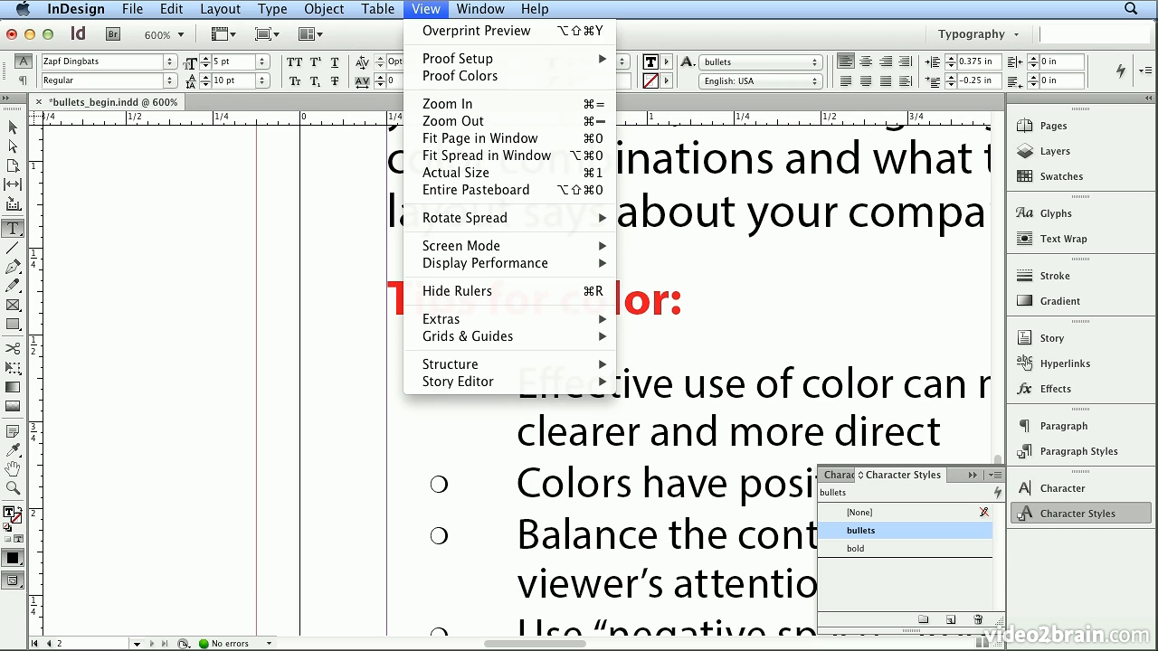
left_click(462, 141)
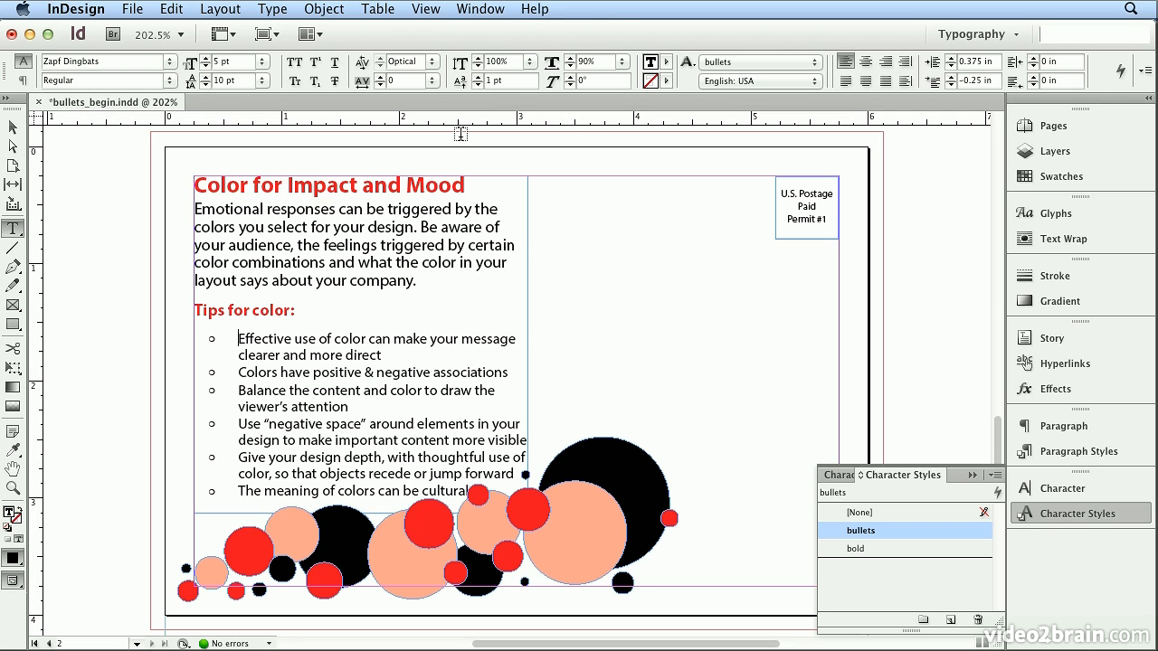
left_click(1041, 126)
double_click(842, 208)
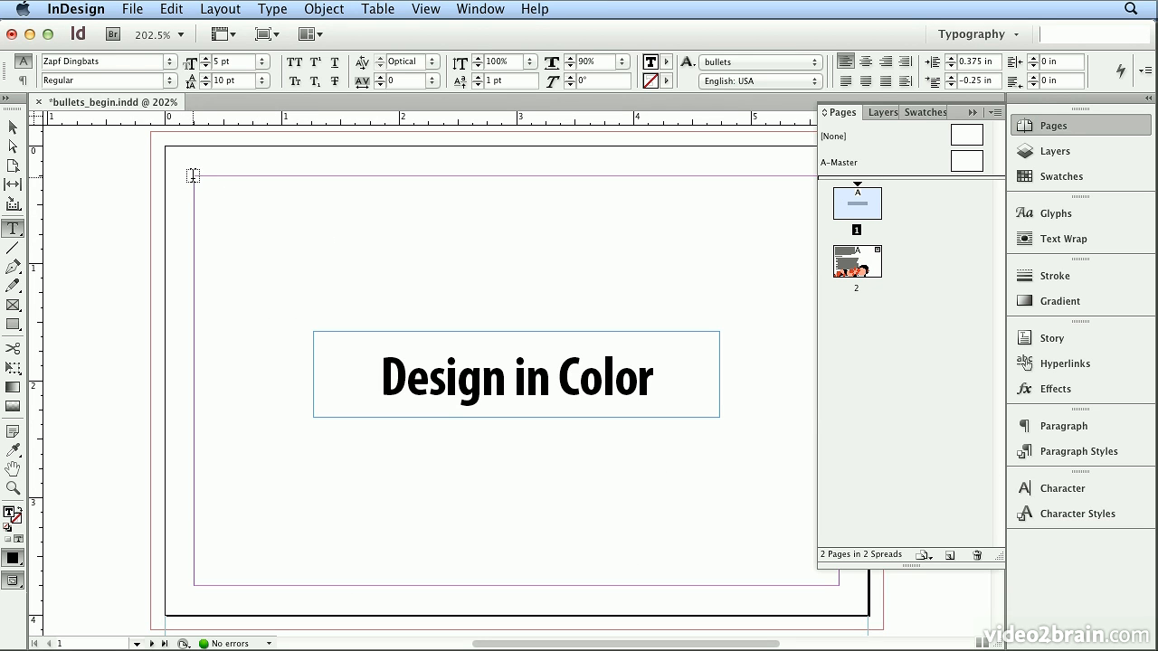
left_click_drag(193, 176, 237, 216)
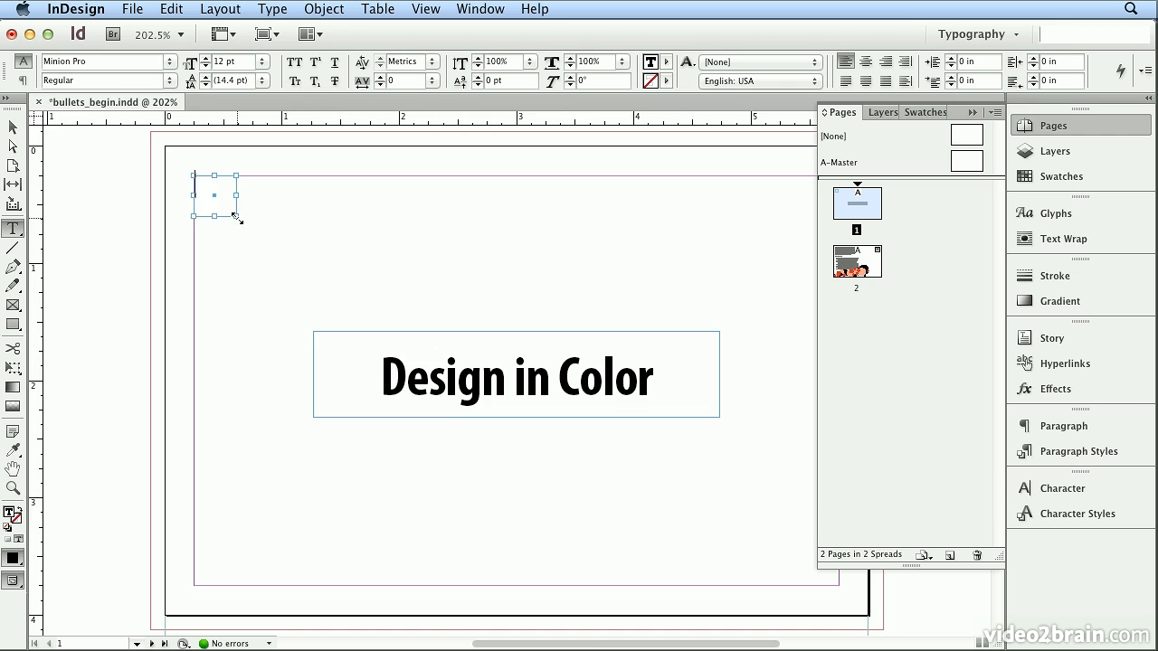
- Enlarge the Glyphs panel and set it to show the Webdings font for the small text frame
key("super+equal")
key("super+equal")
key("super+equal")
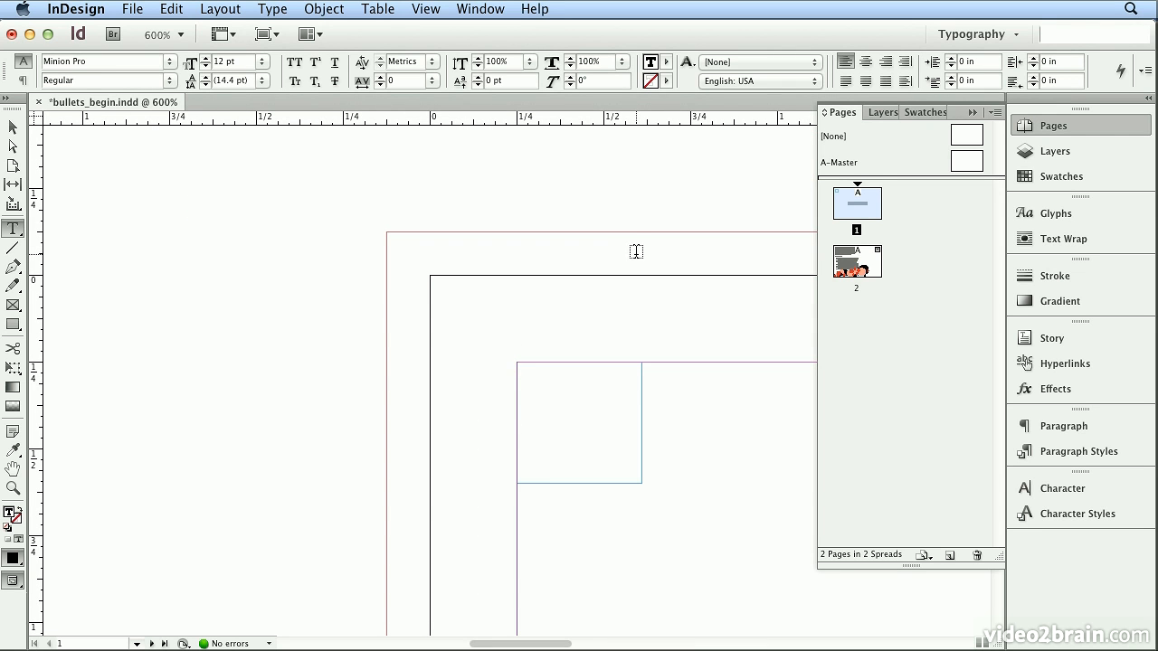
left_click(1023, 217)
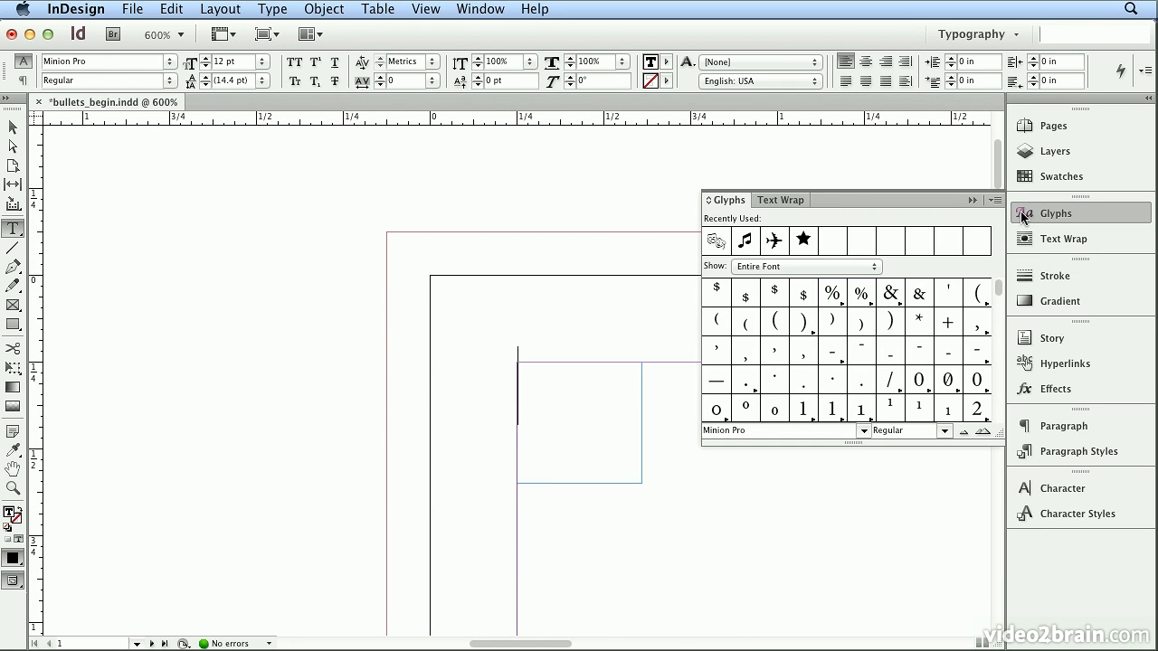
left_click_drag(991, 443, 982, 567)
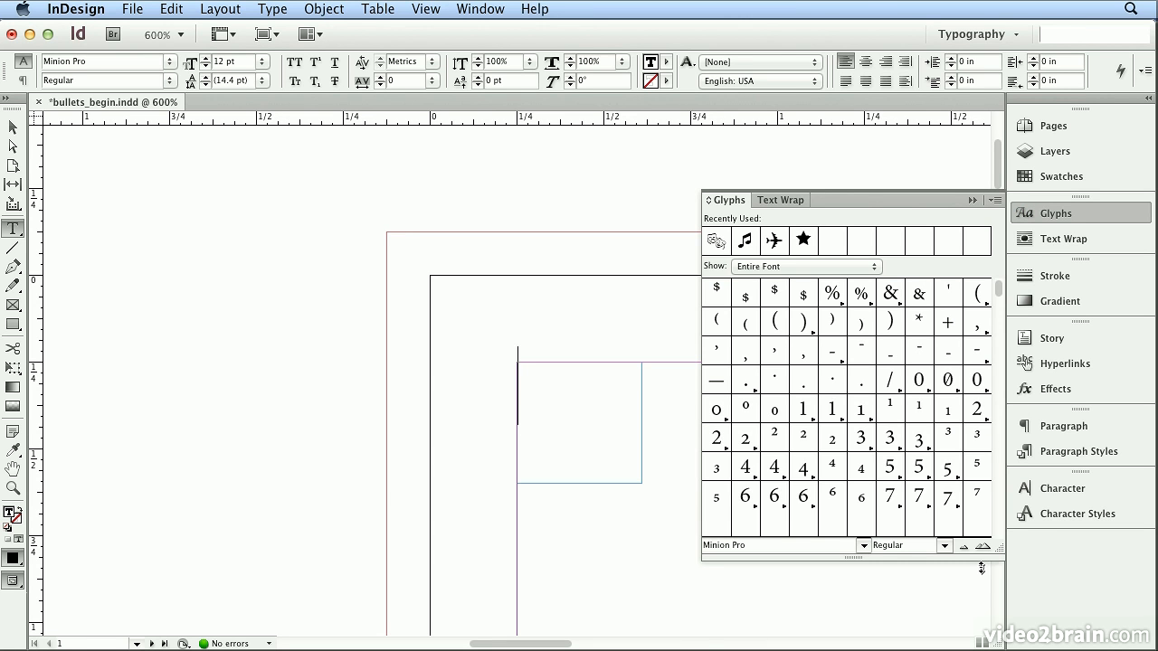
left_click(861, 546)
mouse_move(842, 645)
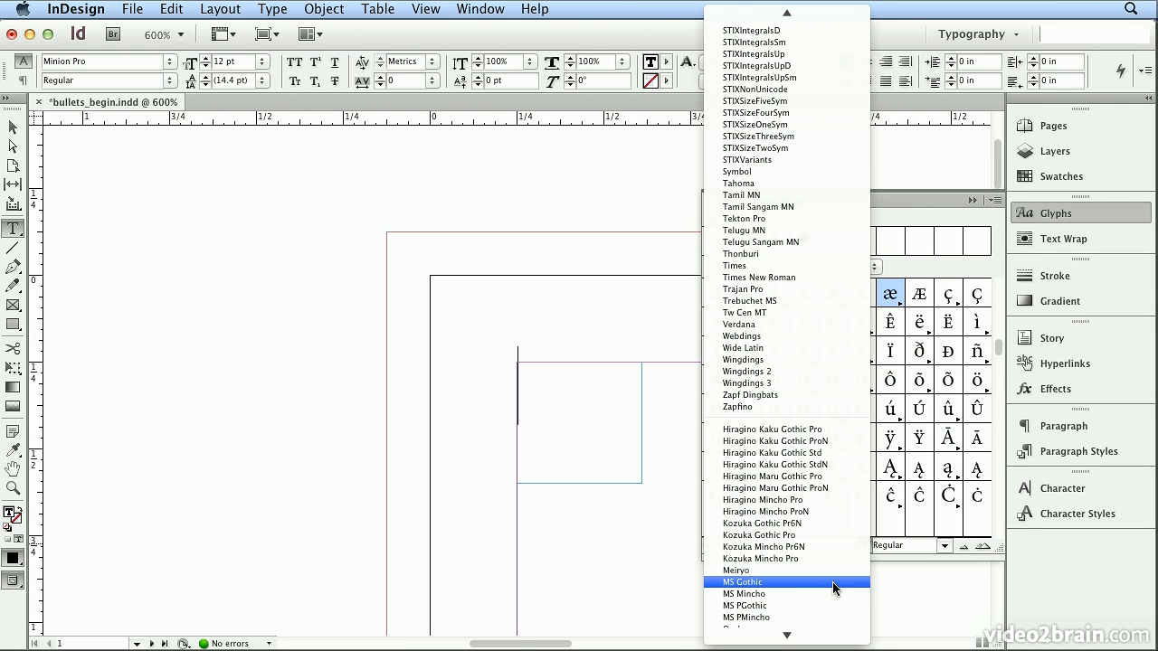
left_click(810, 337)
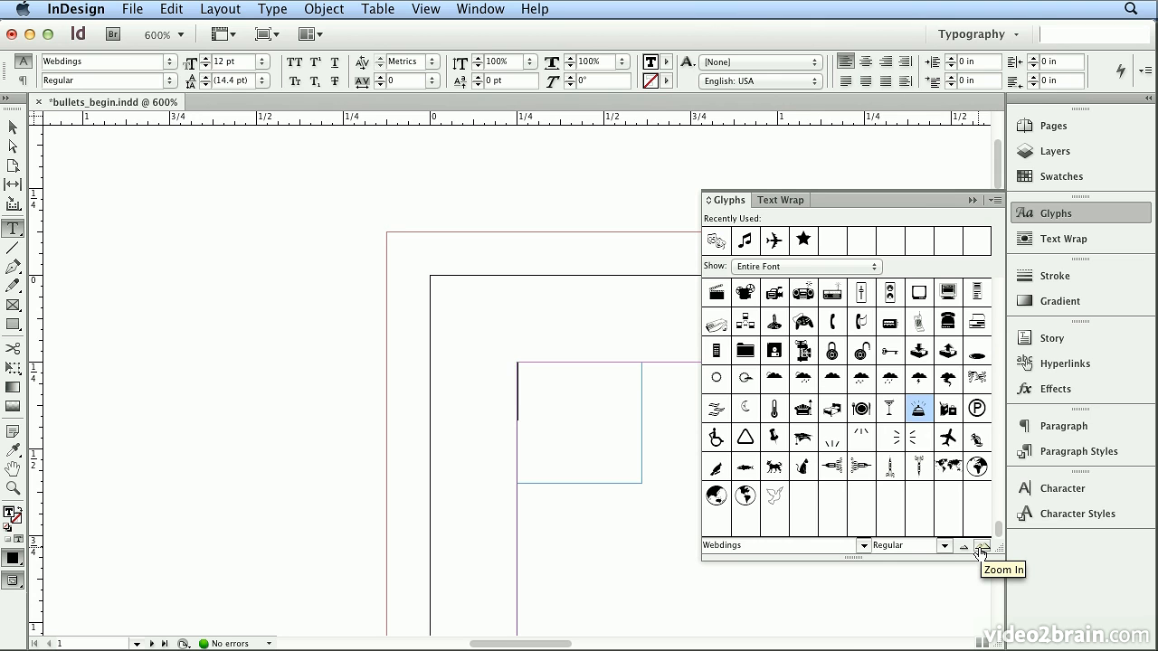
- Enlarge the glyph previews and insert the Webdings clapperboard glyph into the small text frame
left_click(982, 549)
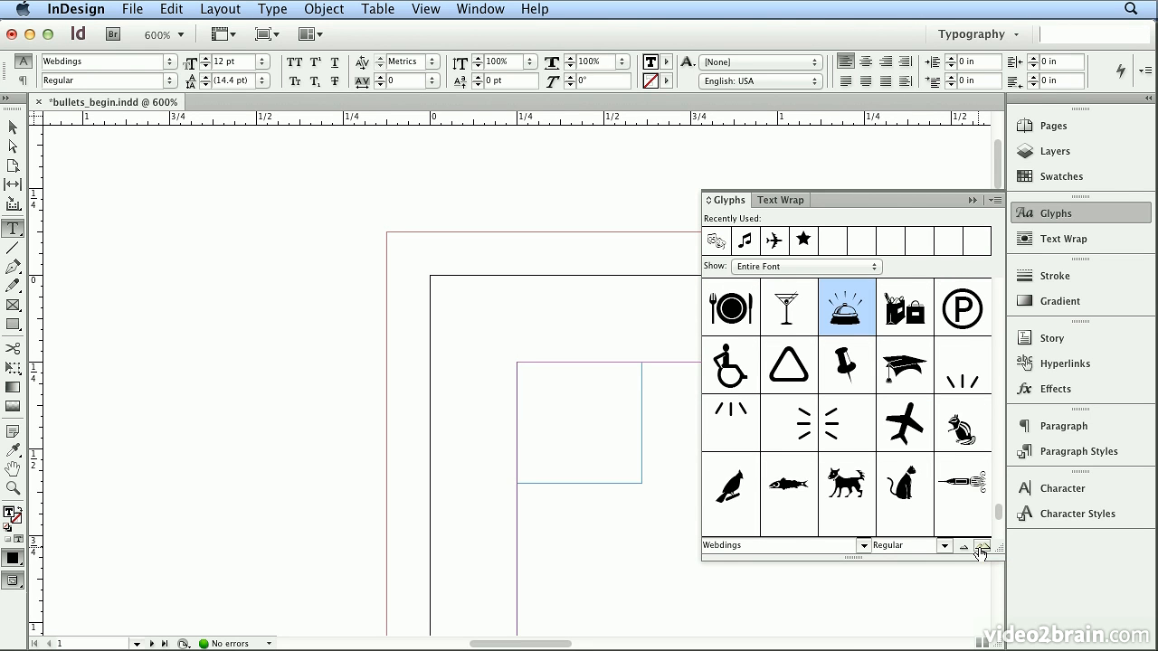
left_click(998, 486)
left_click(995, 424)
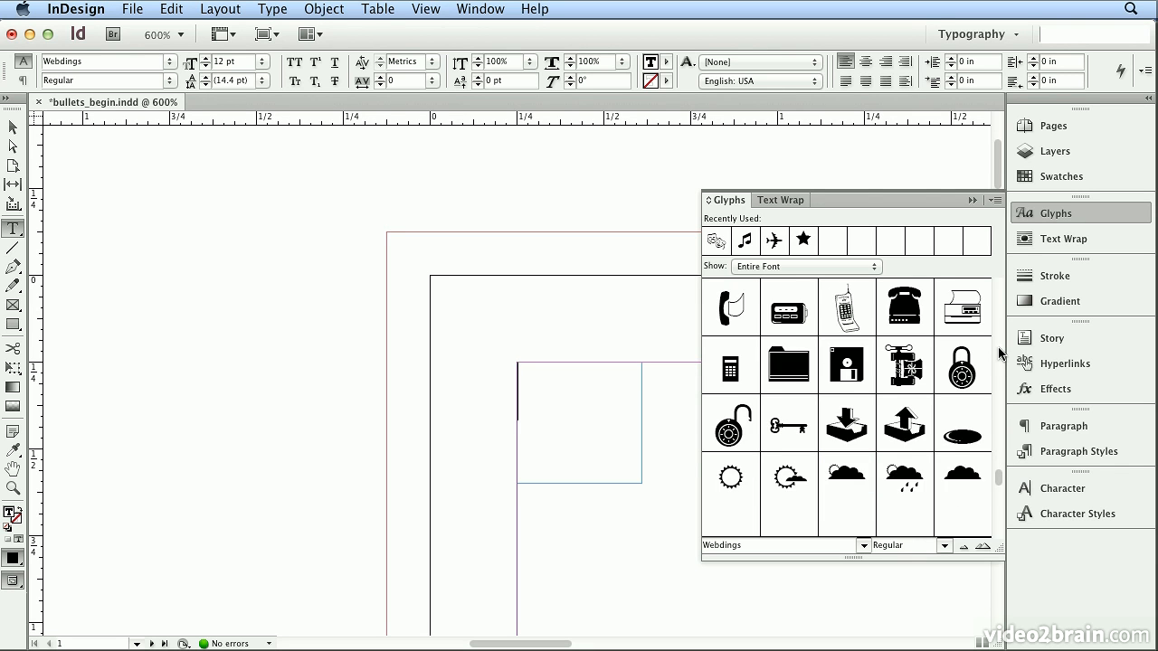
left_click(998, 348)
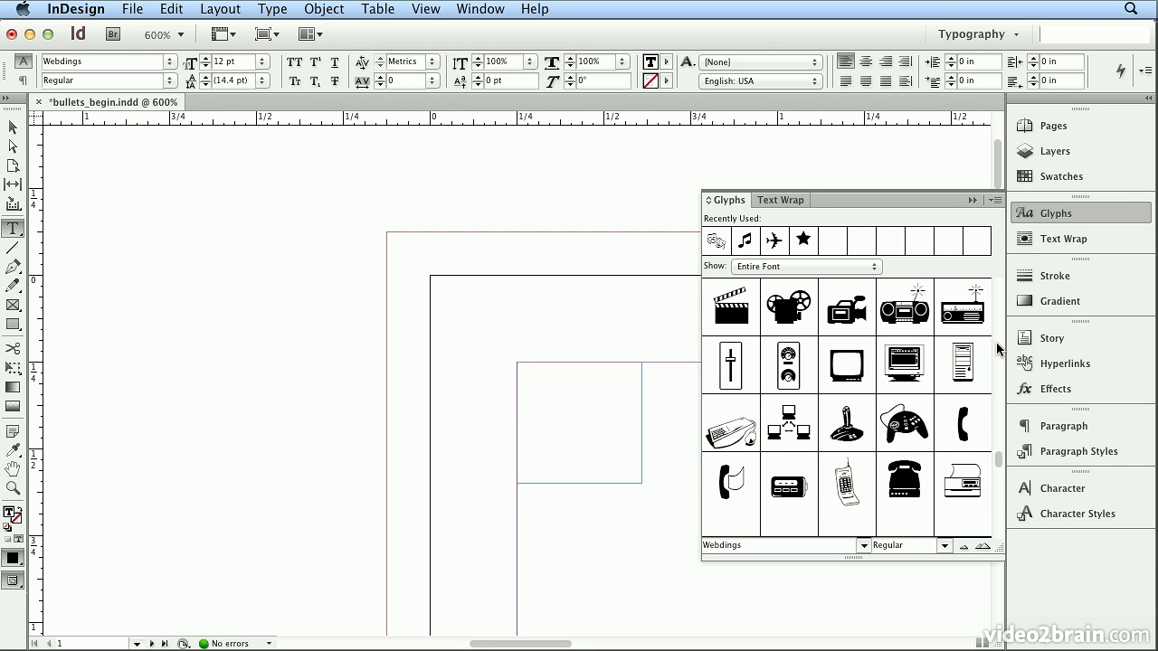
double_click(738, 317)
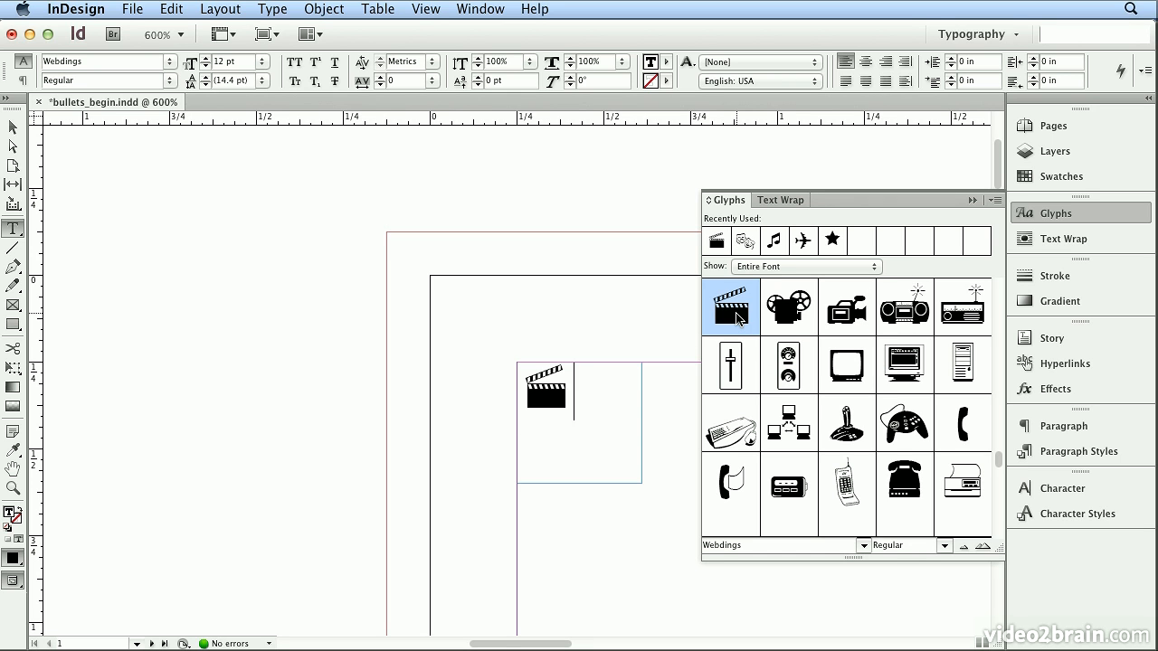
- Switch the glyph font to Minion Pro and examine its symbols, punctuation, numeral styles and letter alternates
left_click(817, 546)
type("Minion Pro")
key("Return")
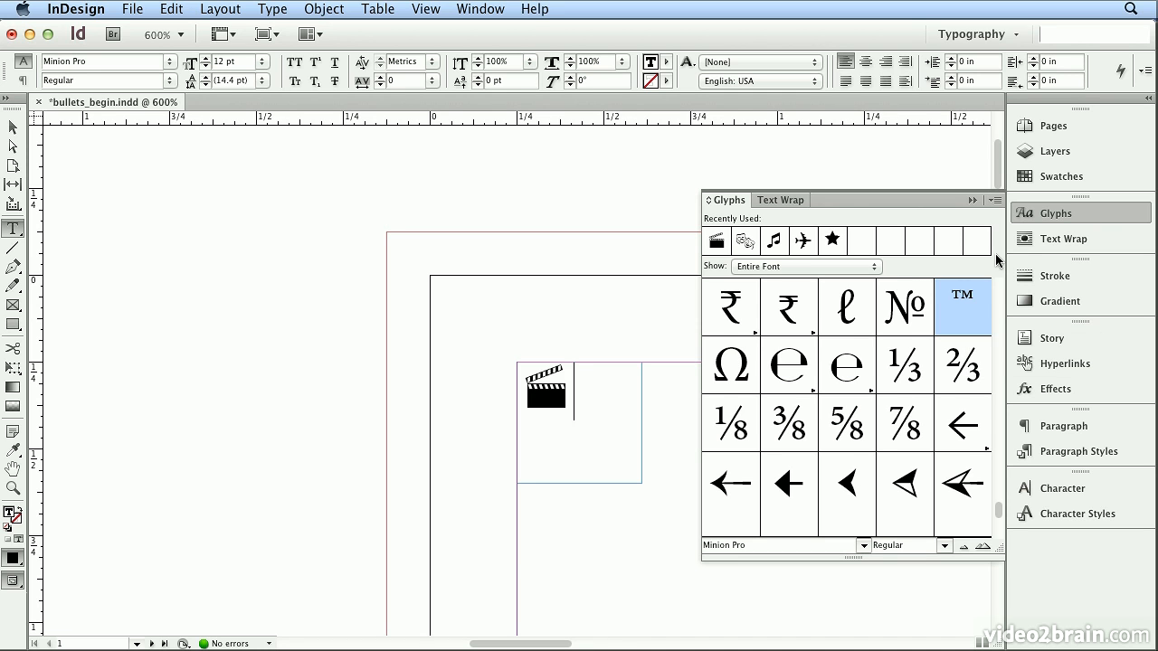
left_click(997, 527)
left_click_drag(1001, 512, 999, 422)
left_click(1000, 359)
left_click(1000, 359)
left_click(1000, 360)
left_click(999, 359)
left_click(1000, 360)
left_click_drag(999, 405, 997, 181)
scroll(1002, 513, "down", 3)
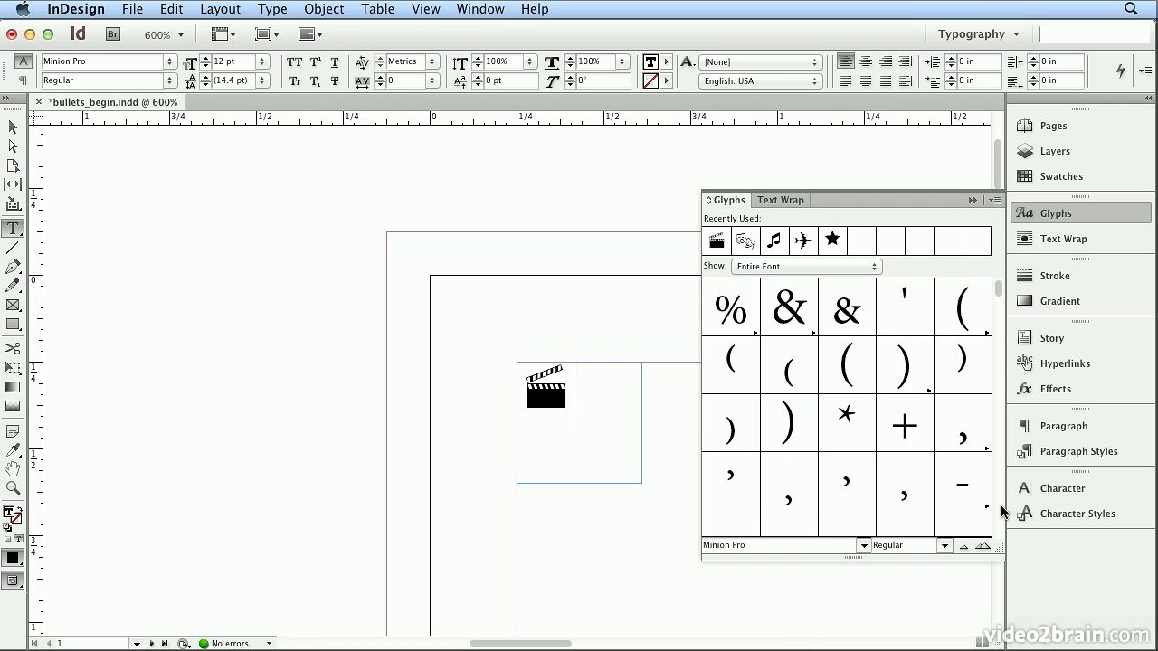
scroll(1002, 512, "down", 10)
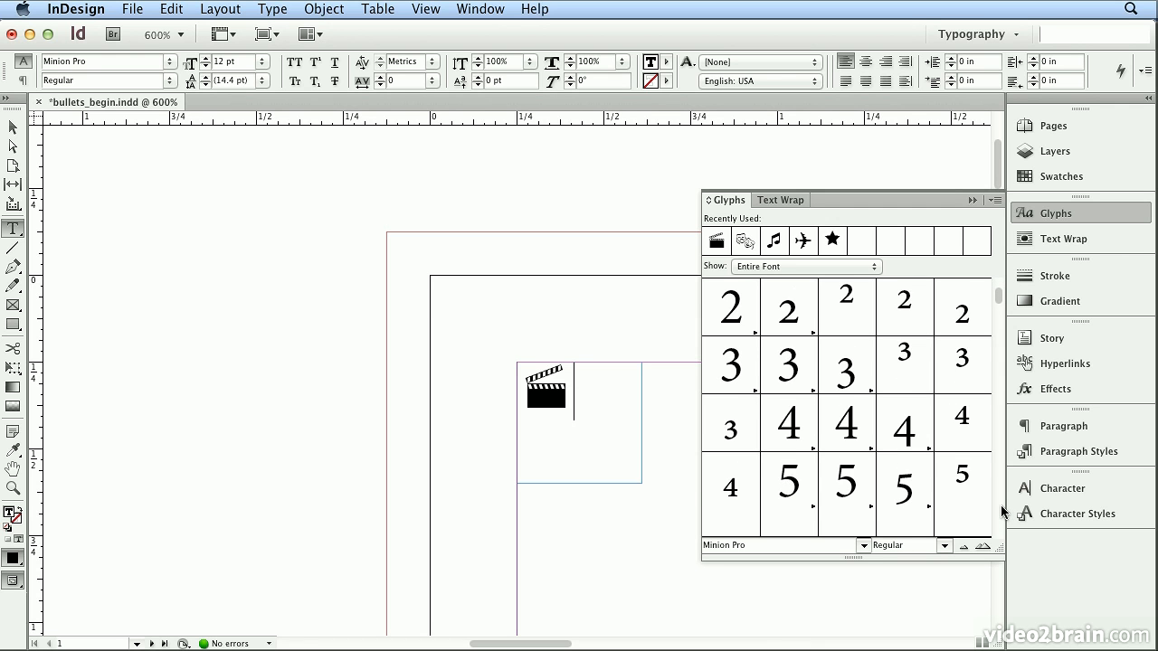
scroll(1002, 512, "down", 3)
scroll(1002, 512, "down", 15)
scroll(1002, 512, "down", 8)
scroll(1001, 512, "down", 3)
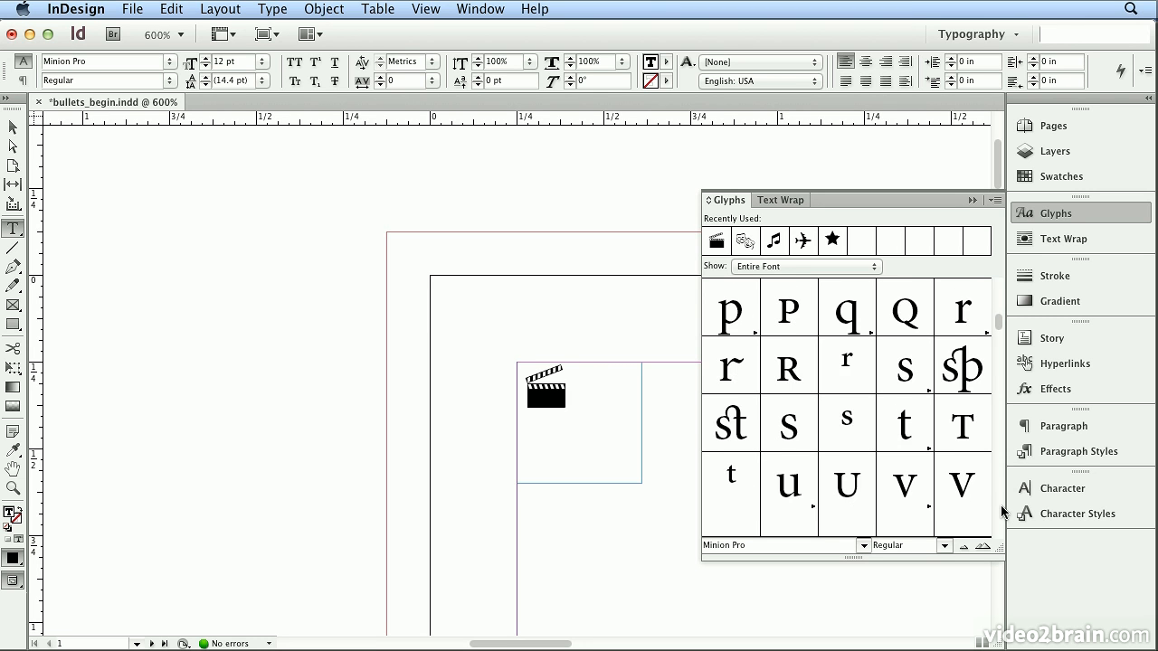
- Insert Minion Pro's superscript o glyph after the clapperboard and delete it again
scroll(1002, 308, "up", 3)
double_click(962, 421)
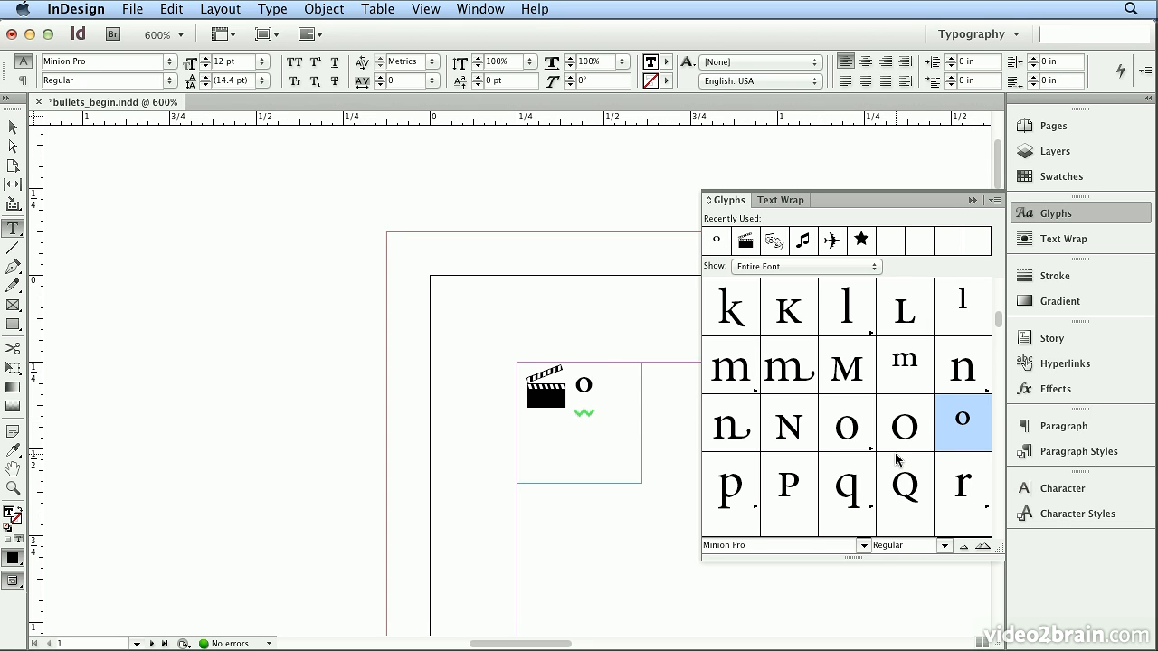
key("BackSpace")
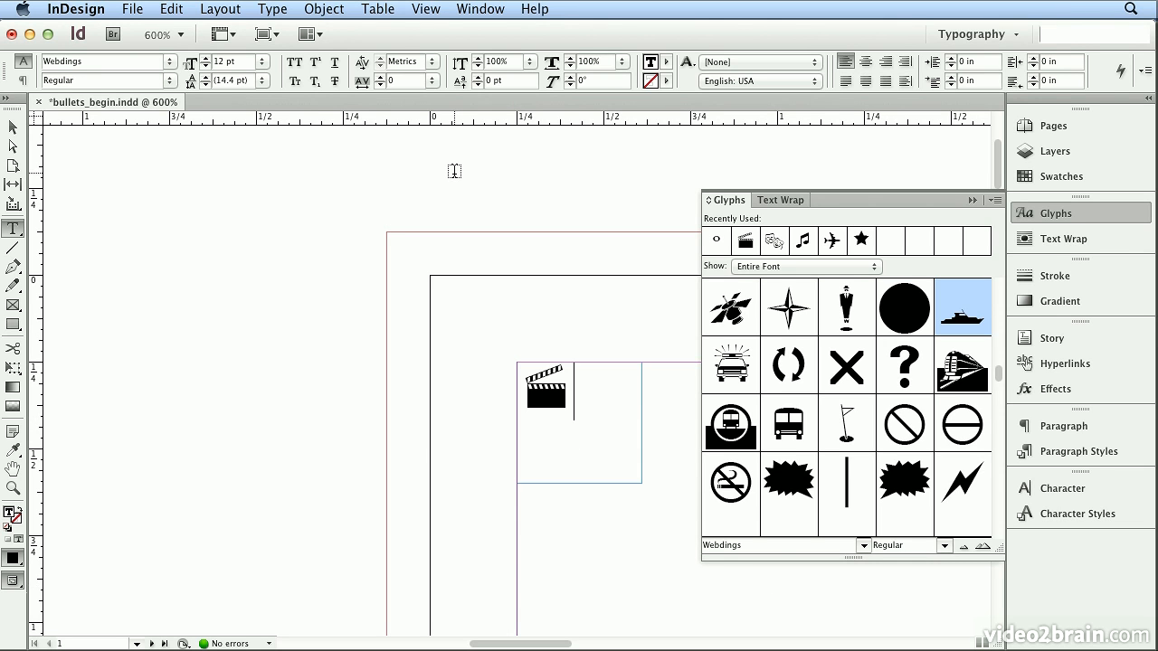
left_click(273, 9)
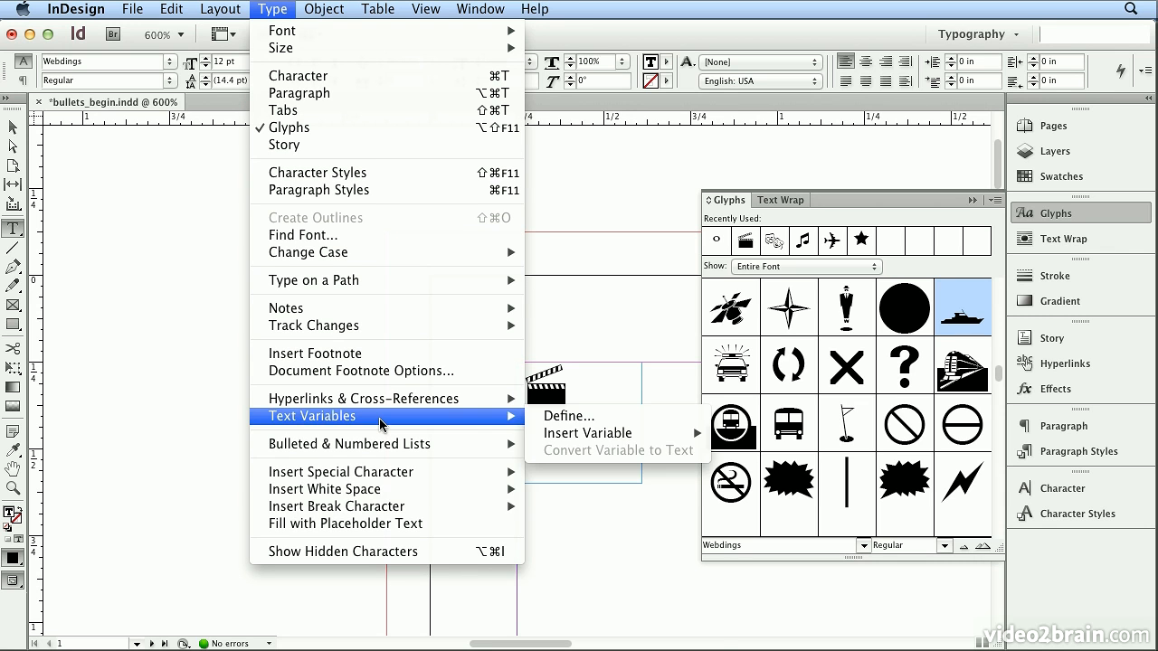
mouse_move(391, 477)
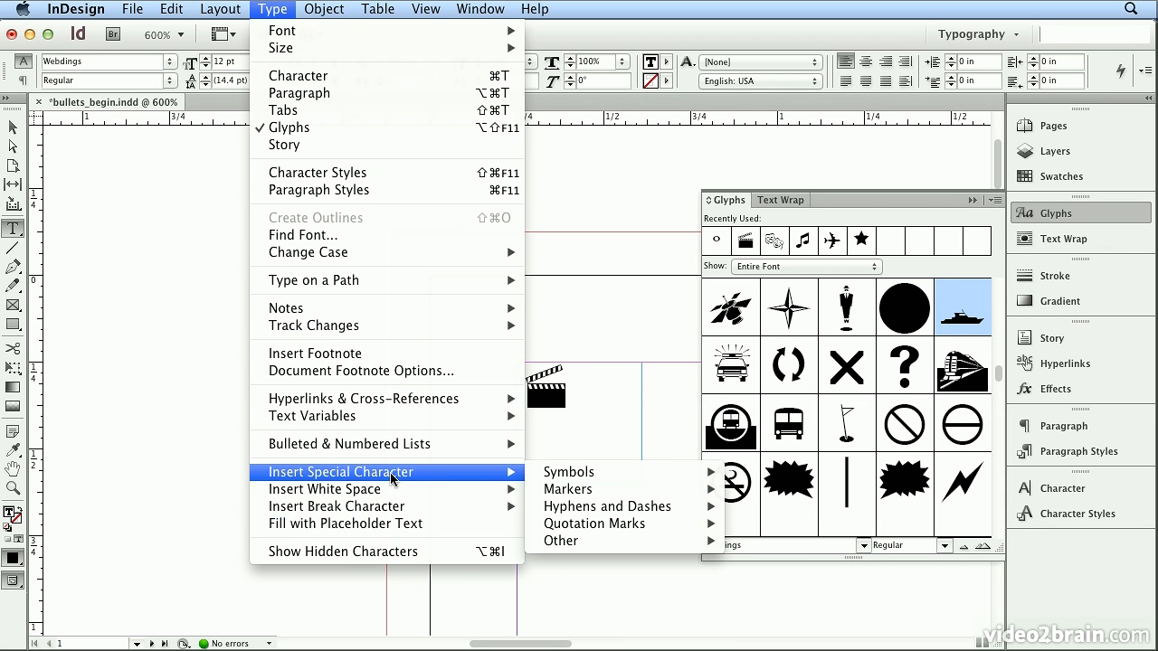
mouse_move(574, 478)
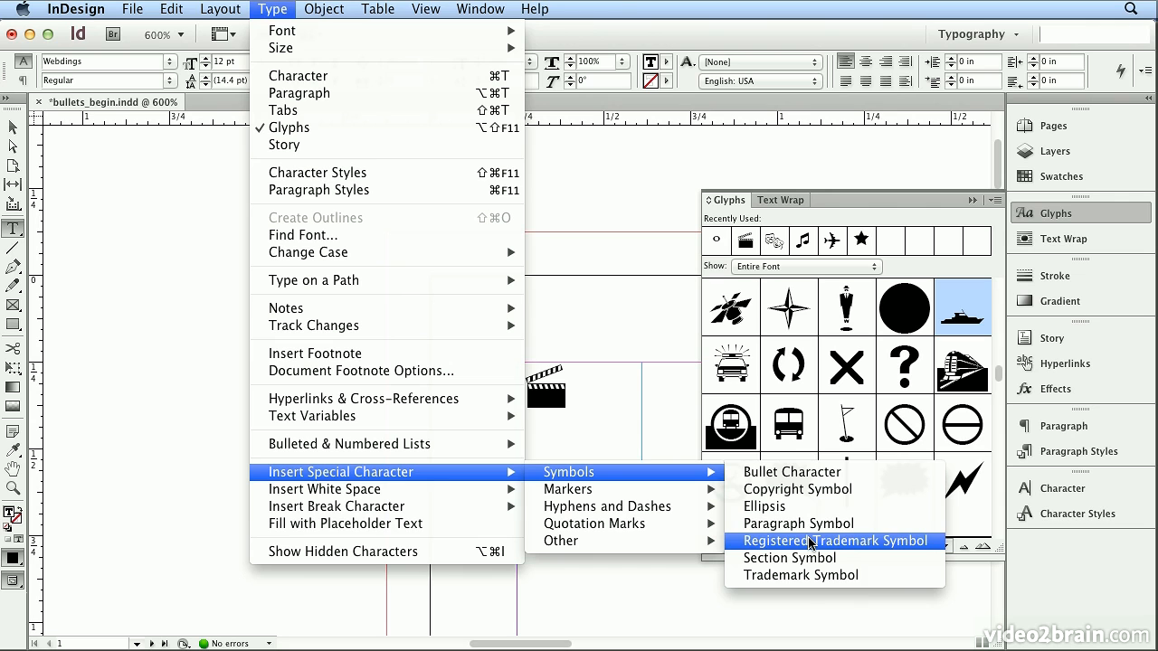
left_click(810, 584)
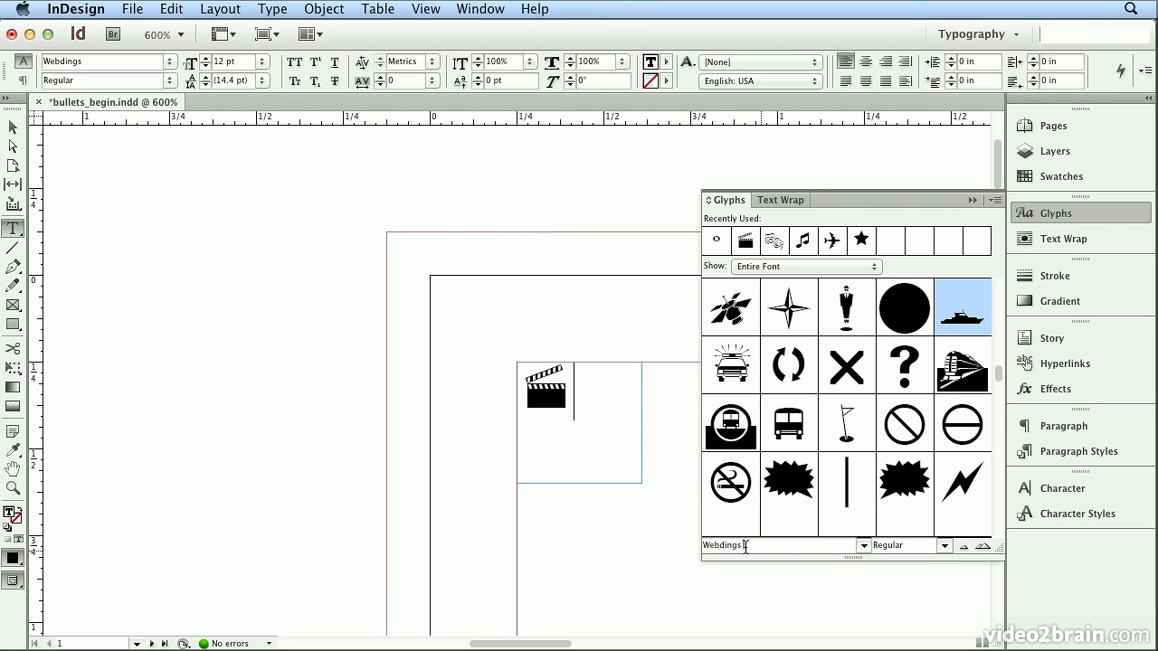
- Set the glyph font to Myriad Pro and show only its numerators
left_click_drag(761, 546, 587, 518)
type("My")
key("Return")
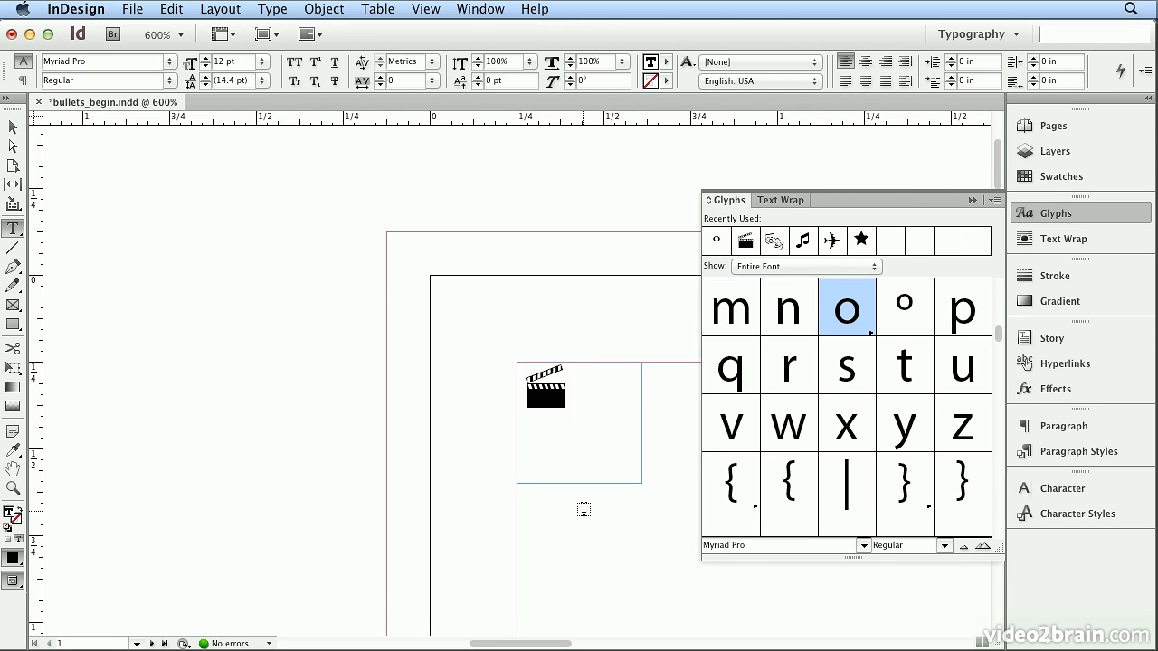
left_click(850, 268)
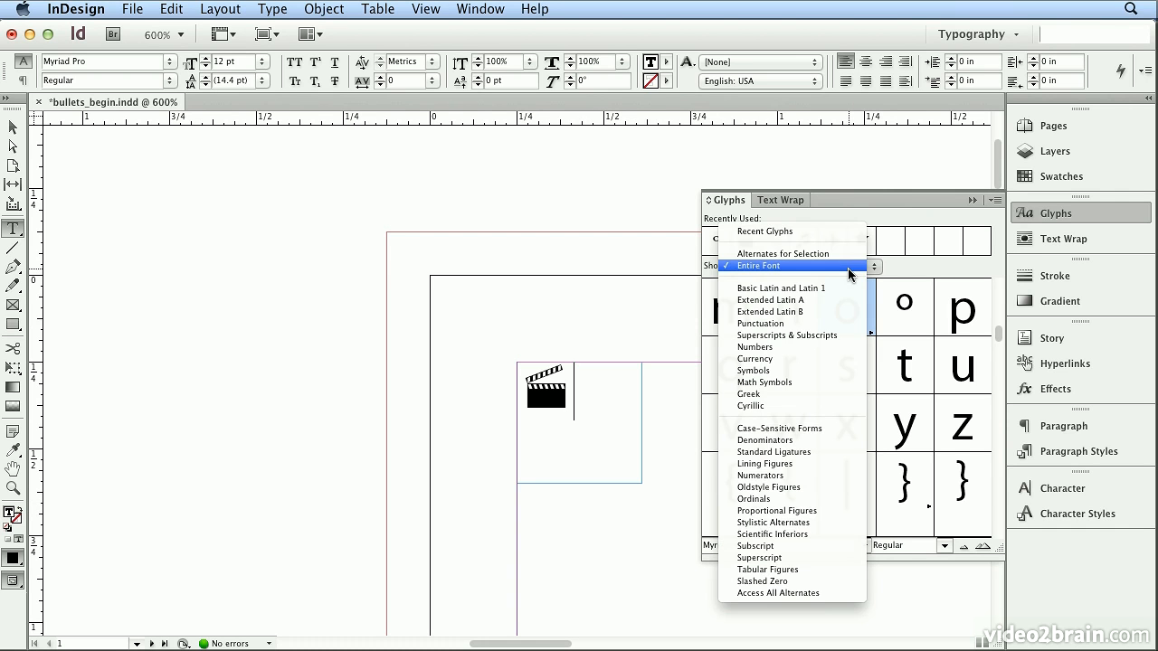
left_click(826, 478)
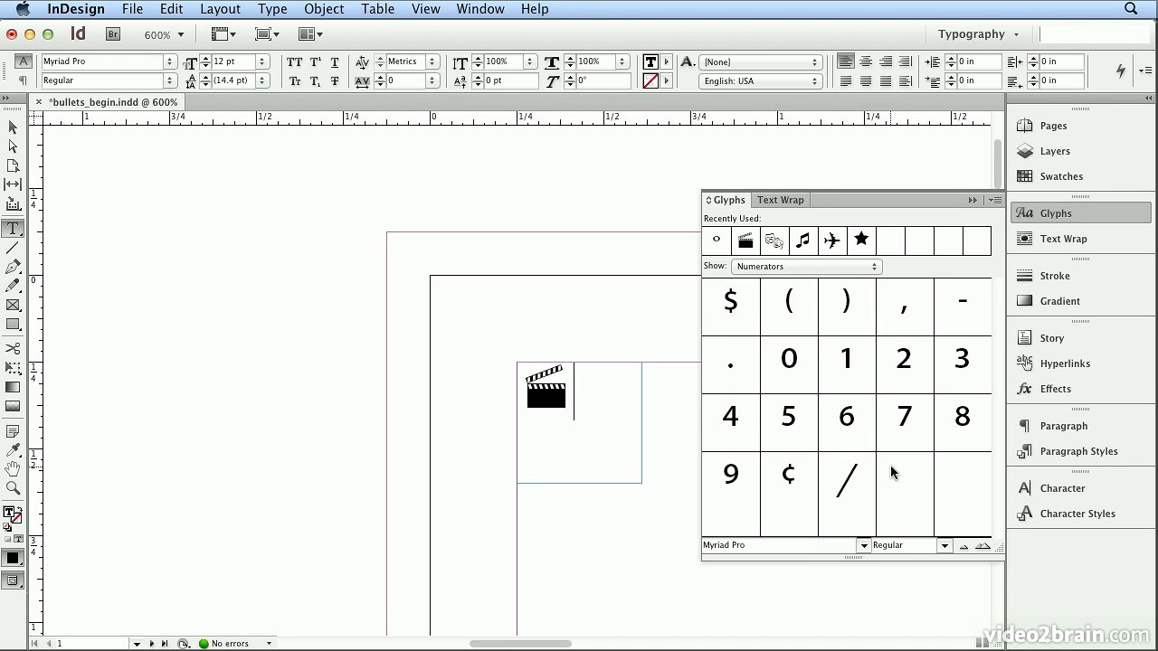
- Build the fraction 5/32 after the clapperboard from the numerator 5, the slash and the denominators 3 and 2
double_click(789, 436)
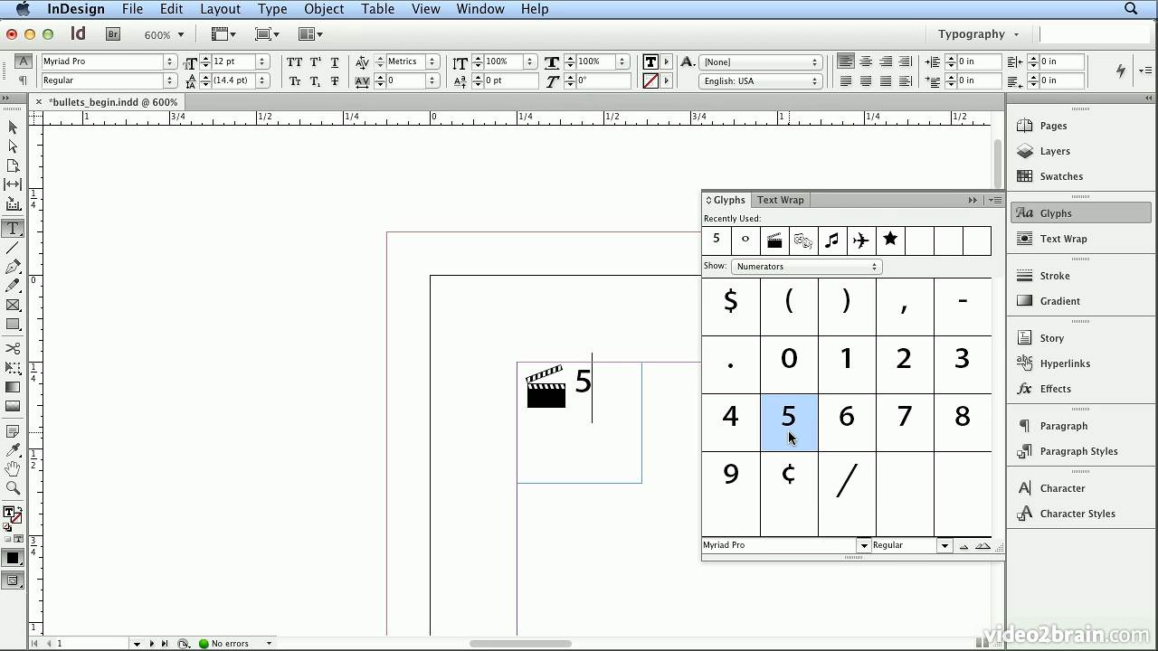
double_click(864, 499)
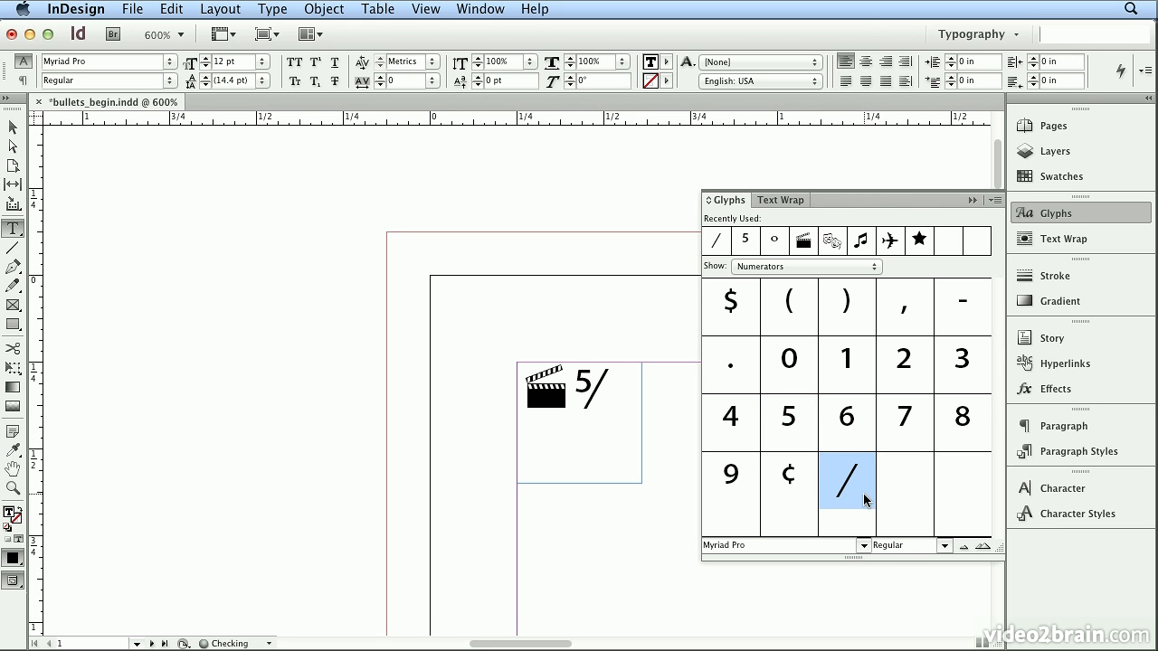
left_click(844, 267)
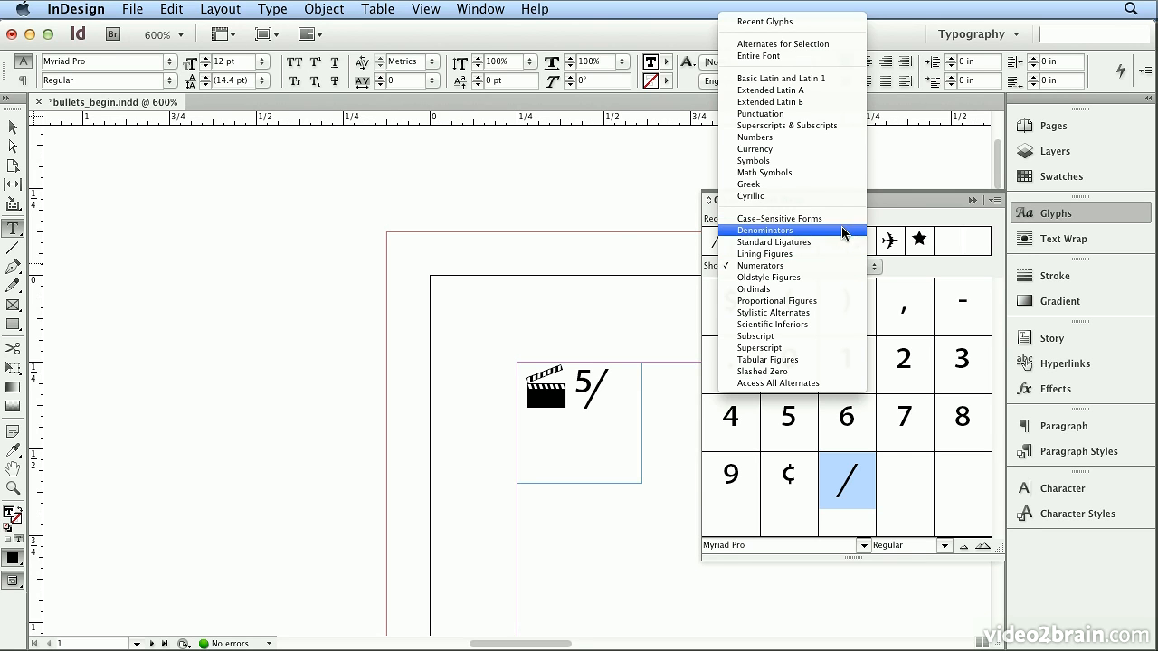
left_click(842, 230)
double_click(947, 364)
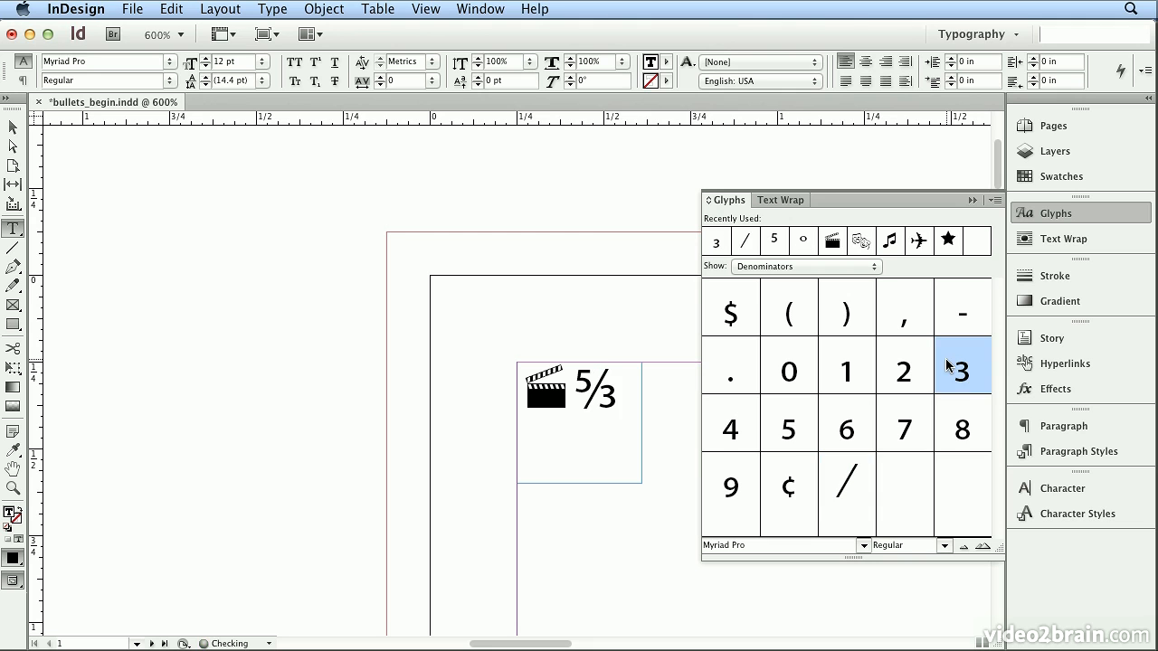
double_click(916, 370)
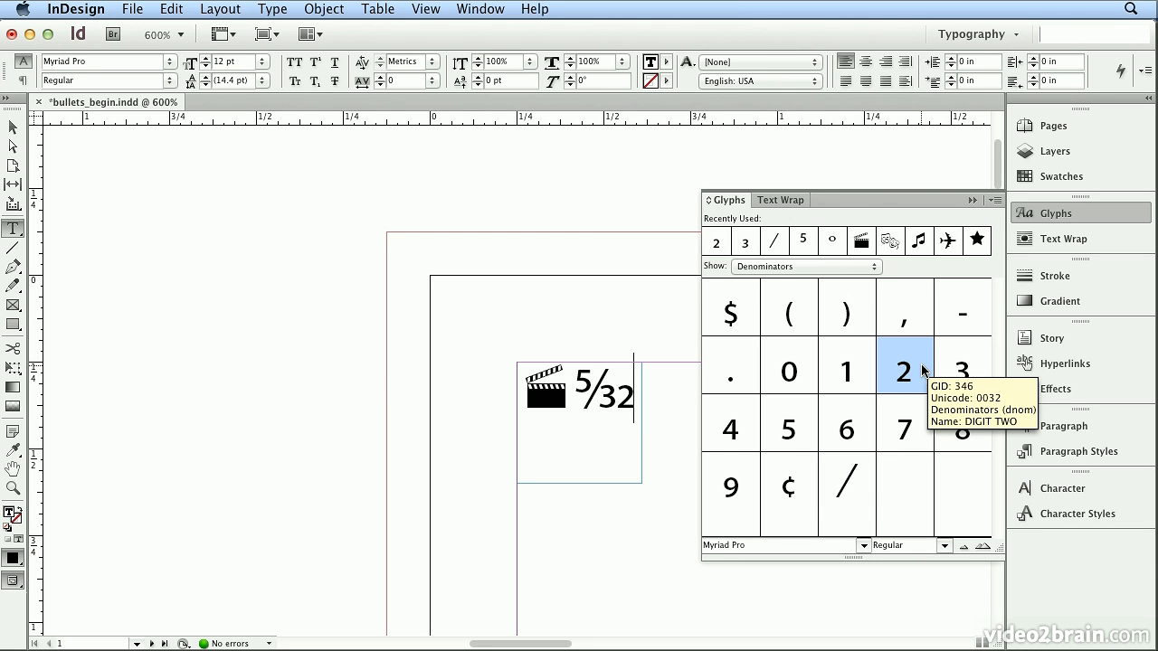
- Delete the fraction and the clapperboard glyph from the small text frame
key("BackSpace")
key("BackSpace")
key("BackSpace")
key("BackSpace")
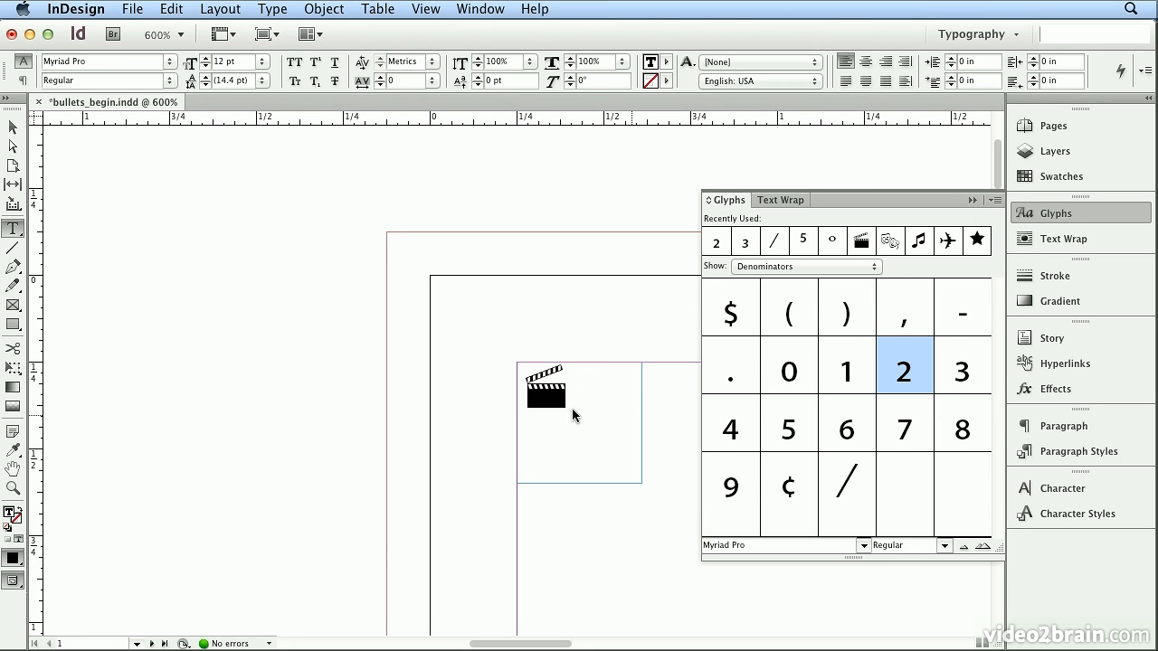
key("BackSpace")
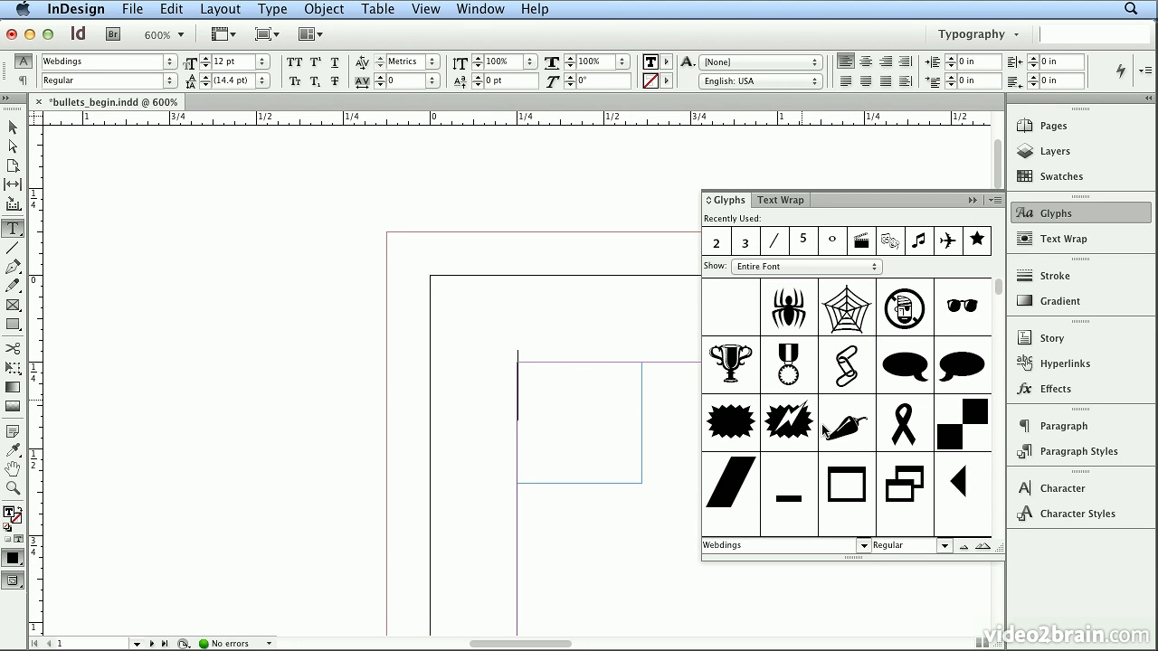
- Find the clapperboard among the Webdings glyphs and insert it into the empty text frame
scroll(999, 495, "down", 5)
scroll(999, 495, "down", 3)
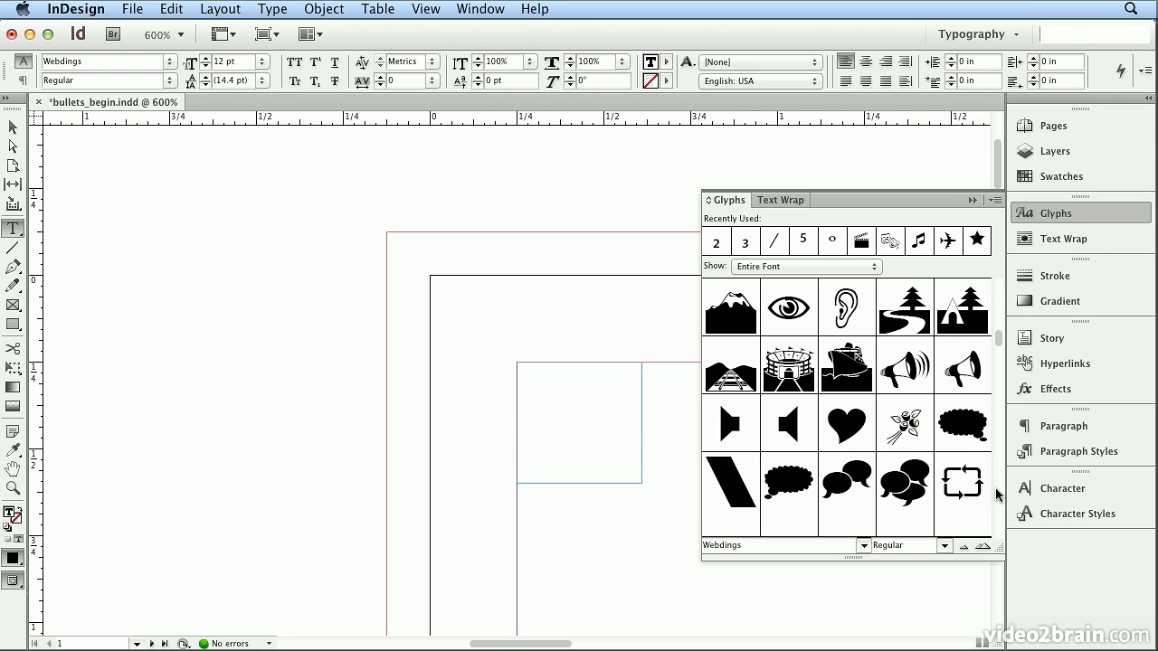
scroll(999, 495, "down", 12)
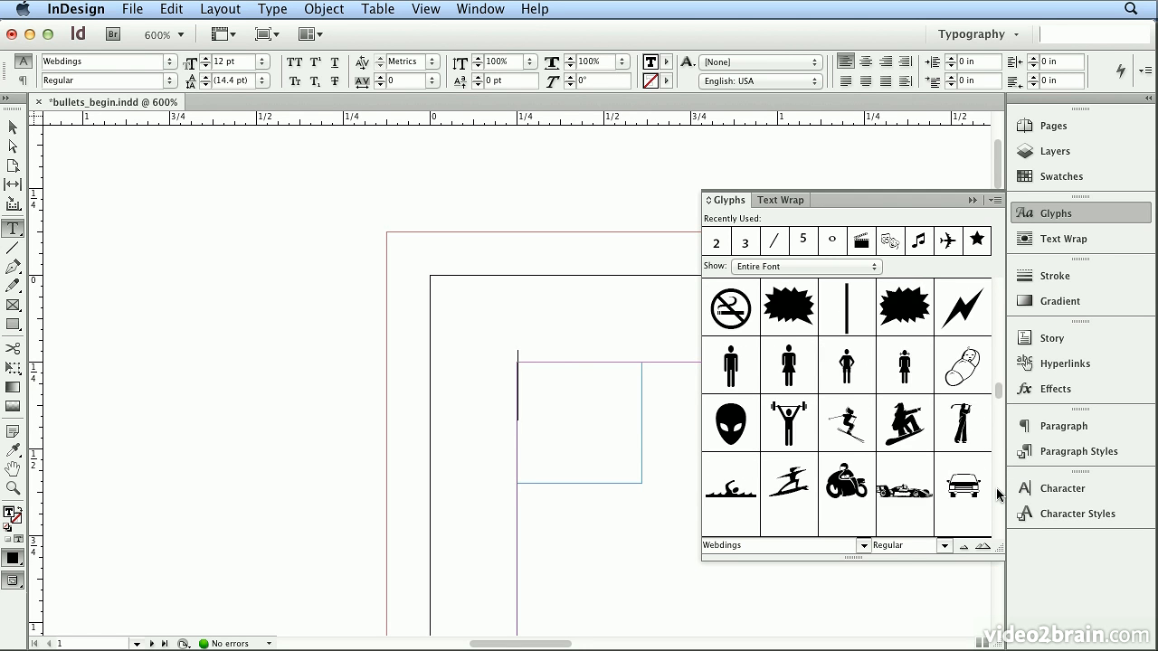
scroll(999, 495, "down", 2)
scroll(998, 495, "down", 3)
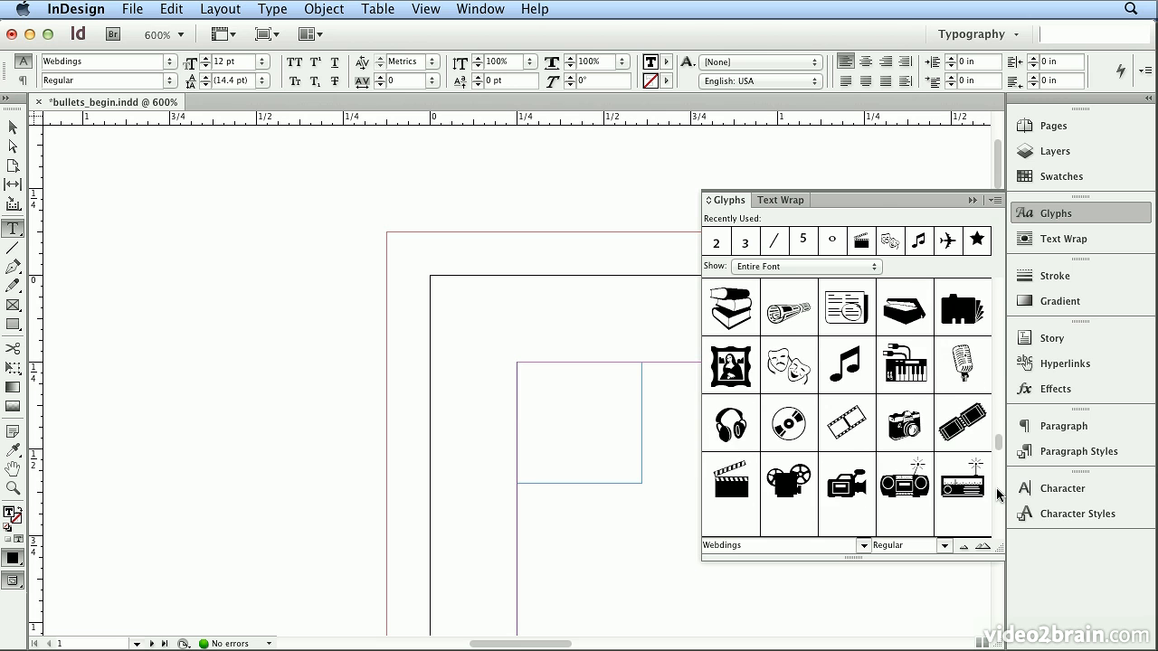
double_click(731, 482)
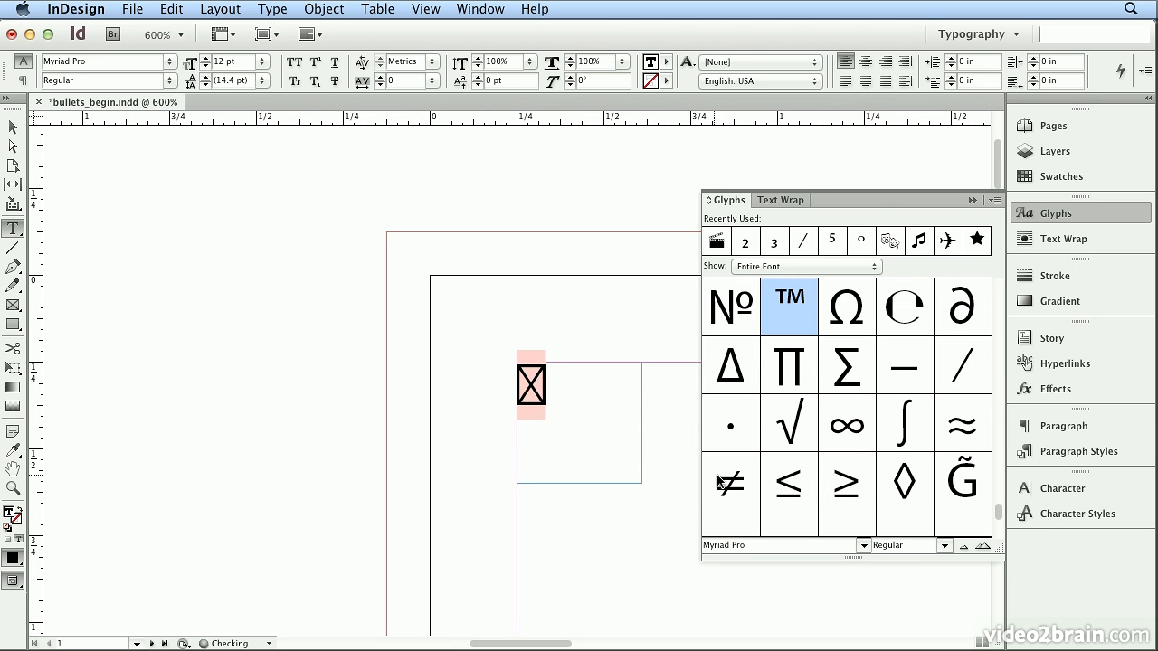
- Select the inserted glyph in the text frame and set its font to Webdings
left_click_drag(592, 401, 492, 370)
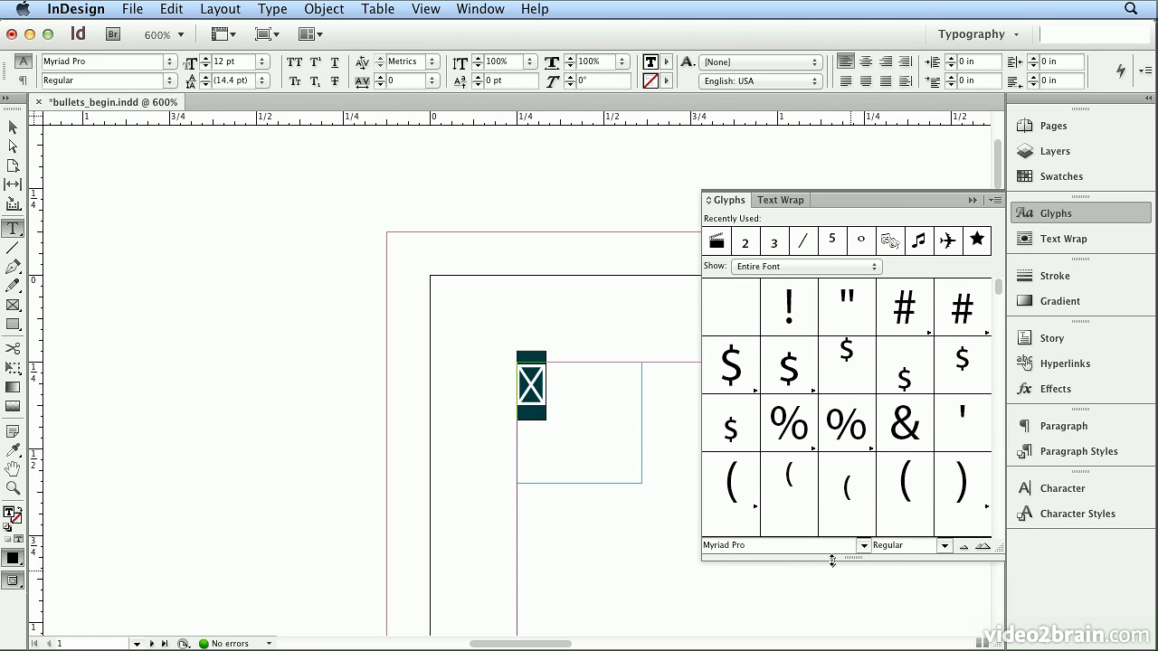
left_click(762, 545)
type("Webdings")
key("Return")
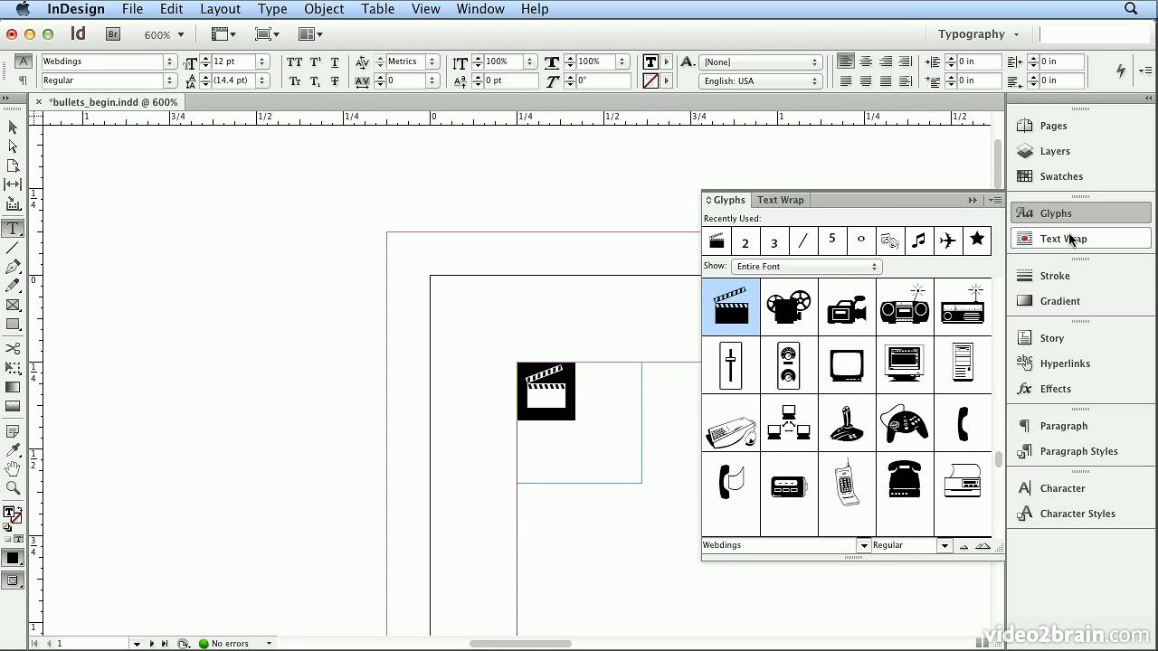
- Convert the clapperboard glyph in the small text frame to outlines
left_click(1068, 218)
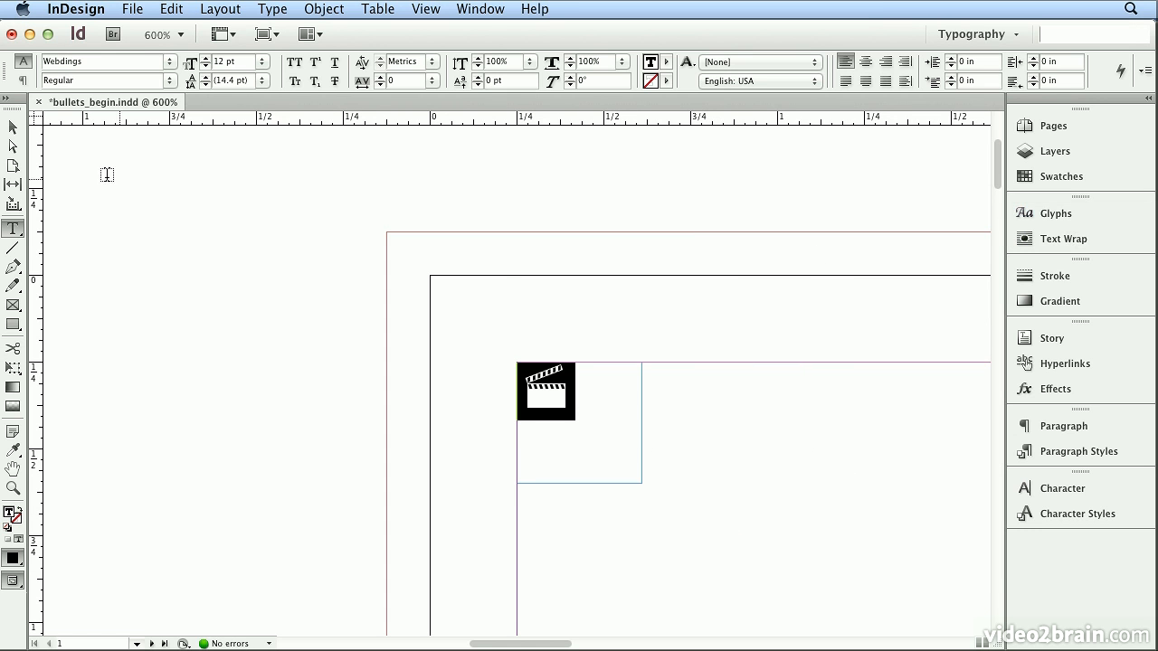
left_click(15, 133)
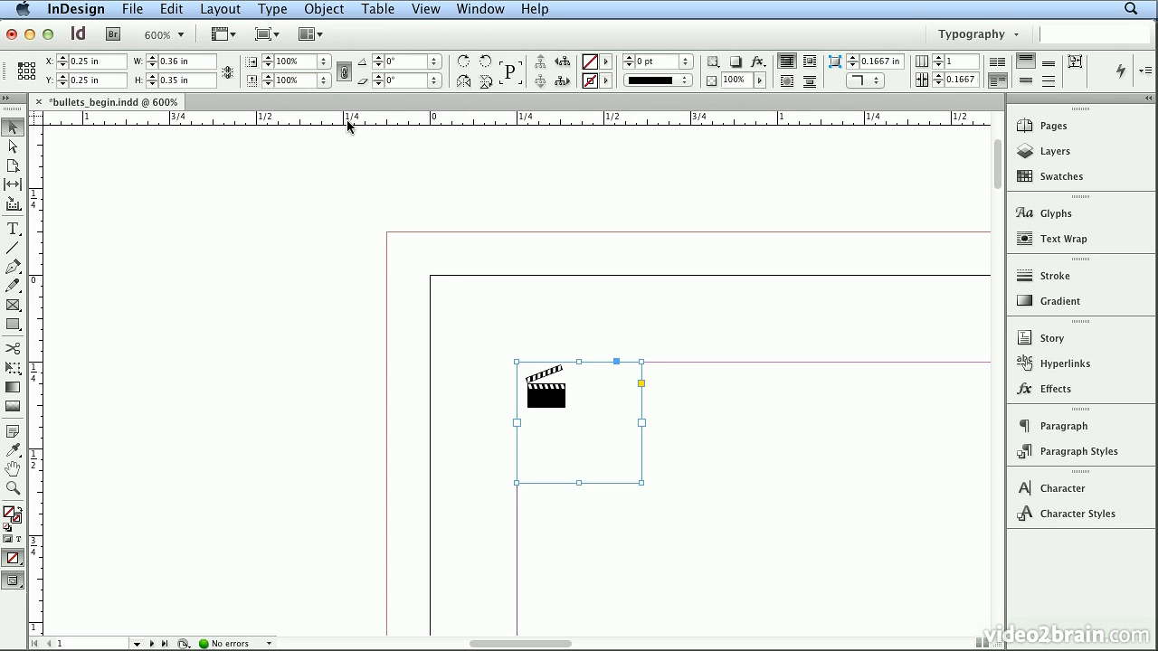
left_click(272, 9)
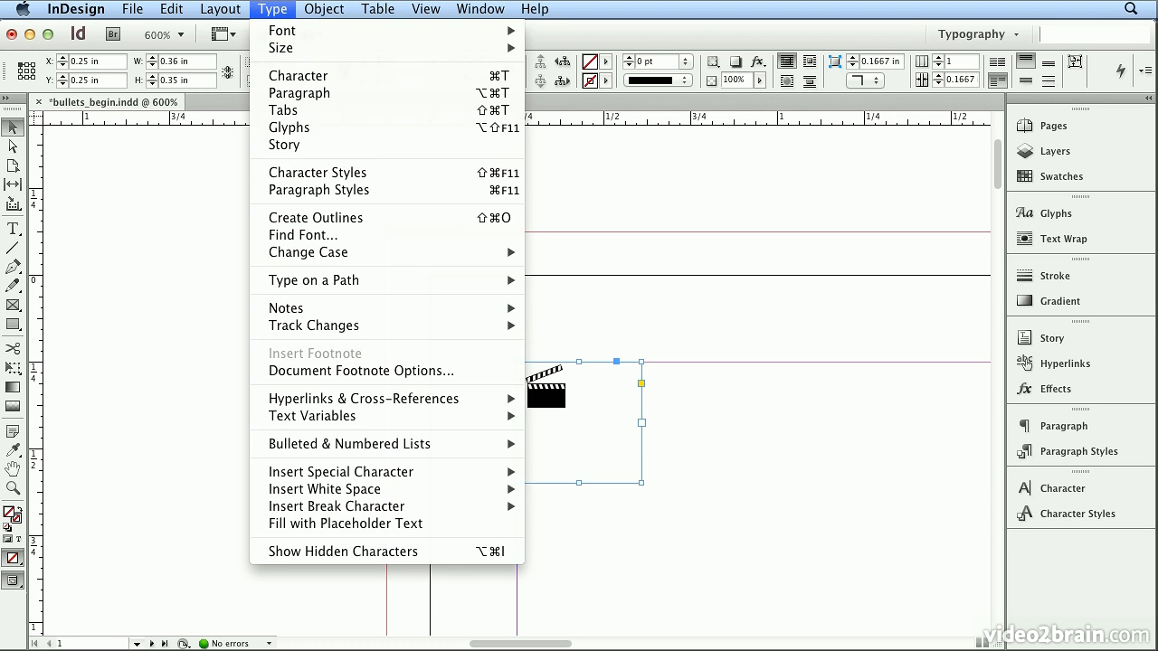
left_click(346, 224)
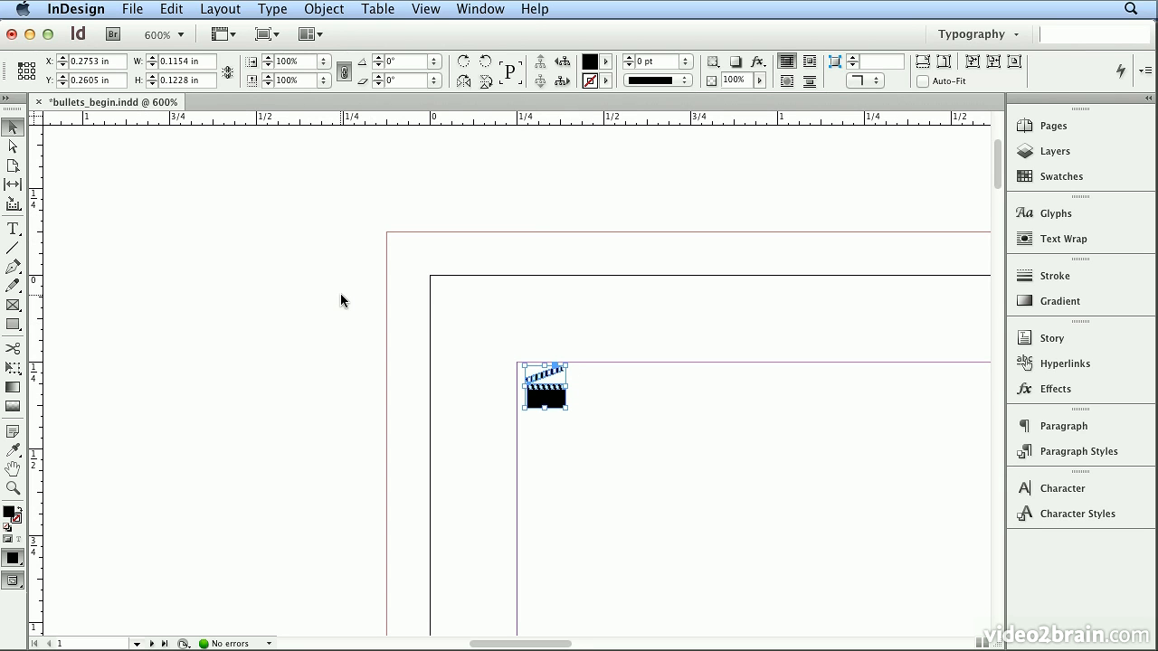
- Try reshaping the outlined clapperboard by pulling the lower-right corner point of its raised arm outward, and undo the change
left_click(12, 146)
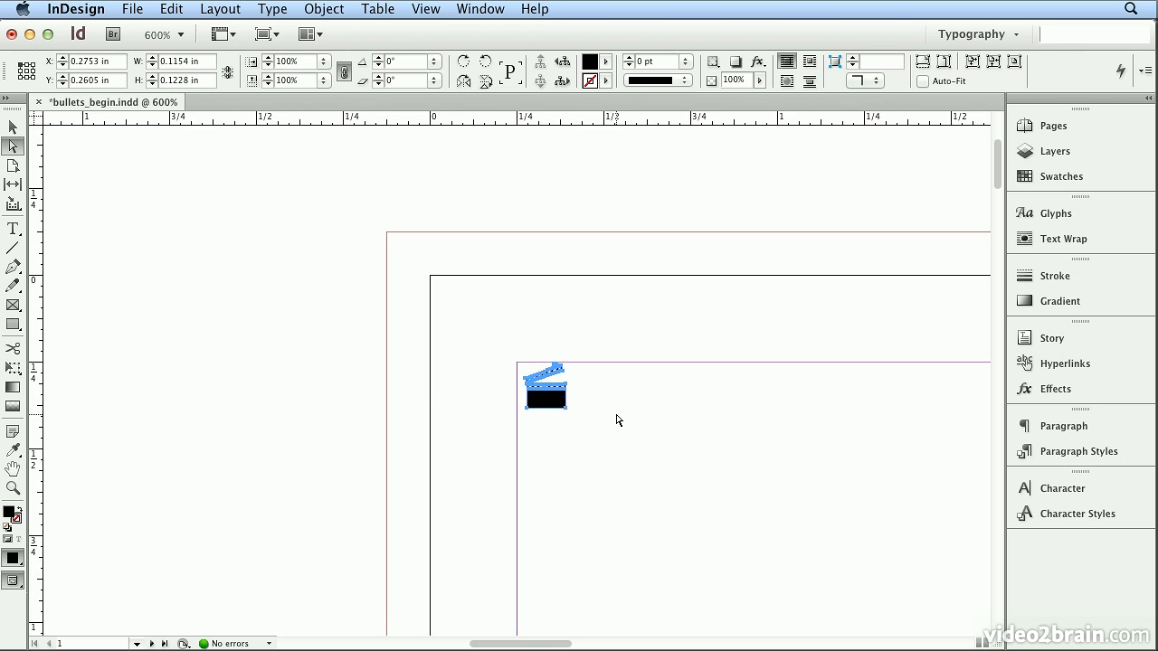
key("super+equal")
key("super+equal")
key("super+equal")
key("super+equal")
key("super+equal")
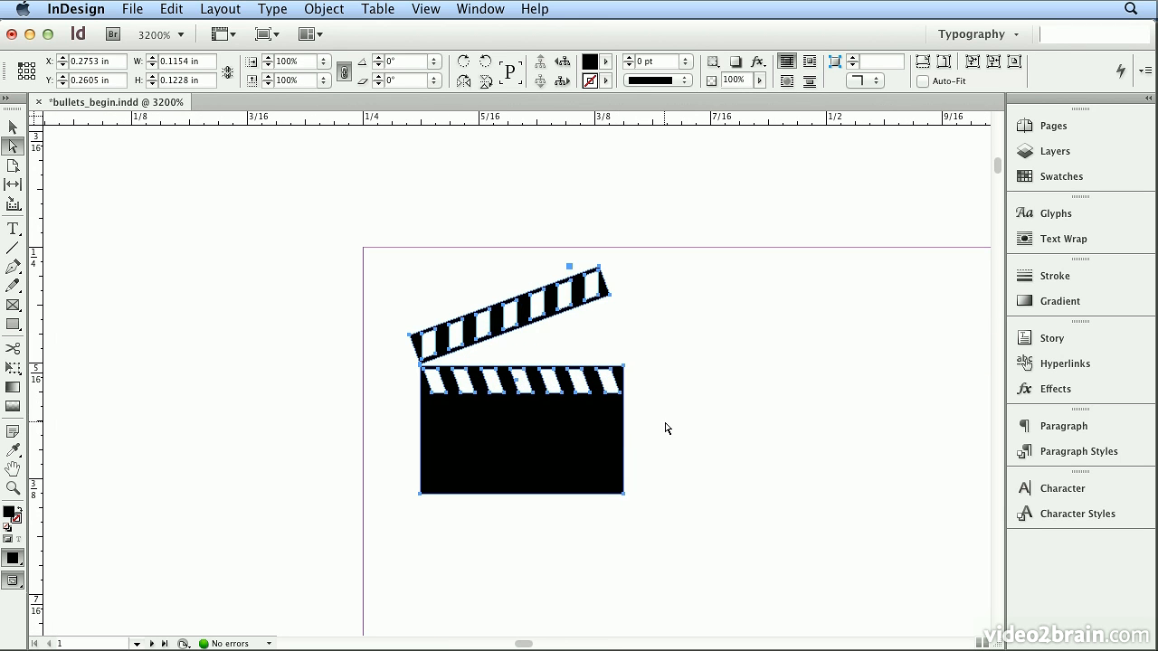
left_click(625, 369)
left_click(626, 381)
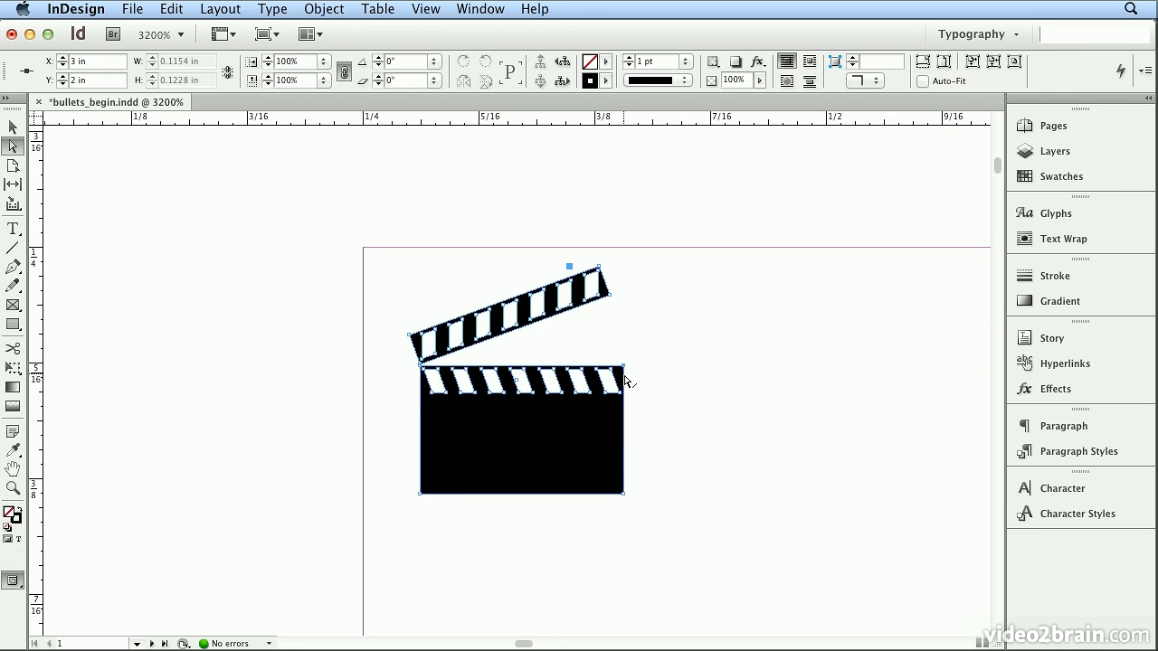
left_click_drag(610, 295, 623, 292)
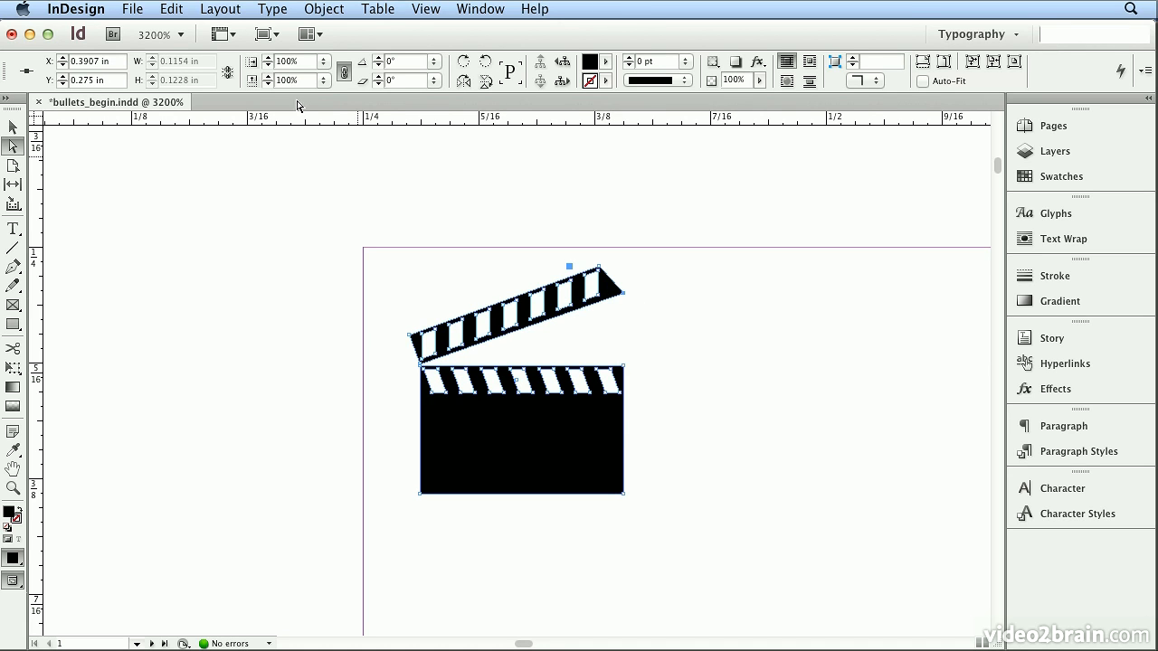
left_click(176, 9)
left_click(179, 31)
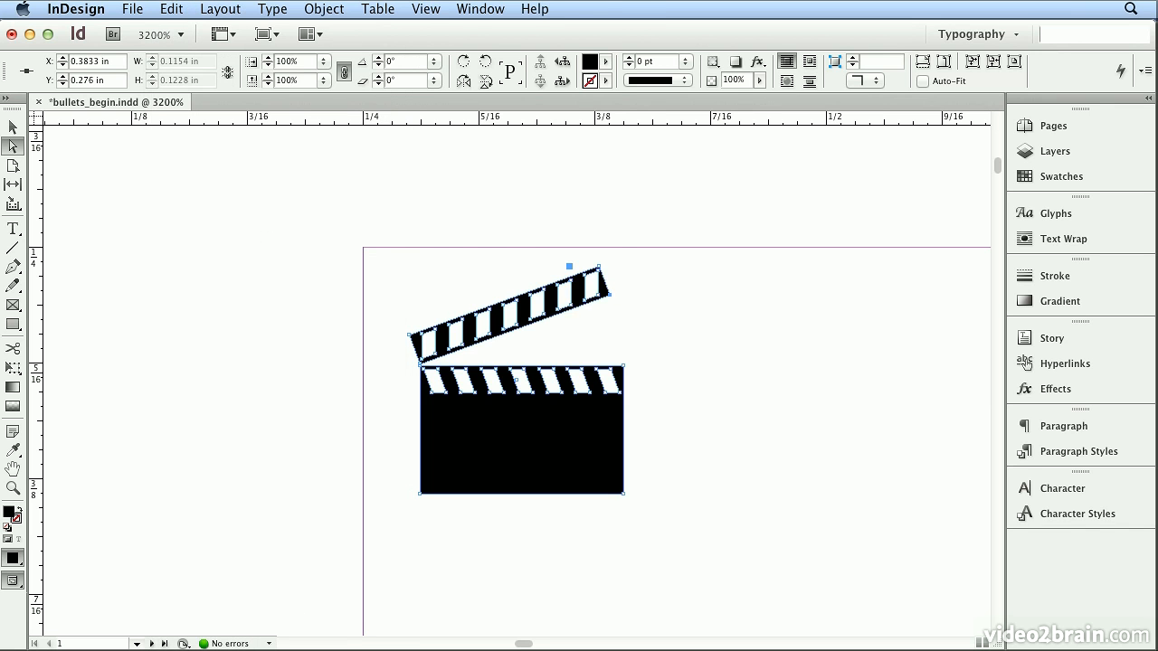
- Scale the clapperboard outline up proportionally from its upper-left corner to about 3.49 by 3.72 in
left_click(425, 9)
left_click(477, 146)
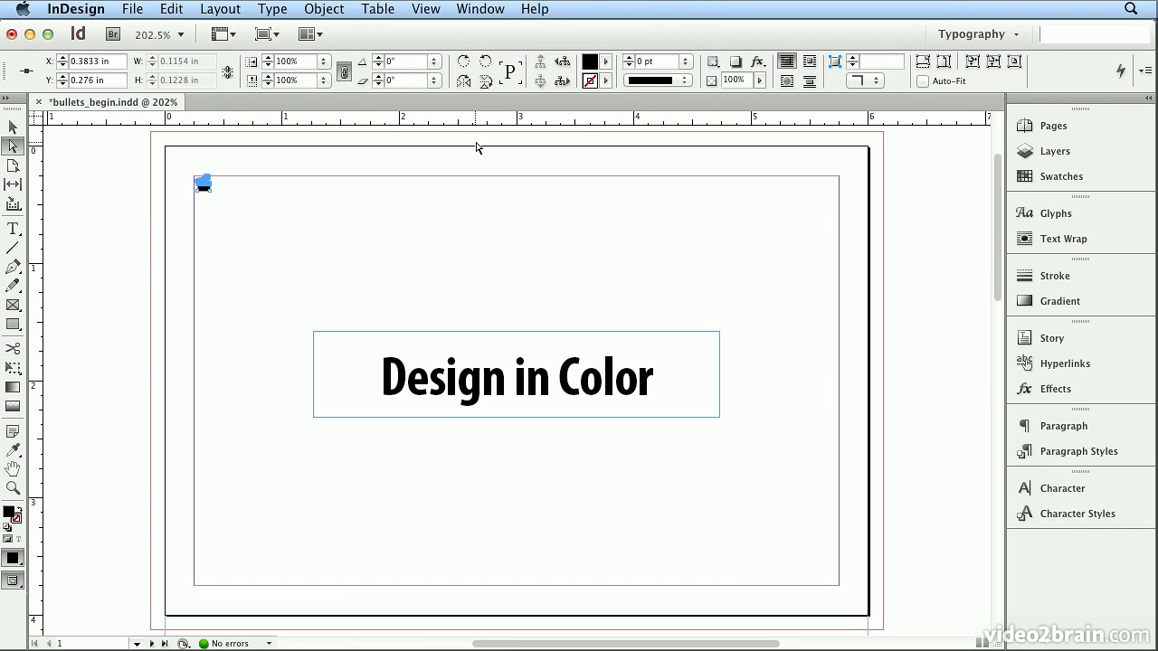
key("v")
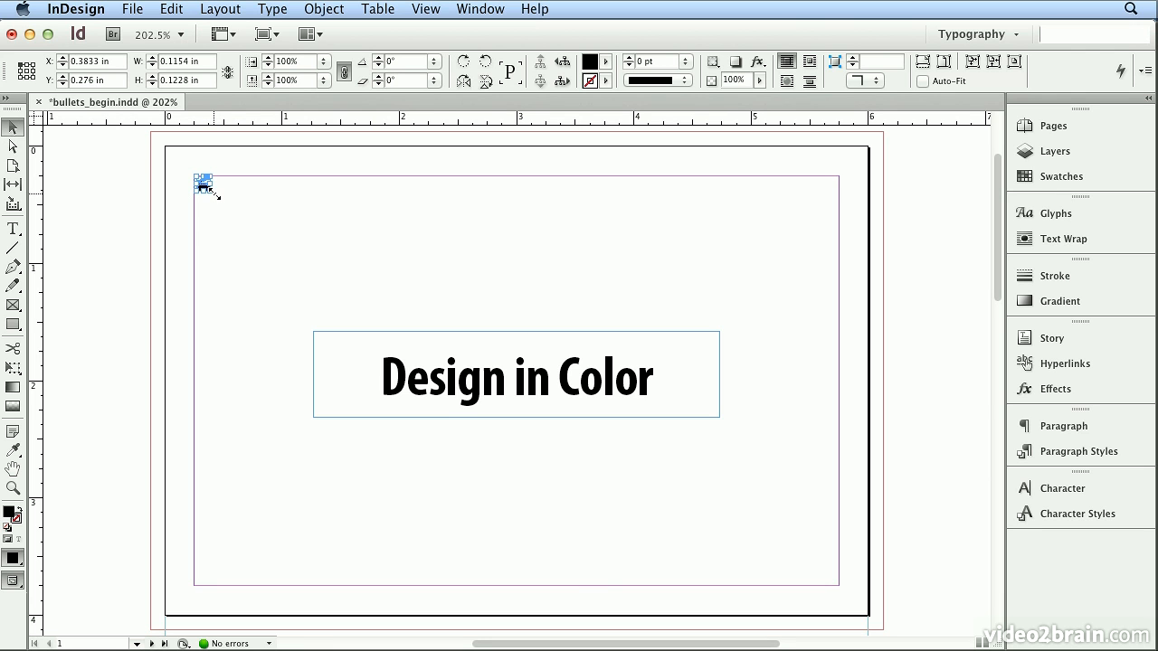
left_click_drag(210, 188, 606, 442)
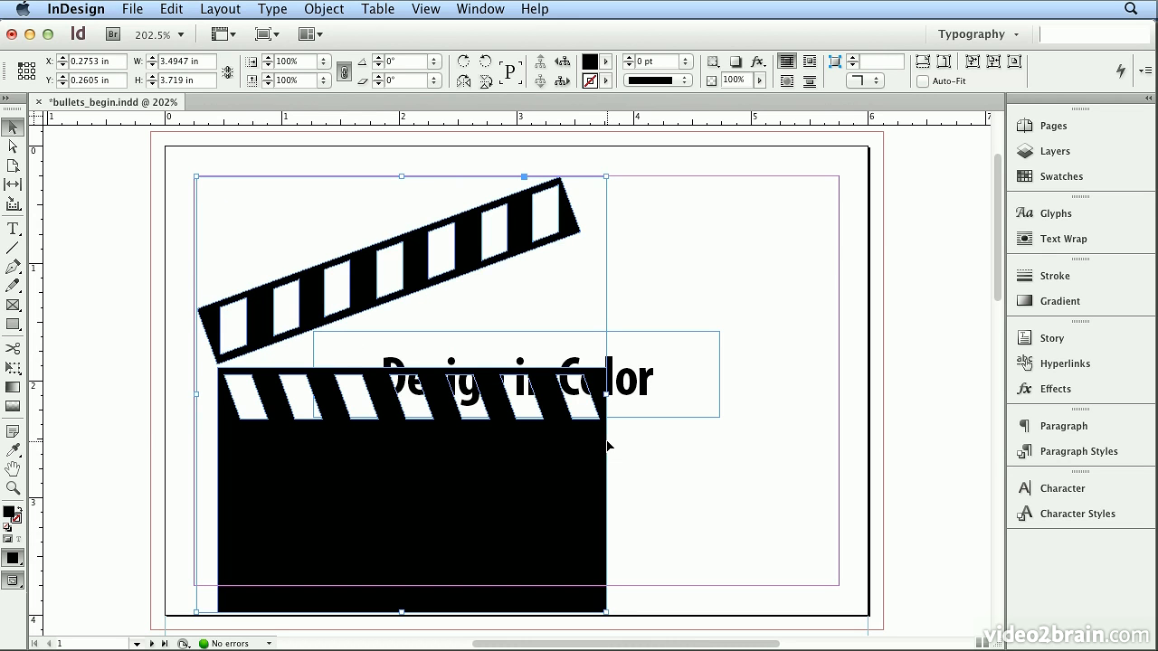
- Set the tint of the clapperboard's black fill to 20%
left_click(1036, 179)
double_click(927, 129)
type("20")
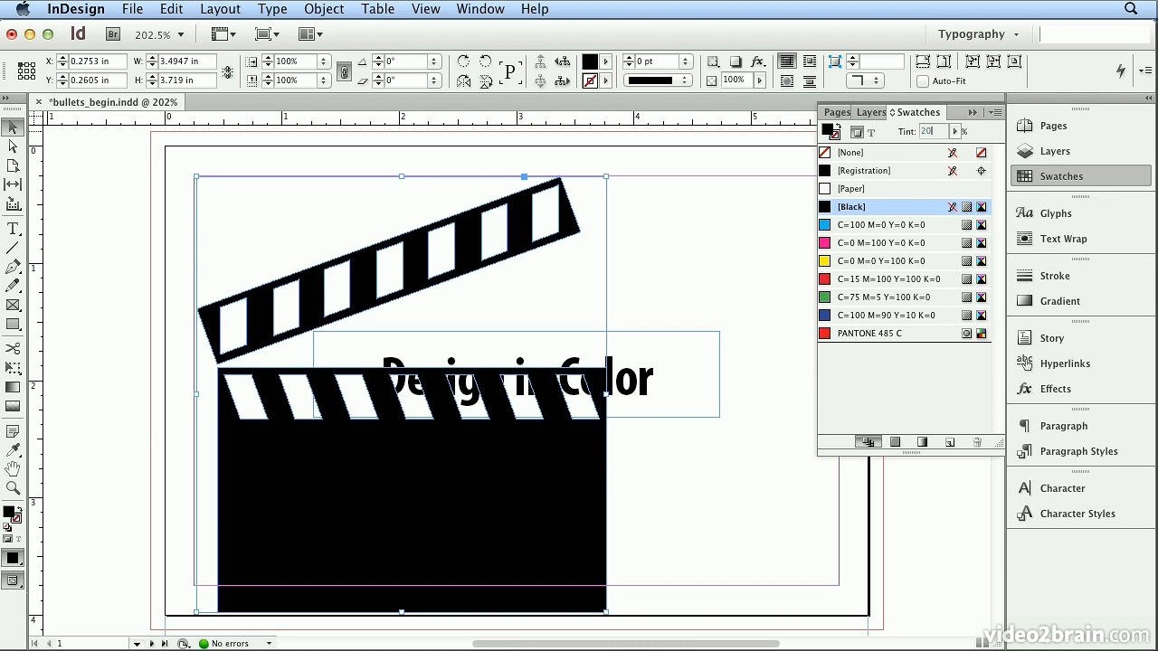
key("Return")
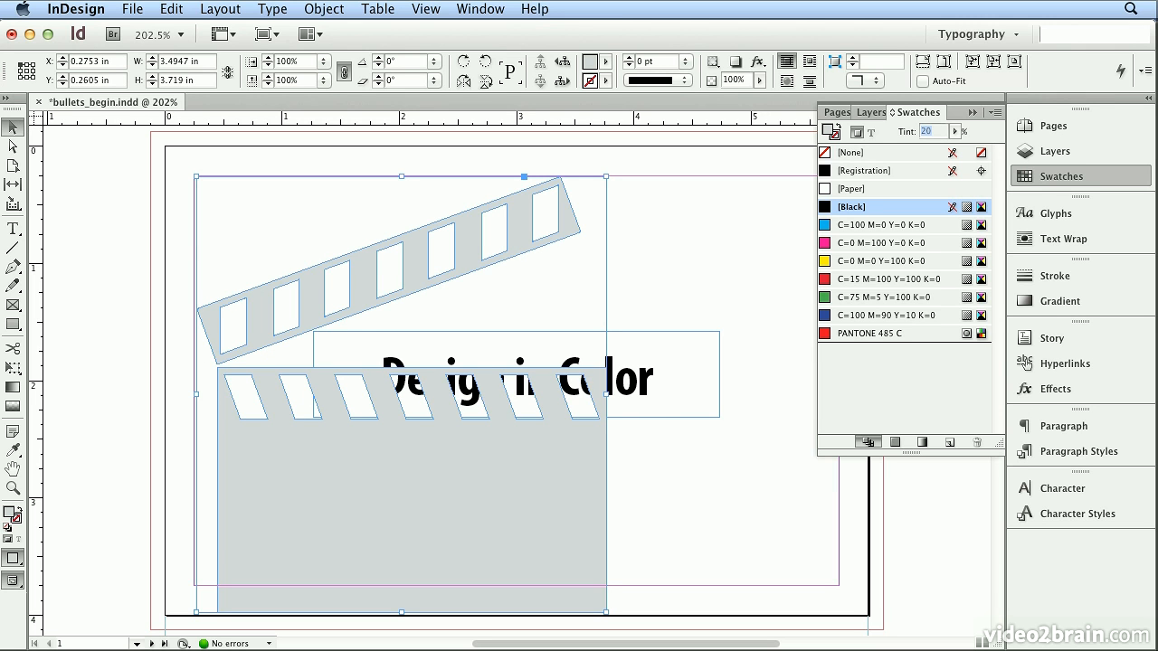
- Send the clapperboard to the back, behind the title text, and move it to about X 1.16 in, Y 0.08 in
left_click(308, 9)
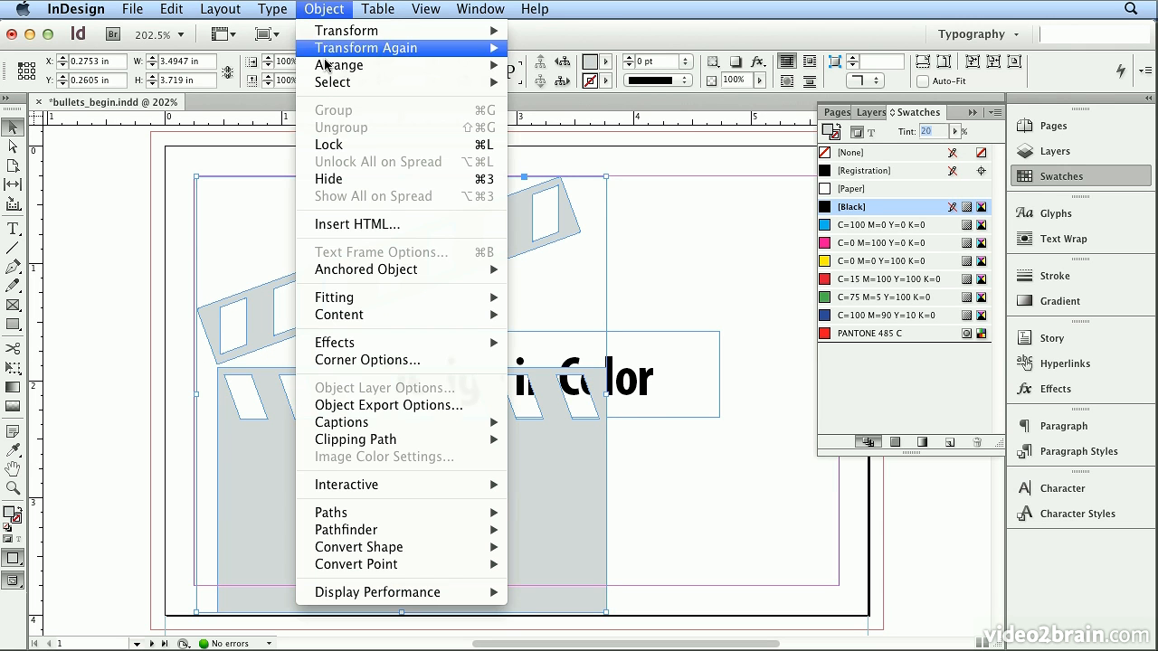
mouse_move(330, 69)
left_click(547, 117)
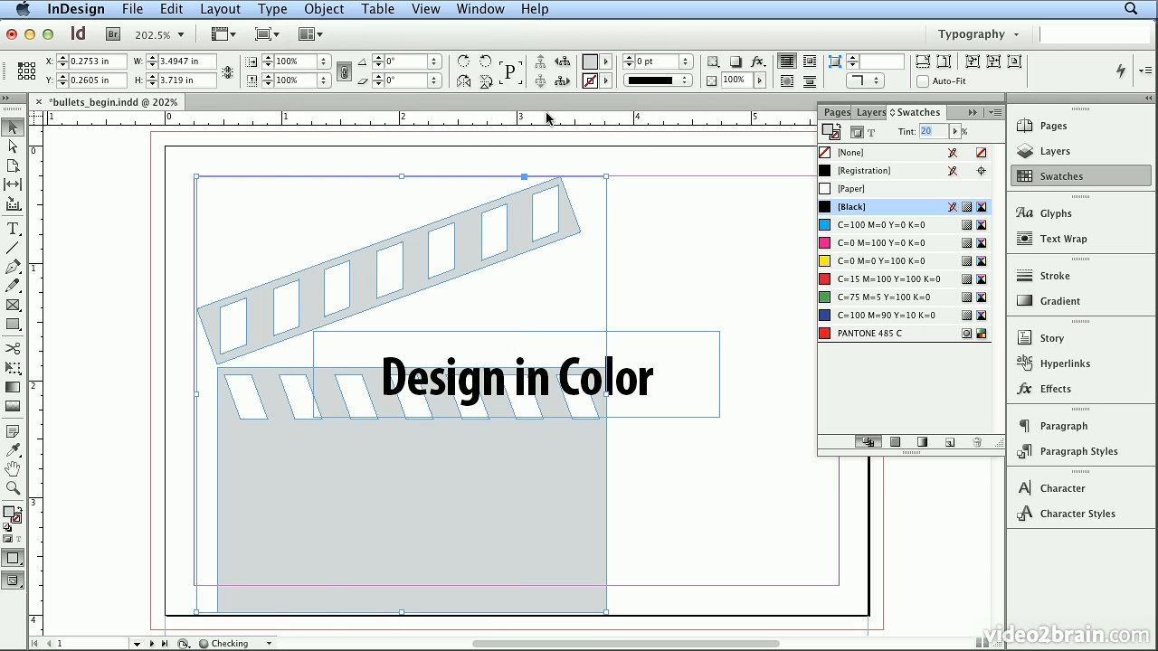
left_click_drag(445, 497, 534, 496)
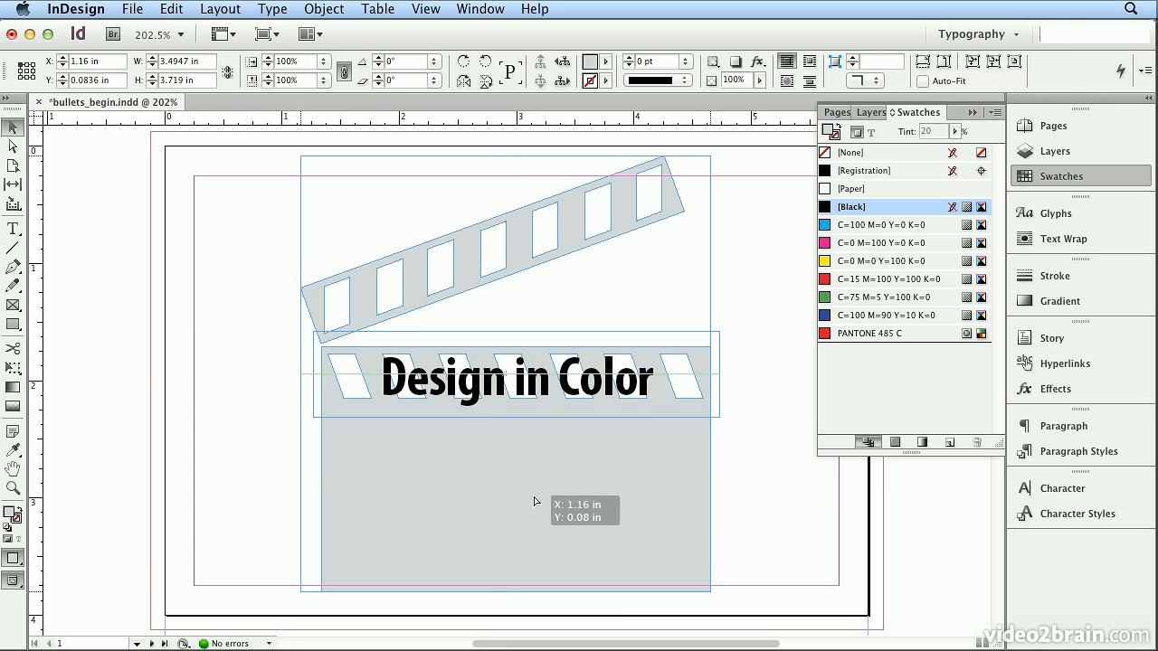
left_click(244, 449)
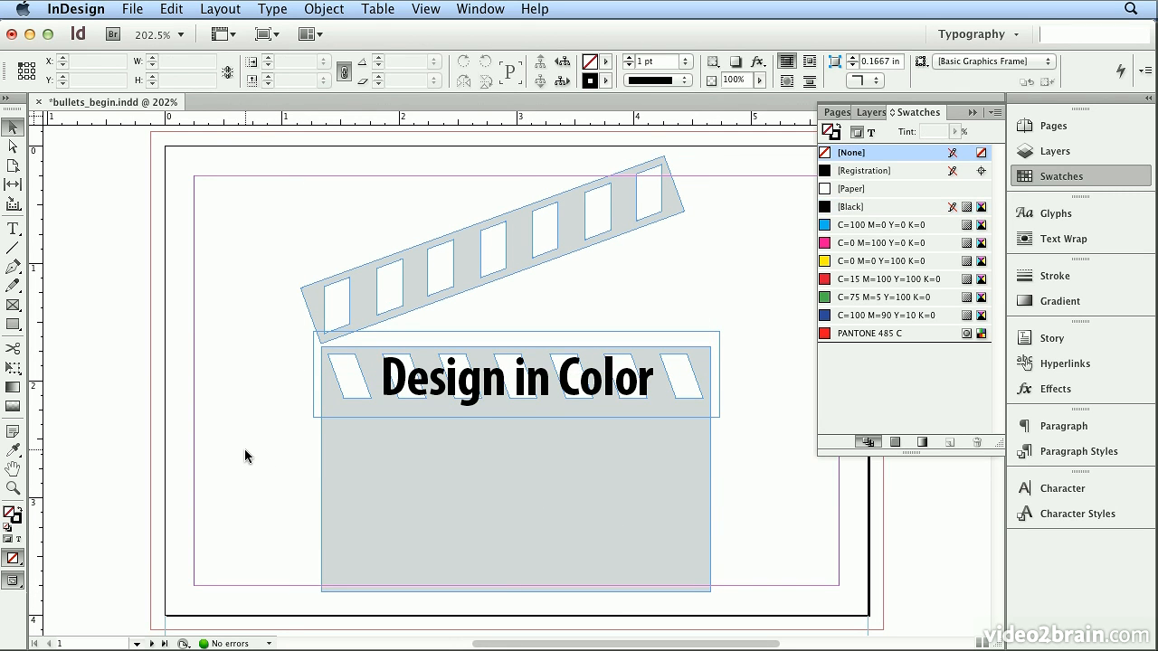
left_click(1086, 217)
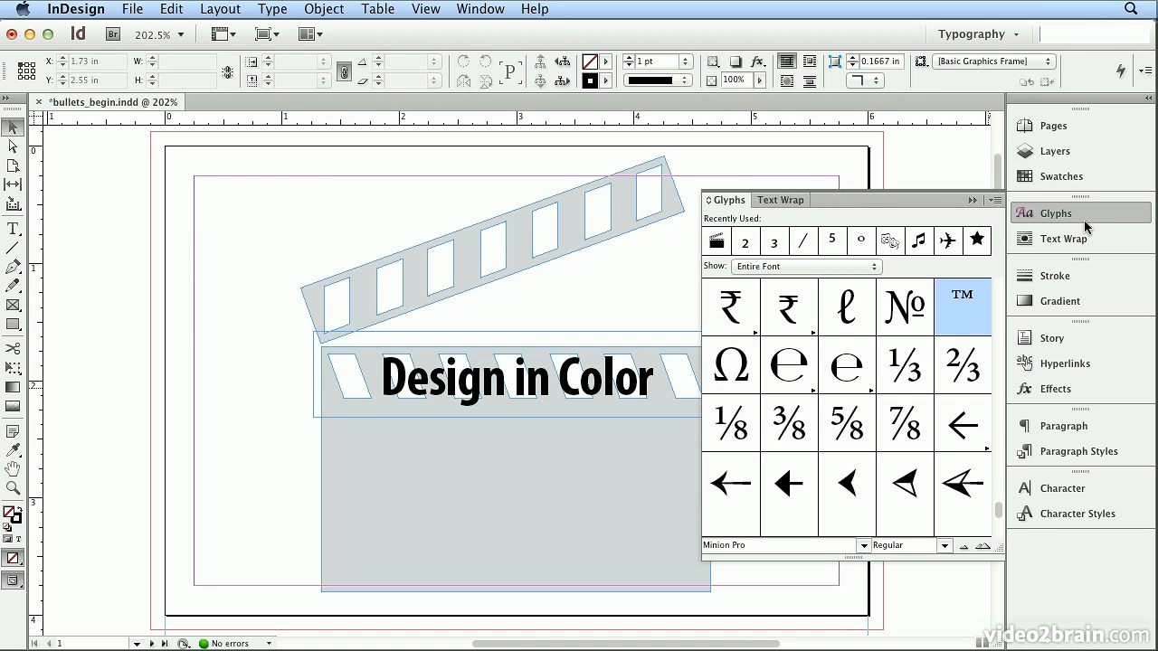
left_click(1079, 453)
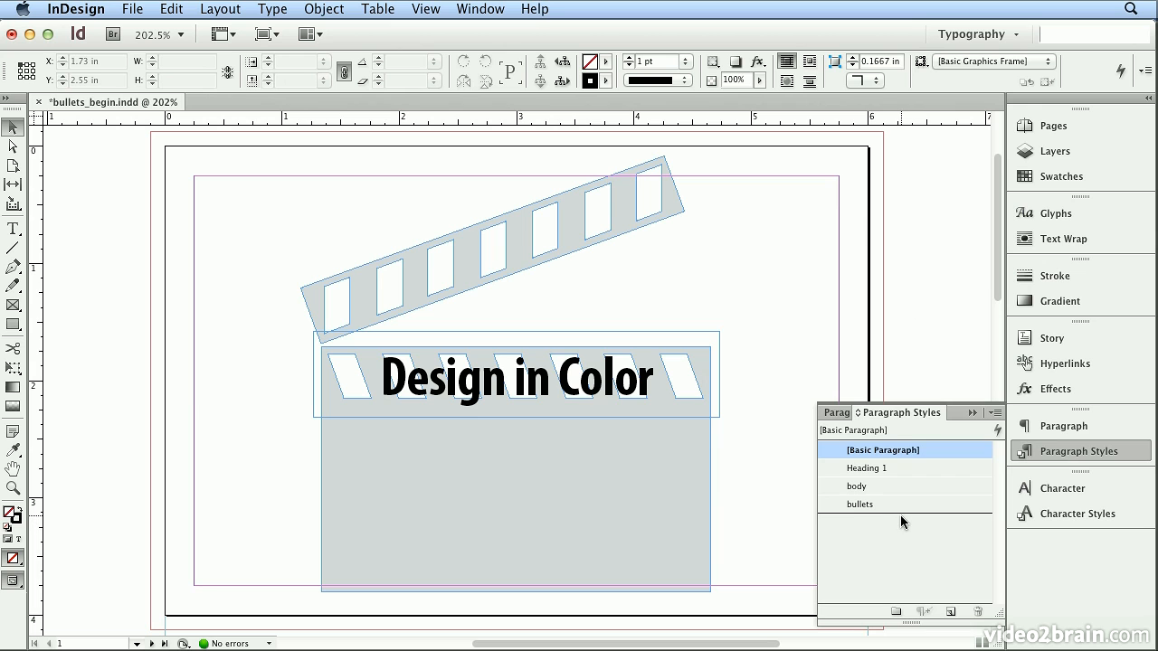
left_click(1063, 516)
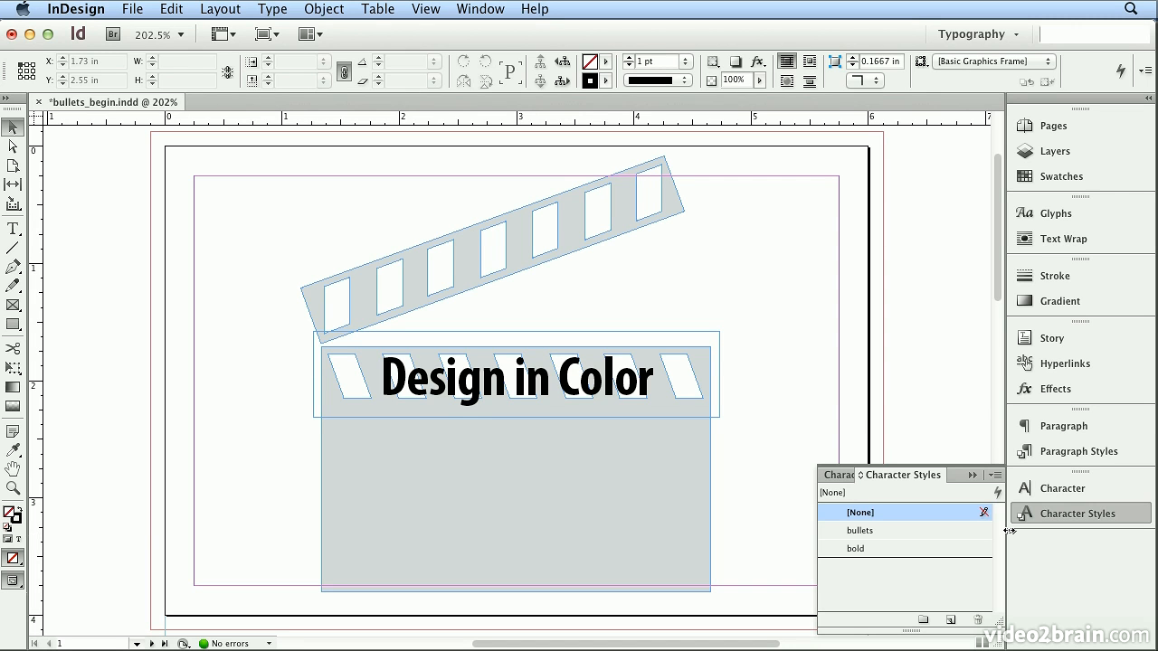
left_click(1026, 518)
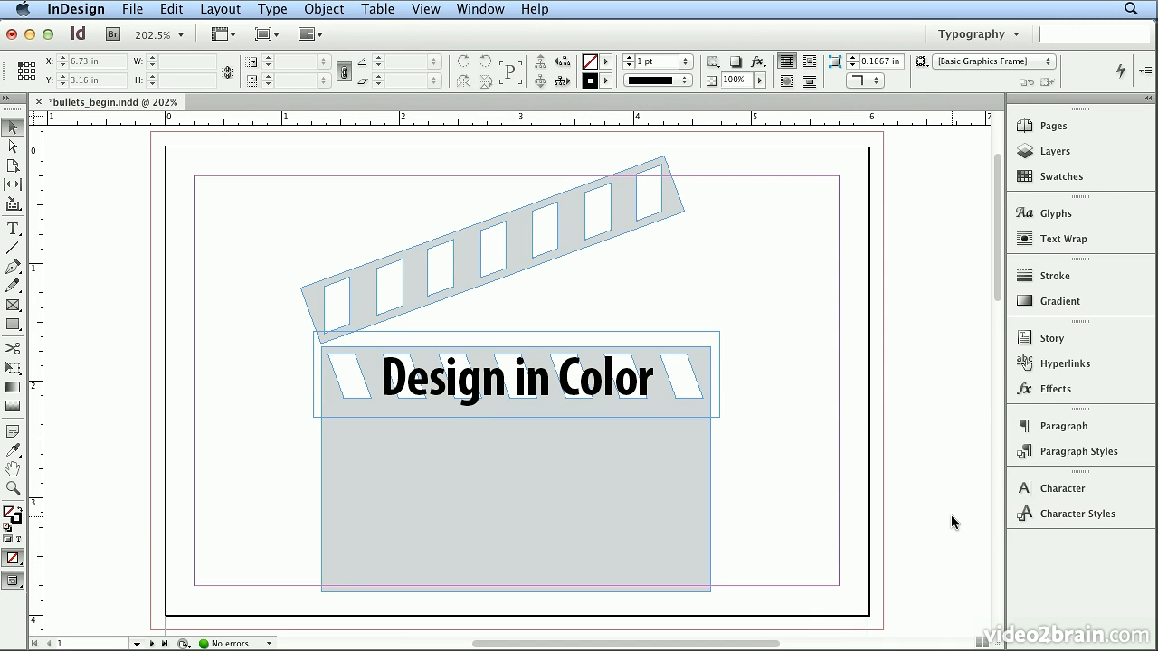